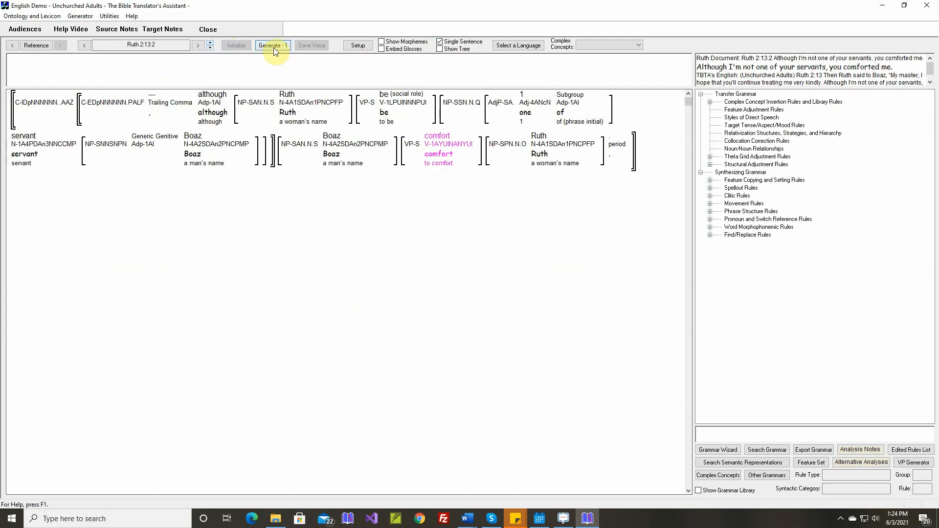
# Review and accept the theta grid adjustment rule for the verb comfort, and generate the text of Ruth 2:13:2.
pyautogui.rightClick(444, 139)
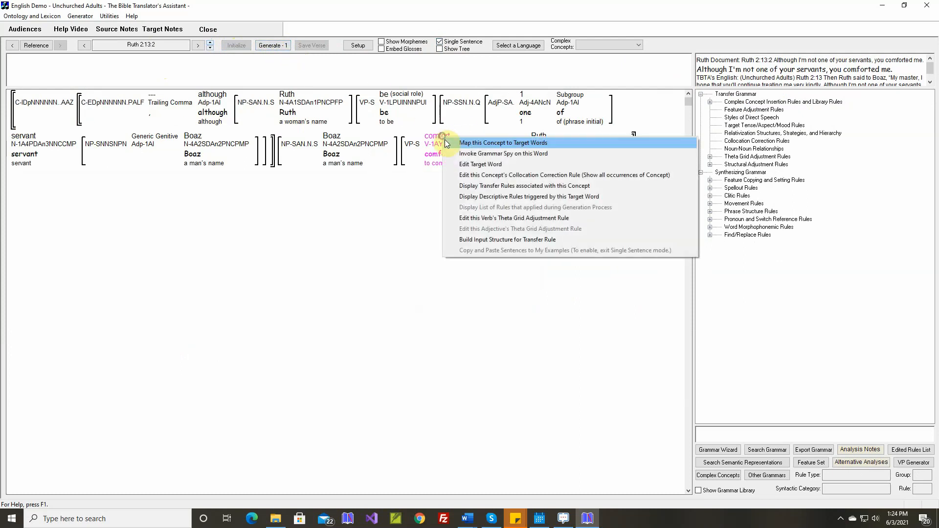
pyautogui.click(476, 218)
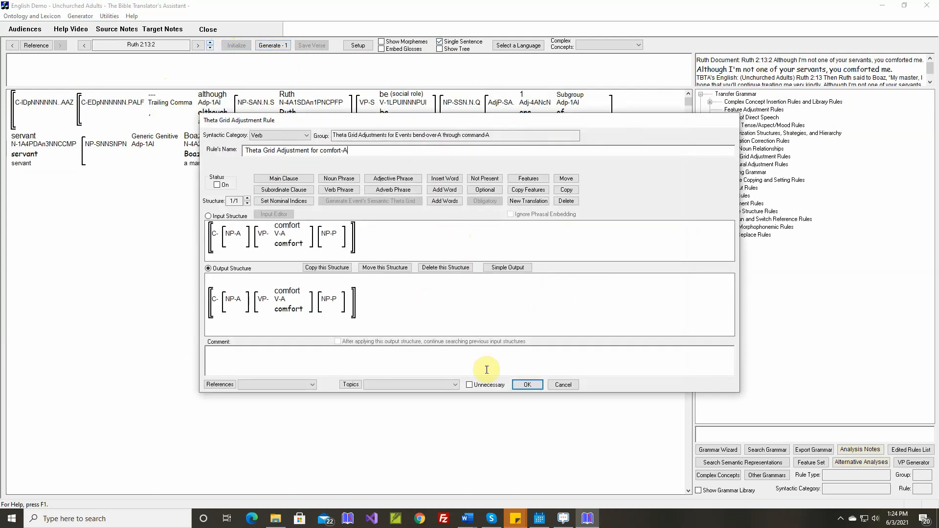
pyautogui.click(525, 385)
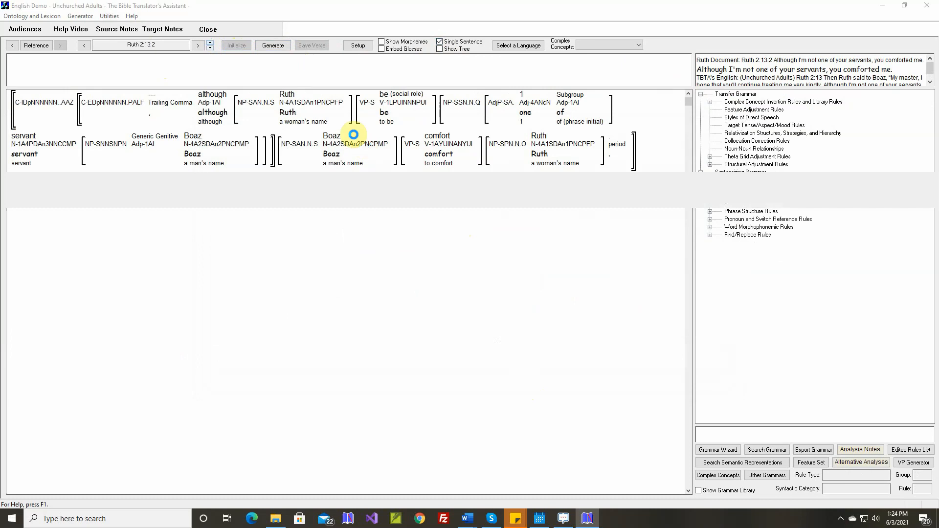
pyautogui.click(275, 45)
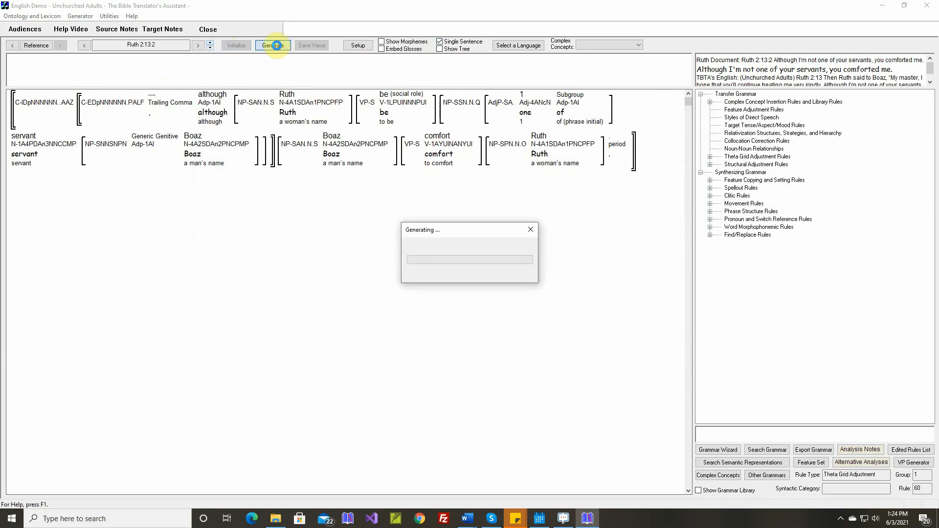
# Go to Ruth 2:13:3, generate its text, and inspect the lexical features of the adverb kindly.
pyautogui.click(209, 43)
pyautogui.click(277, 48)
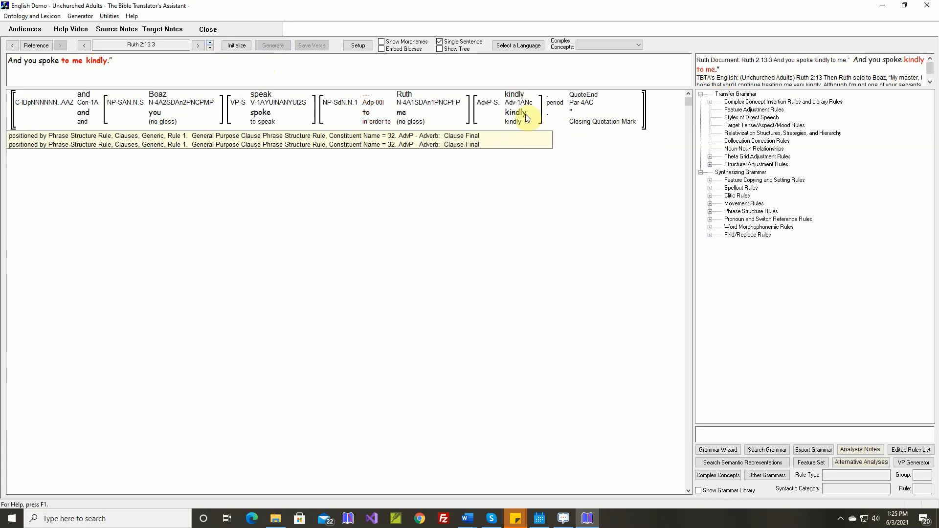
pyautogui.moveTo(524, 108)
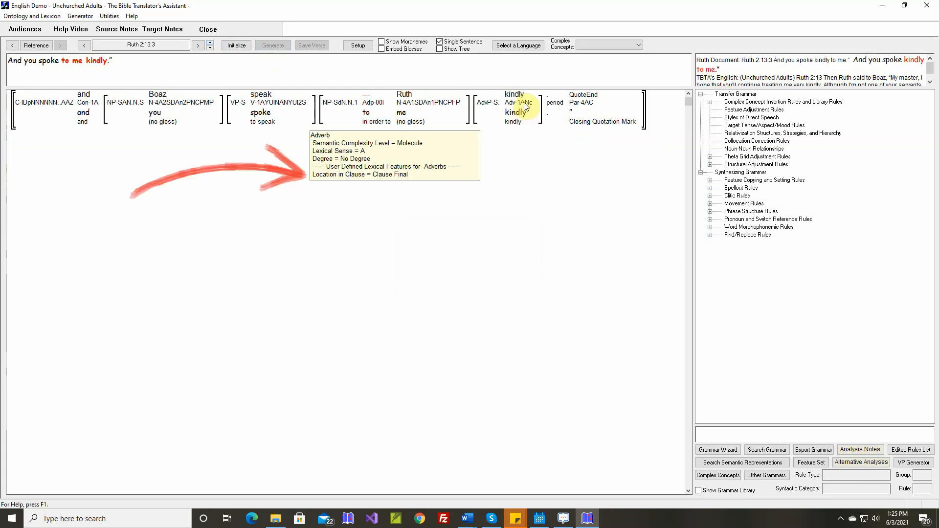
# Examine the occurrences of kindly and the verbs it modifies in its collocation correction rule, leaving the rule unchanged.
pyautogui.rightClick(518, 99)
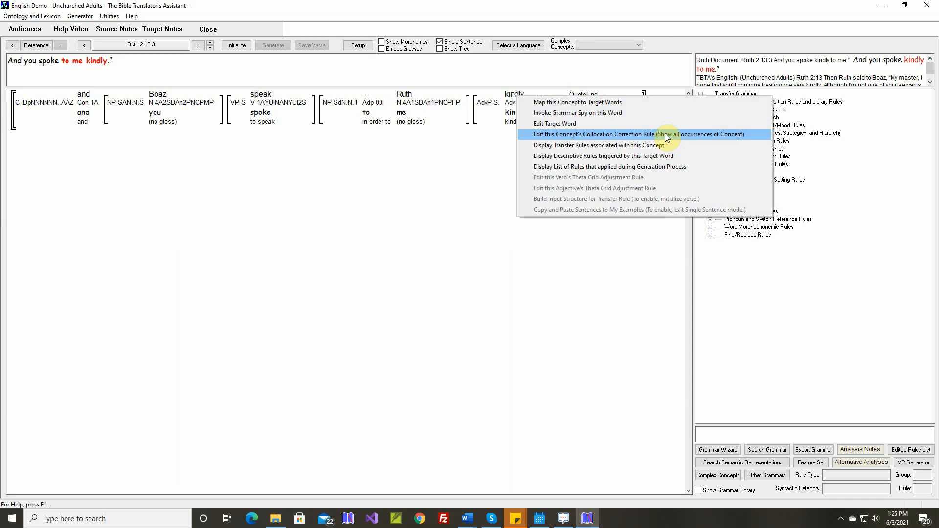
pyautogui.click(611, 135)
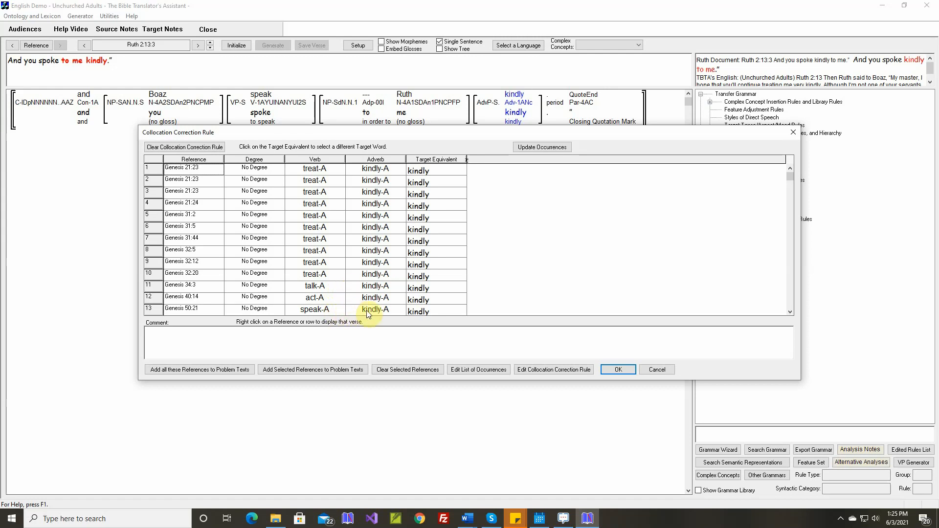
pyautogui.scroll(-2, 368, 313)
pyautogui.scroll(-3, 368, 309)
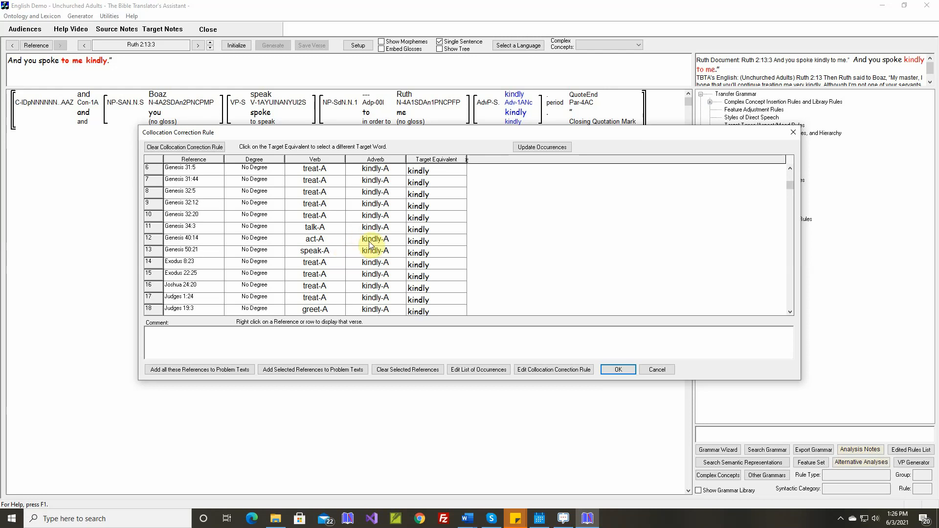
pyautogui.click(656, 370)
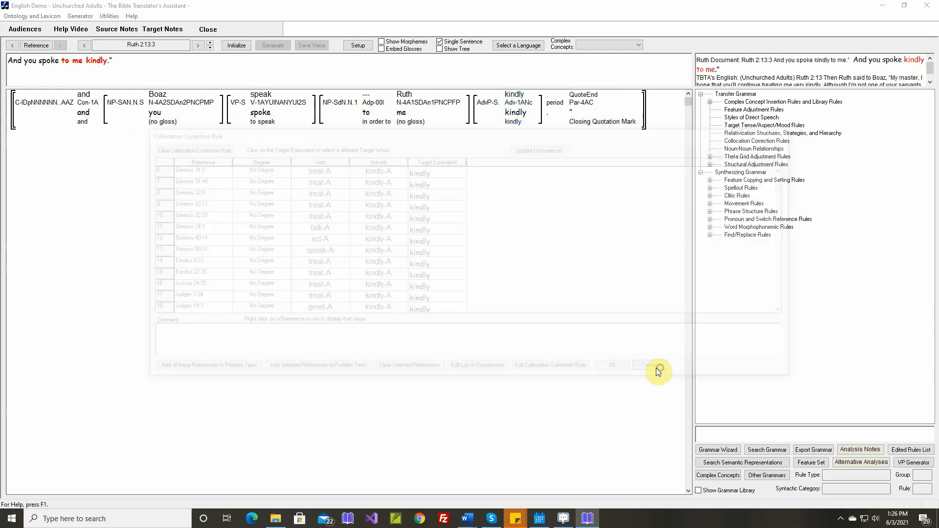
# Set the Location in Clause feature of the stem kindly to Post-Verbal, and regenerate Ruth 2:13:3.
pyautogui.doubleClick(517, 117)
pyautogui.click(542, 273)
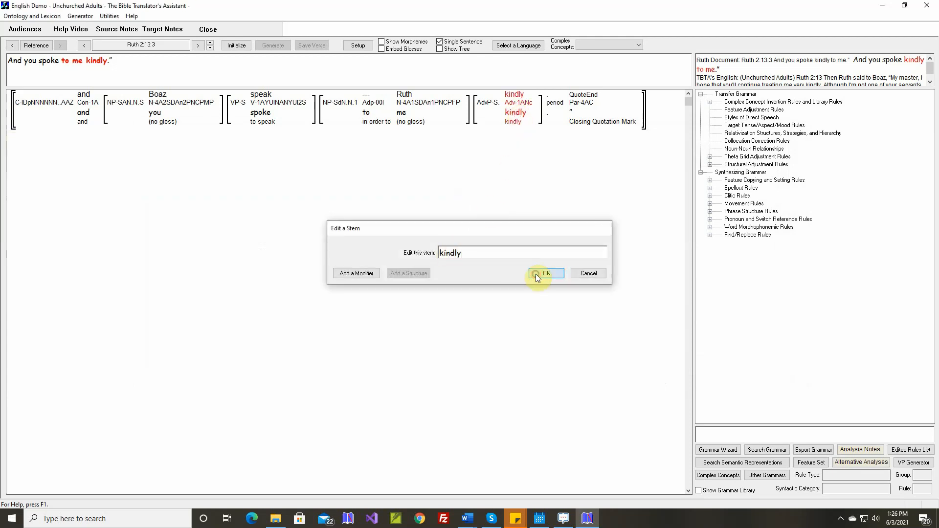
pyautogui.click(382, 261)
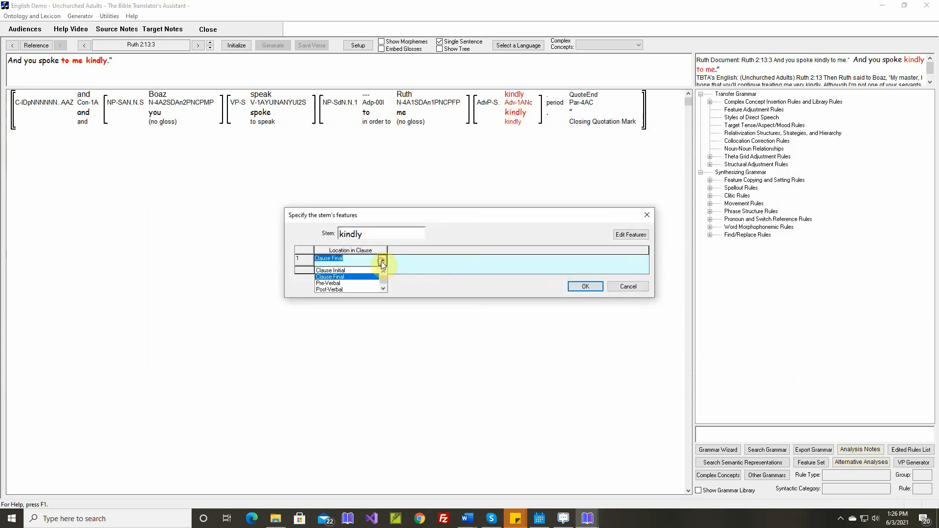
pyautogui.click(343, 287)
pyautogui.click(583, 287)
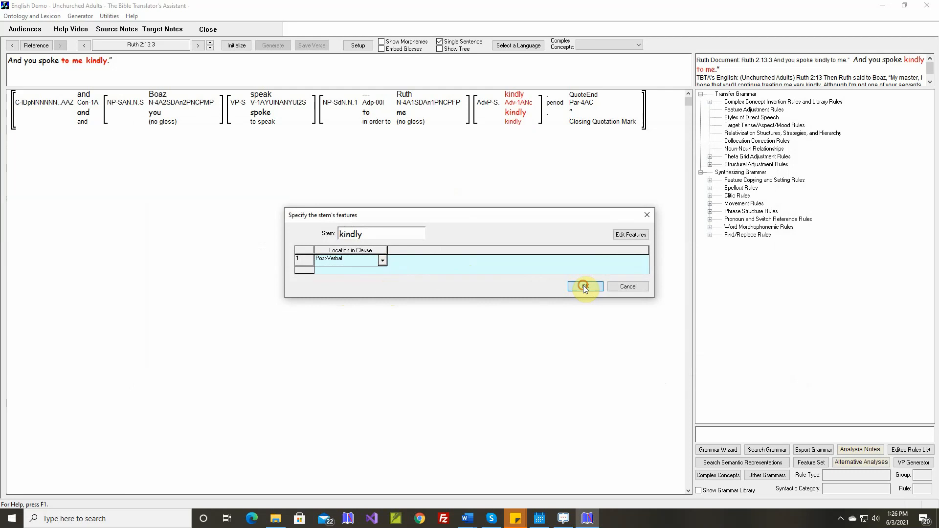
pyautogui.click(469, 324)
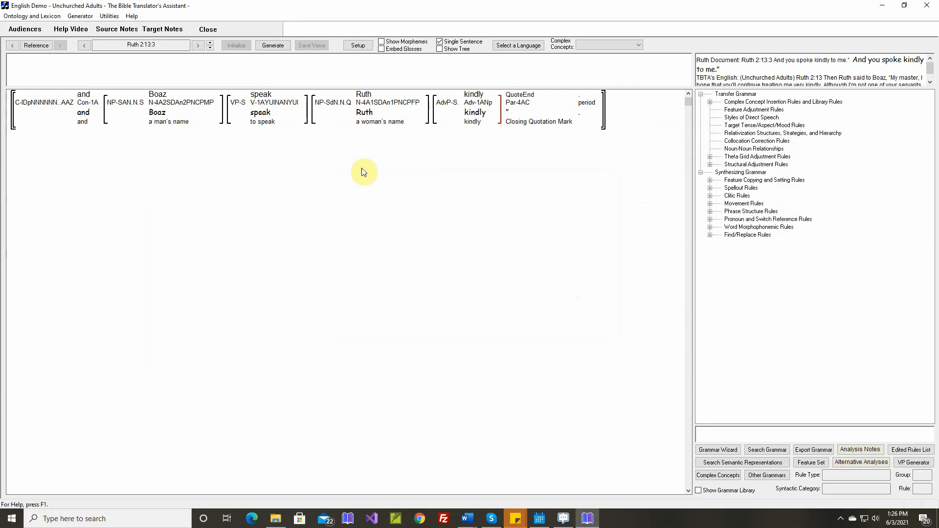
pyautogui.moveTo(457, 111)
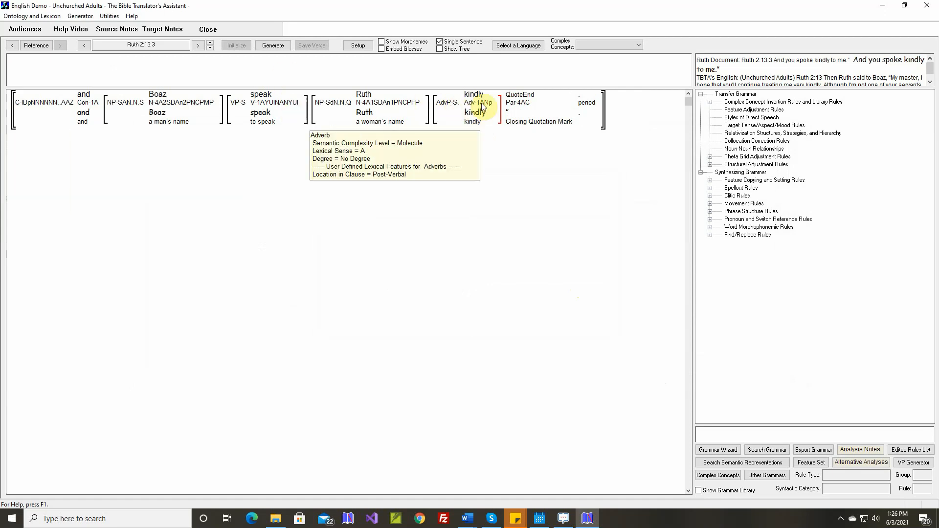
pyautogui.click(272, 45)
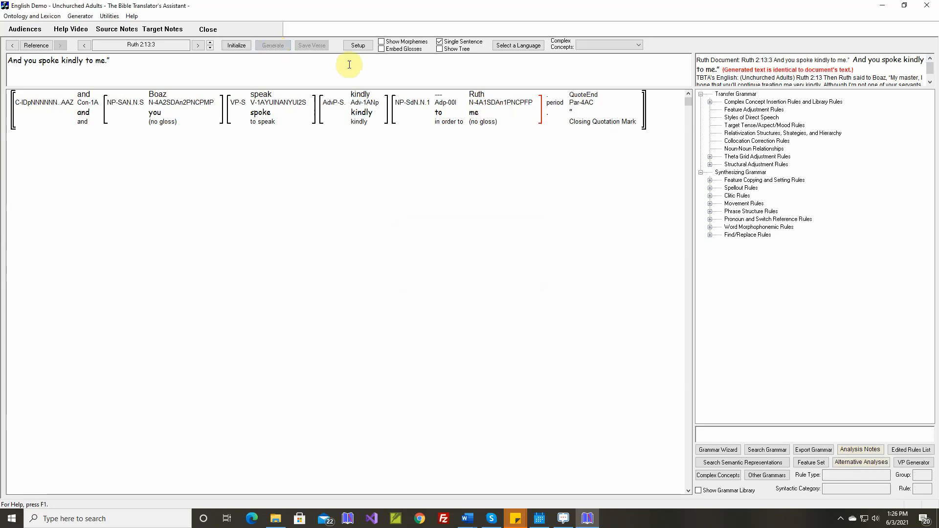
# Go back to Ruth 2:13:1 and generate its text.
pyautogui.click(211, 48)
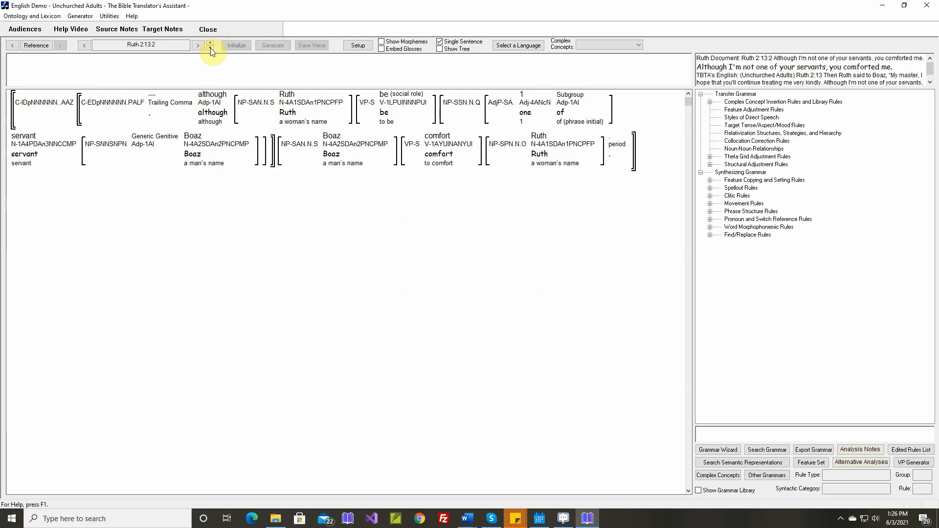
pyautogui.click(210, 48)
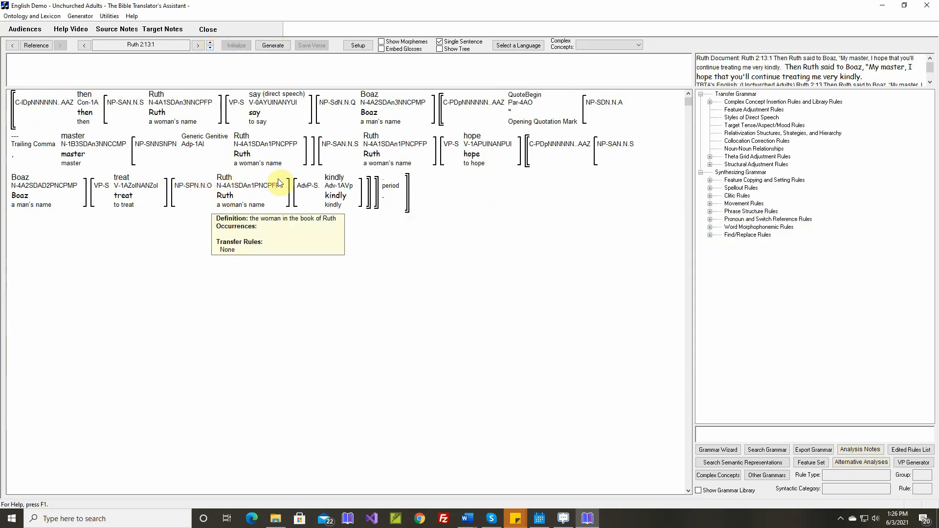
pyautogui.click(273, 46)
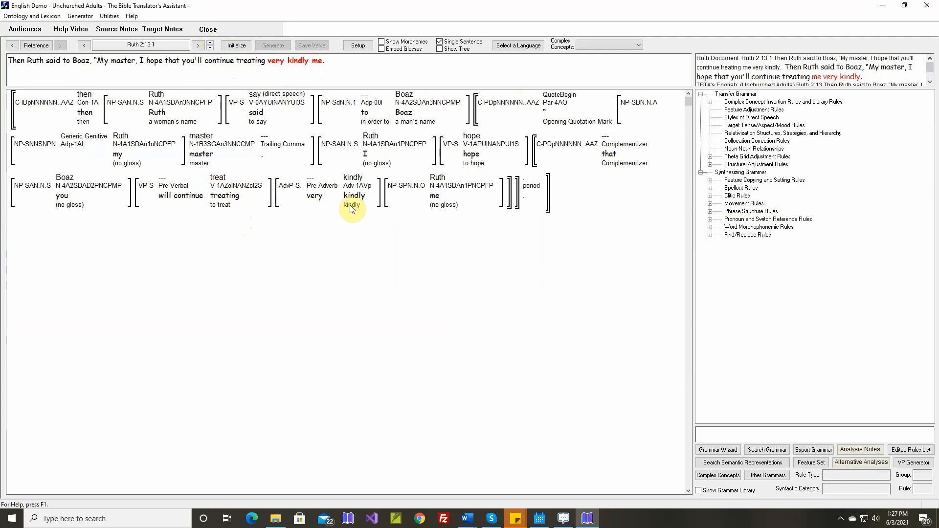
# In the theta grid adjustment rule for treat, clear Unnecessary, turn the rule on, and add an adverb phrase after the NP-P.
pyautogui.rightClick(225, 179)
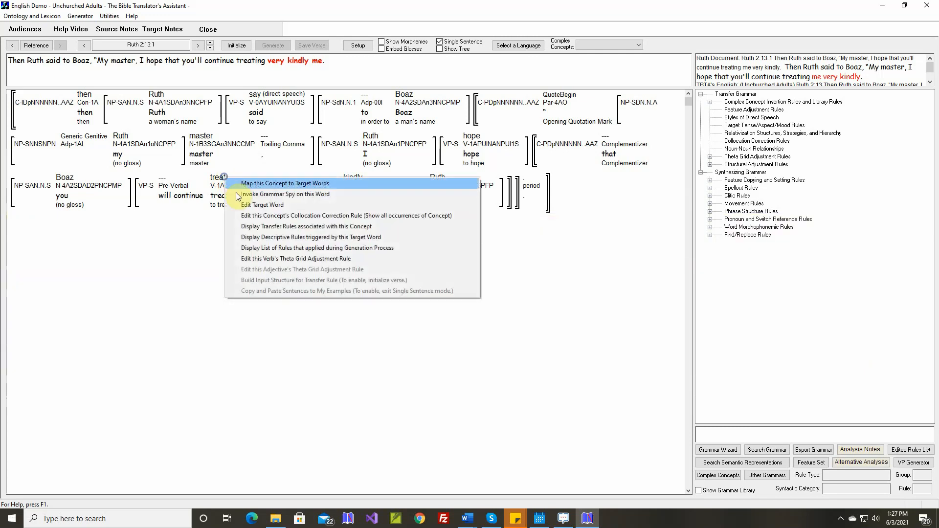
pyautogui.click(257, 259)
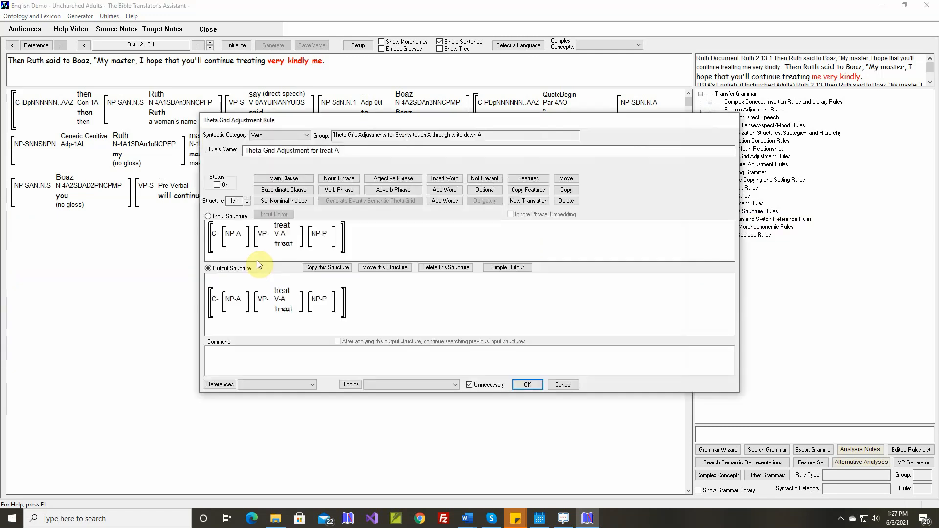
pyautogui.click(469, 384)
pyautogui.click(217, 185)
pyautogui.click(387, 190)
pyautogui.click(359, 239)
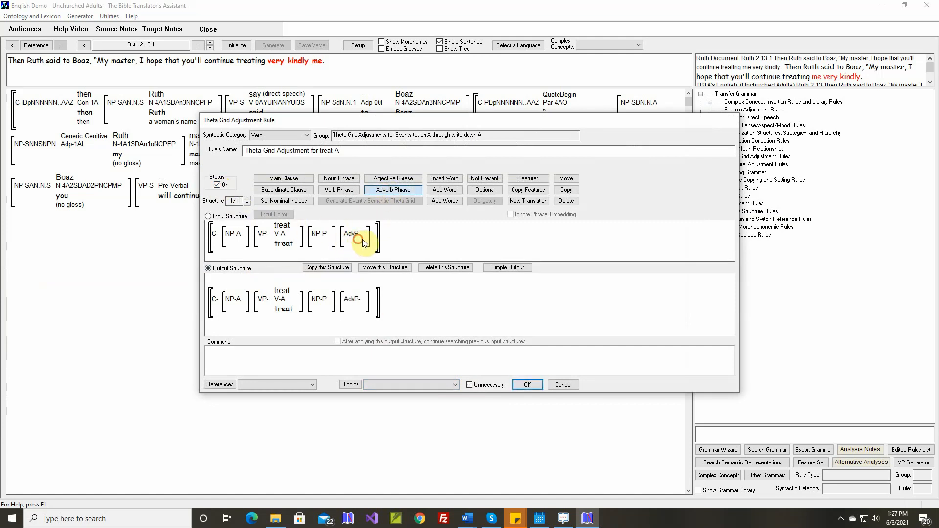
# Insert the adverb source concept kindly-A into the new adverb phrase of the treat rule.
pyautogui.click(445, 179)
pyautogui.click(362, 234)
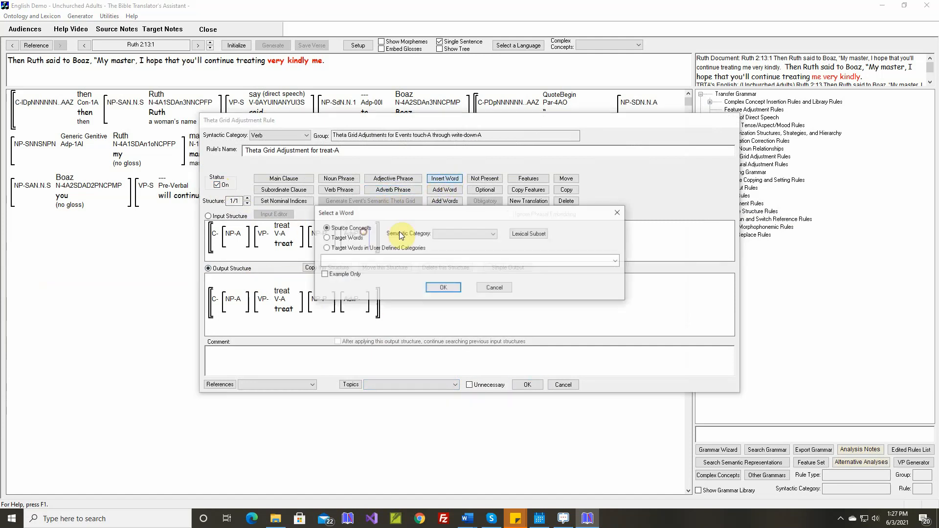
pyautogui.click(492, 234)
pyautogui.click(467, 266)
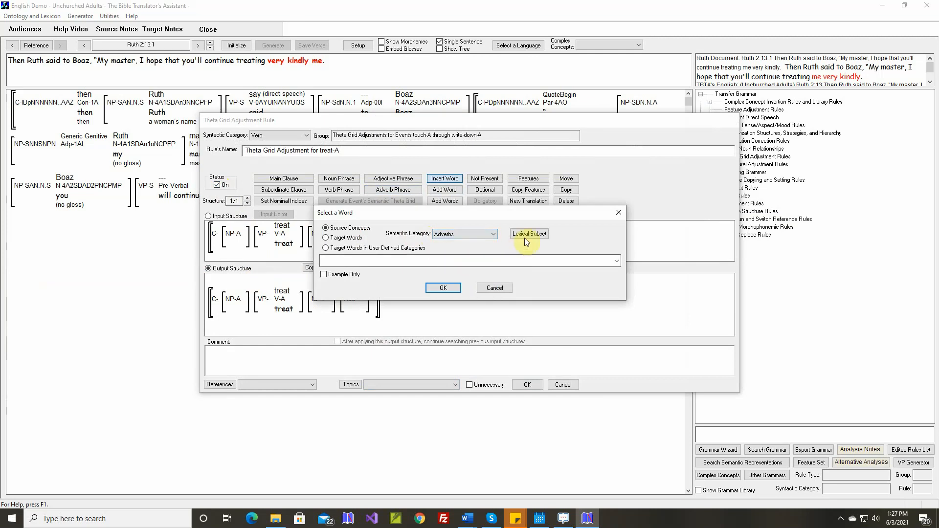
pyautogui.click(526, 235)
pyautogui.click(438, 324)
pyautogui.click(421, 263)
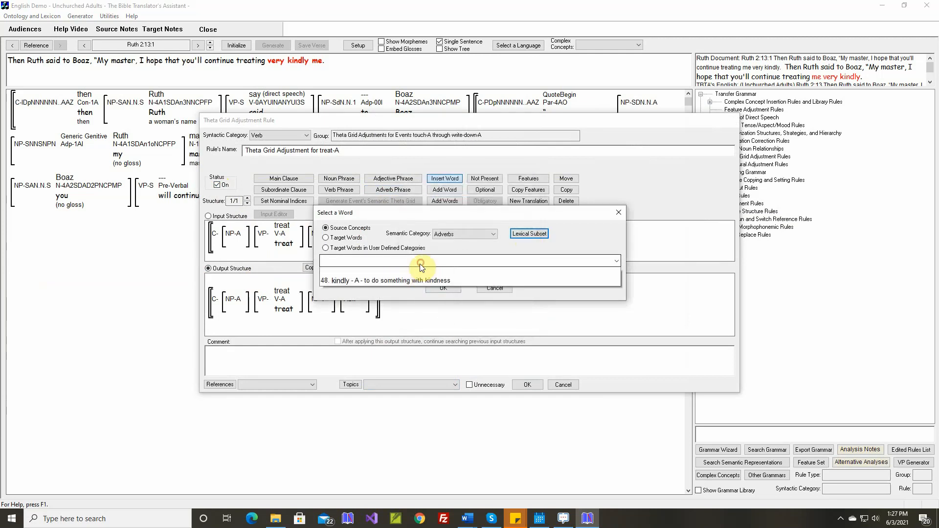
pyautogui.click(420, 281)
pyautogui.click(443, 288)
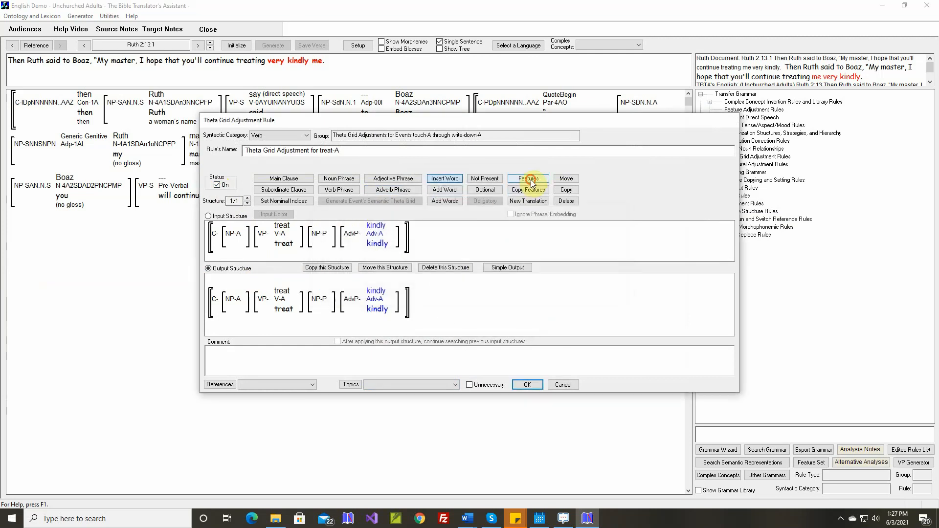
# Set the Location in Clause feature of kindly in the output structure to Clause Final.
pyautogui.click(378, 298)
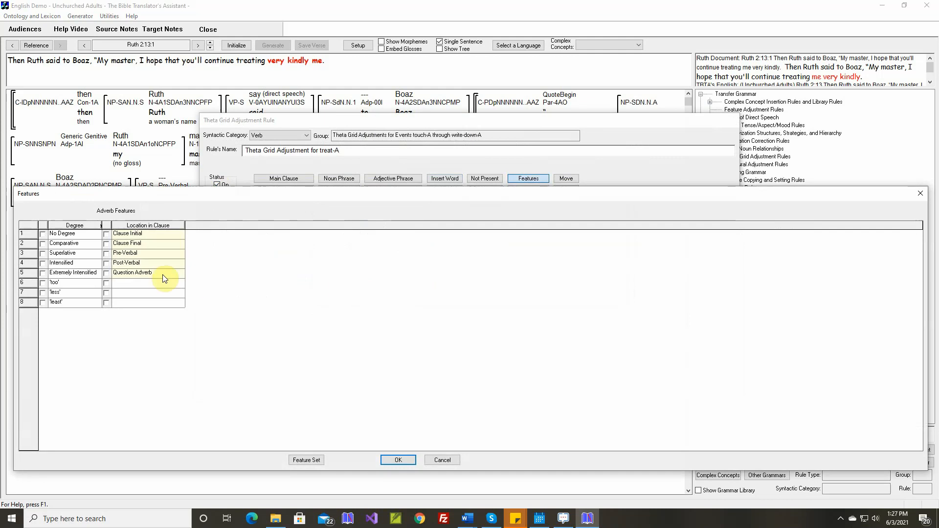
pyautogui.click(107, 244)
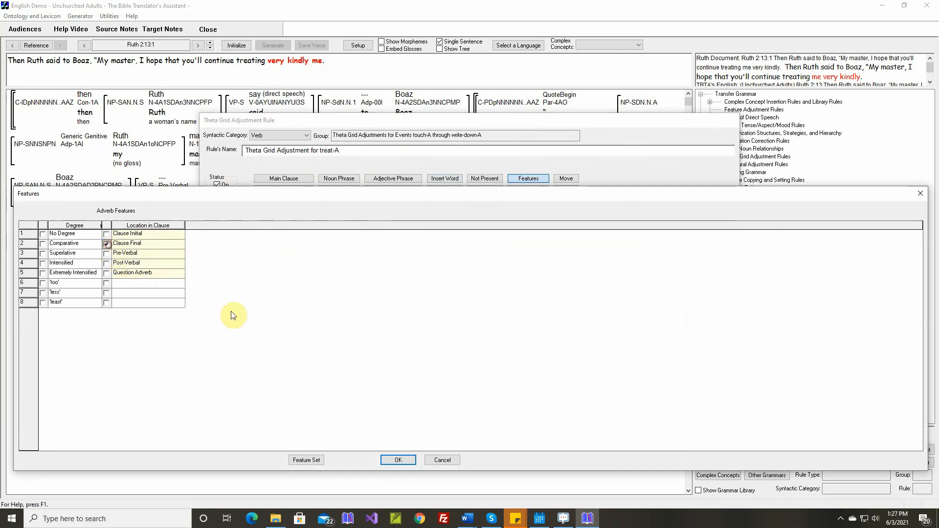
pyautogui.click(396, 460)
# Enter the comment "We want kindly to be Clause Final when the verb is 'to treat'." and insert the current reference after it.
pyautogui.rightClick(369, 348)
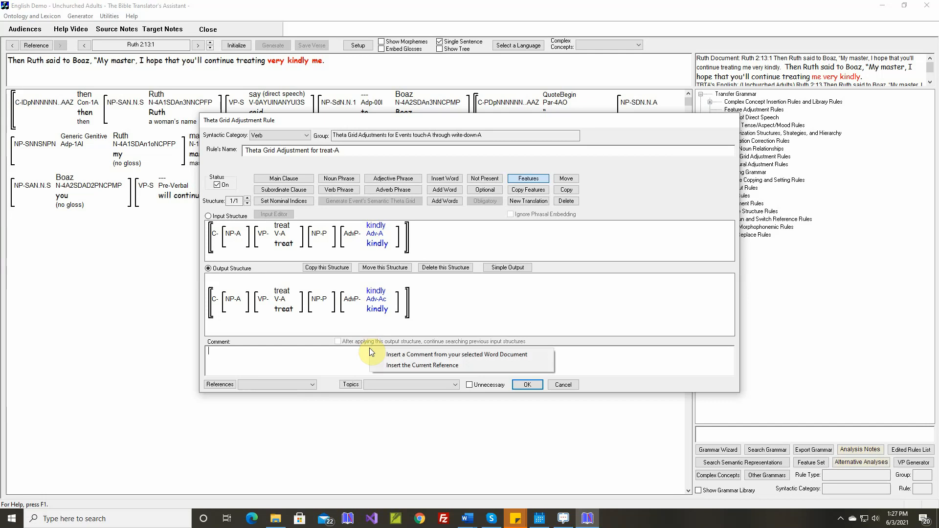
pyautogui.click(339, 349)
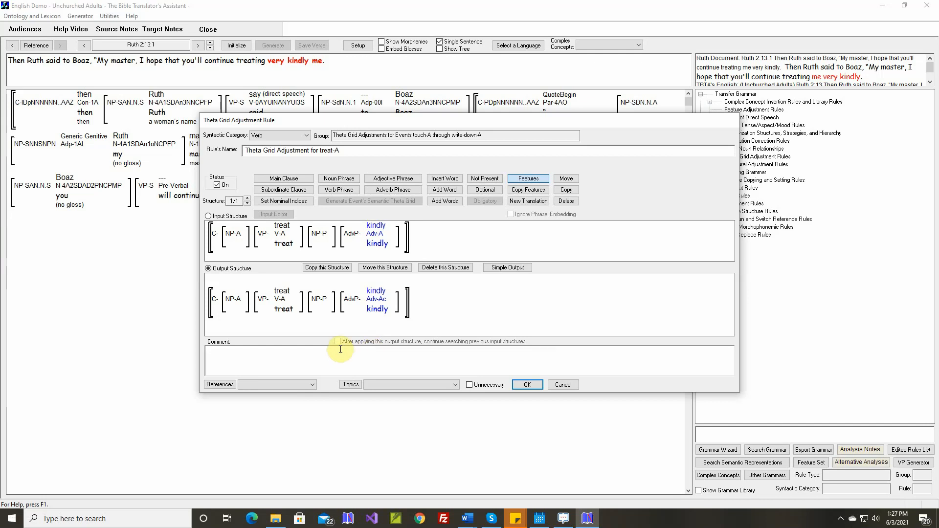
pyautogui.write('We')
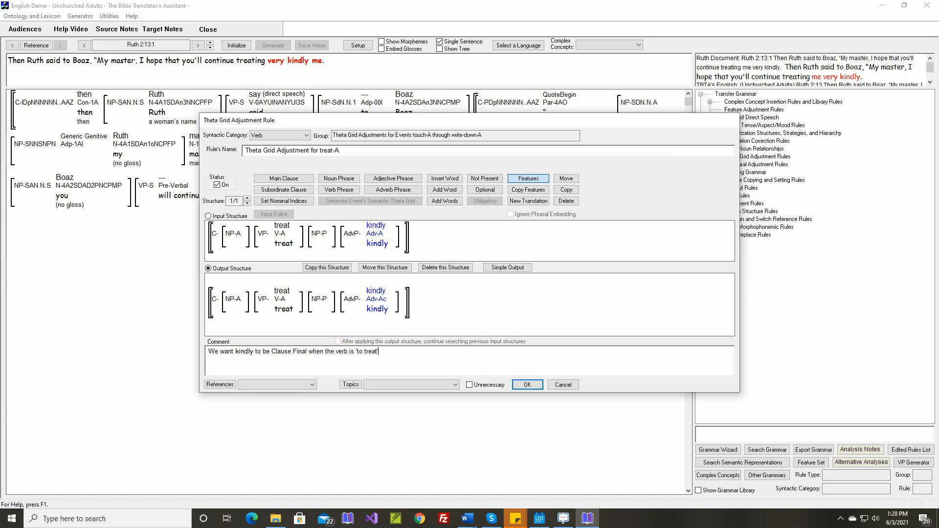
pyautogui.rightClick(397, 352)
pyautogui.click(414, 357)
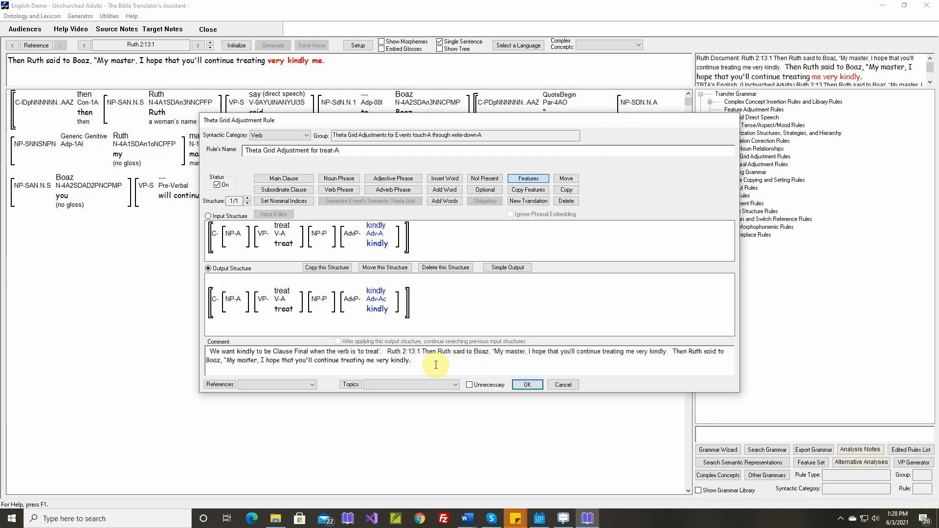
# Delete the opening words "Then Ruth said to Boaz, "My master," from both verse quotations in the rule's comment.
pyautogui.moveTo(424, 351); pyautogui.dragTo(528, 351)
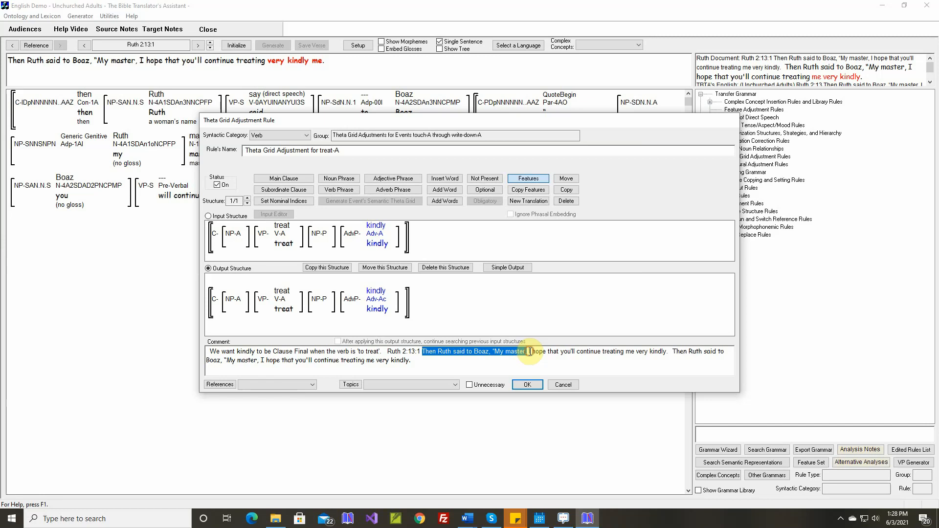
pyautogui.press('Delete')
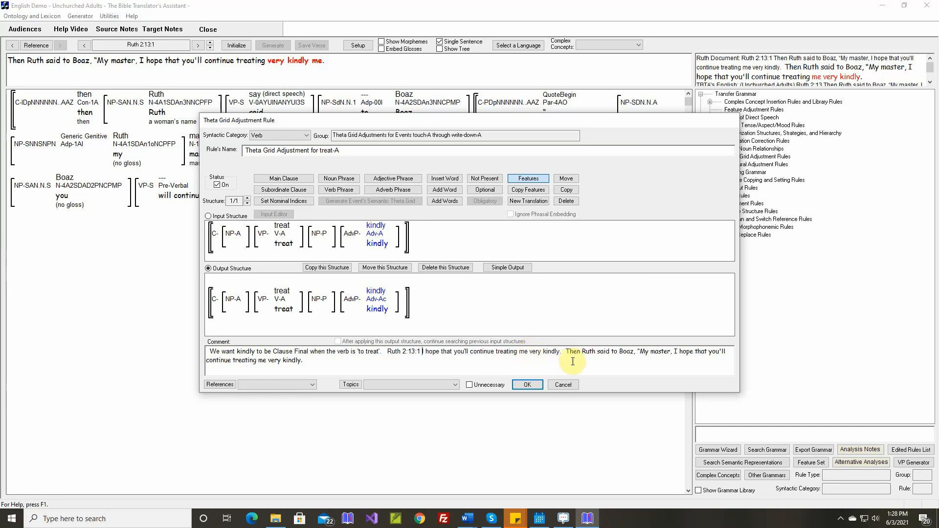
pyautogui.moveTo(567, 351); pyautogui.dragTo(672, 354)
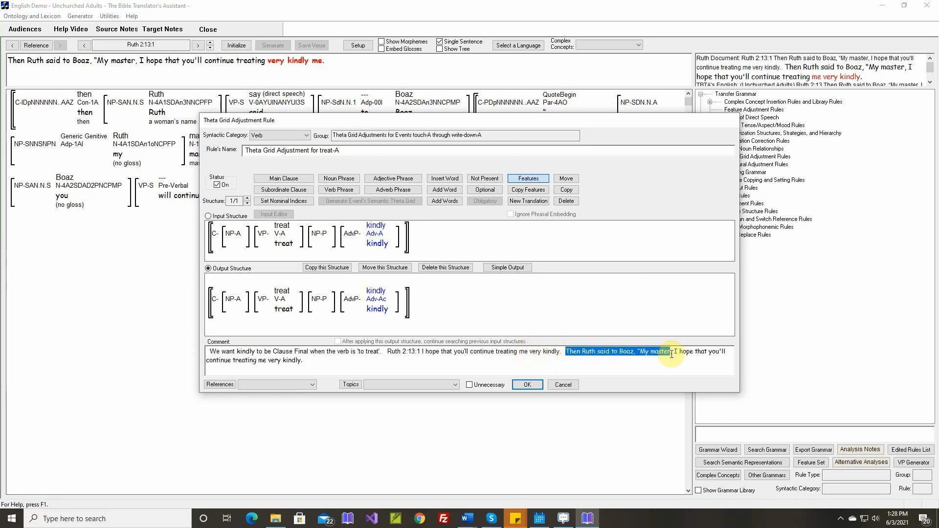
pyautogui.press('Delete')
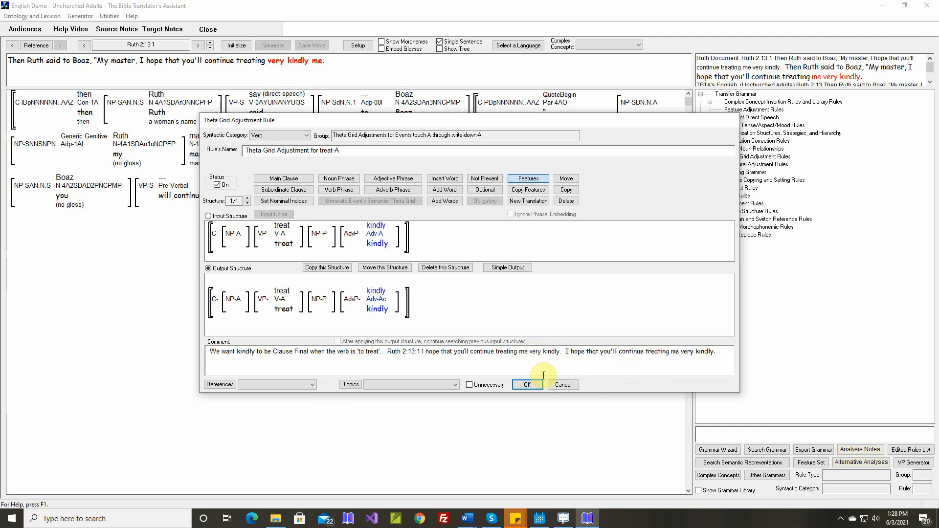
# Accept the theta grid rule for treat, then reinitialize and regenerate Ruth 2:13:1 to compare it with the document's text.
pyautogui.click(527, 384)
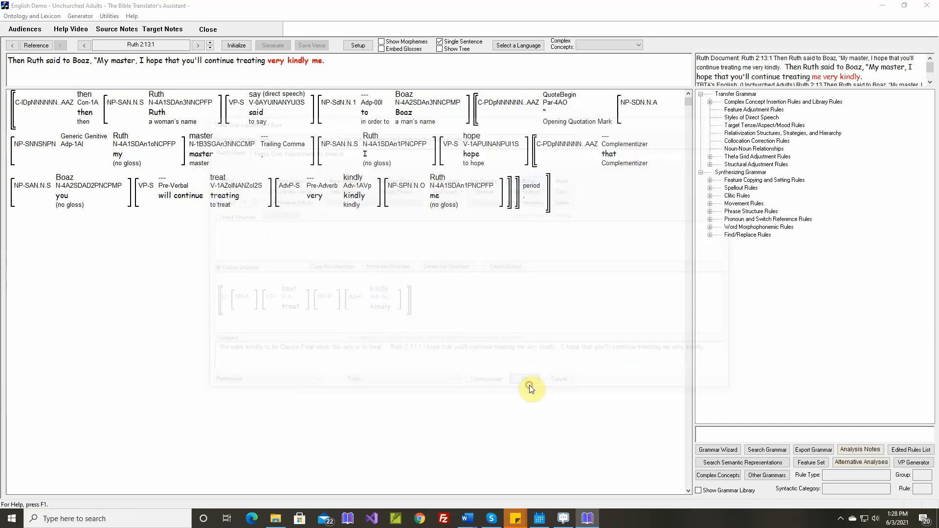
pyautogui.click(237, 47)
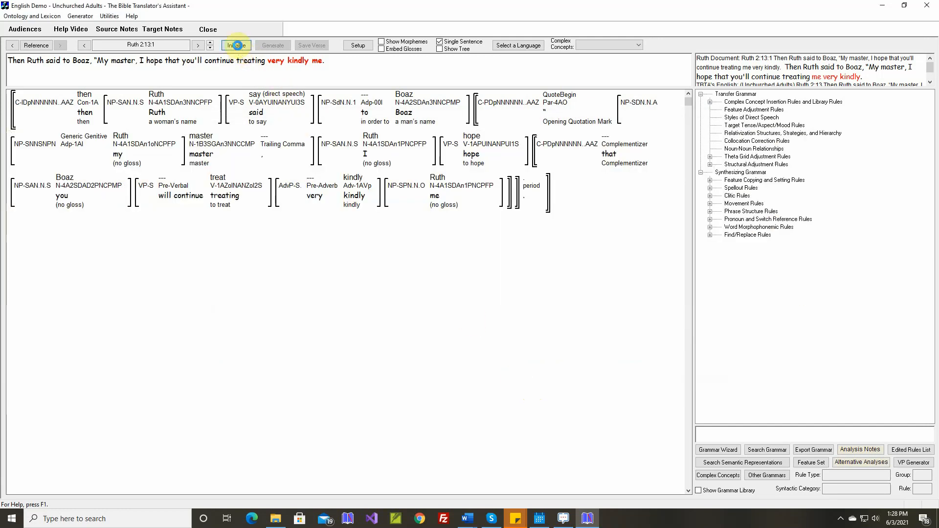
pyautogui.click(274, 45)
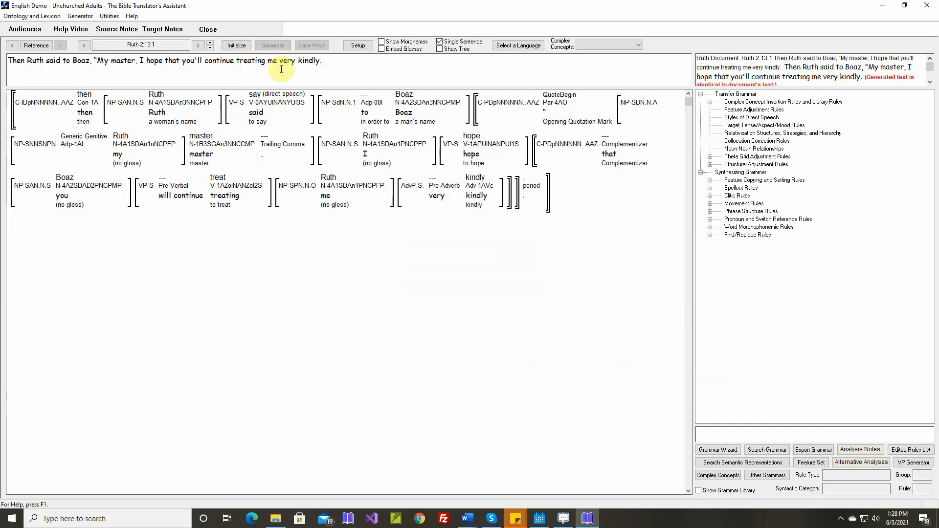
pyautogui.click(929, 82)
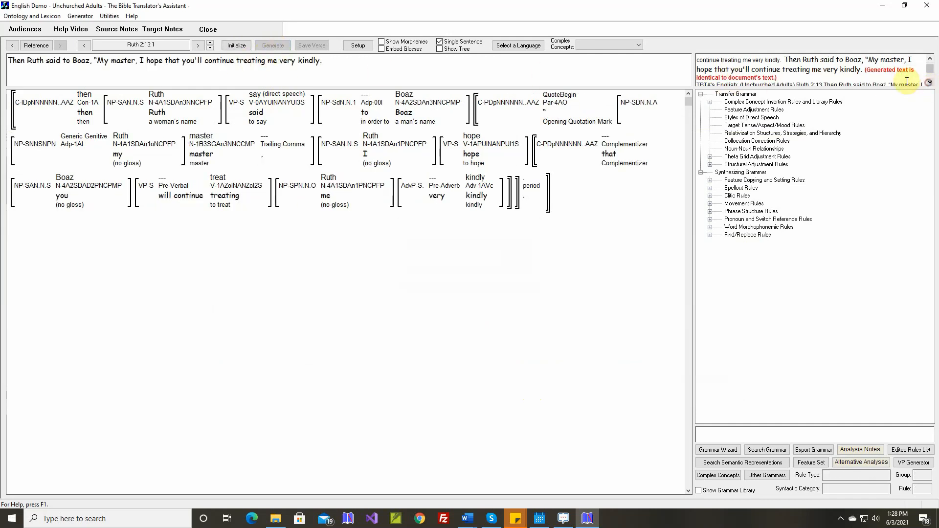
# Generate the whole of Ruth 2:13 with single-sentence mode off and save the verse.
pyautogui.click(210, 43)
pyautogui.click(210, 44)
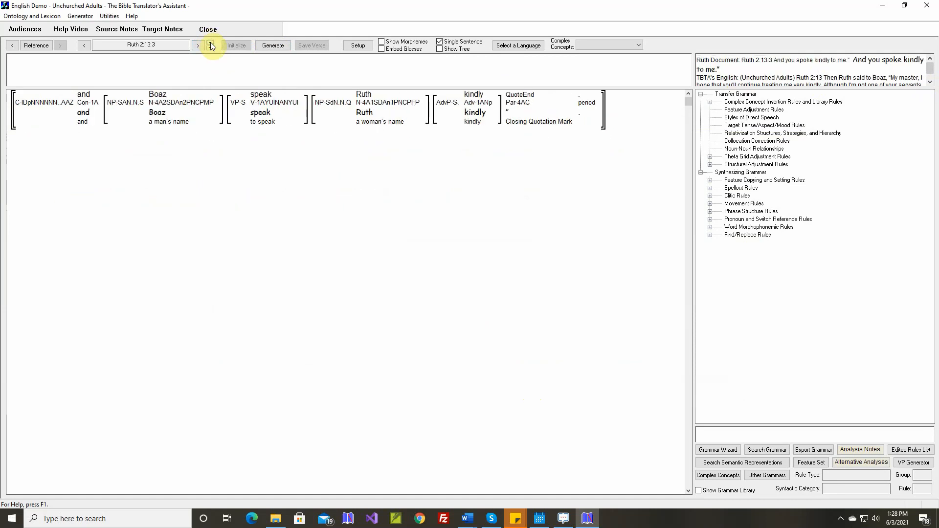
pyautogui.click(438, 41)
pyautogui.click(274, 45)
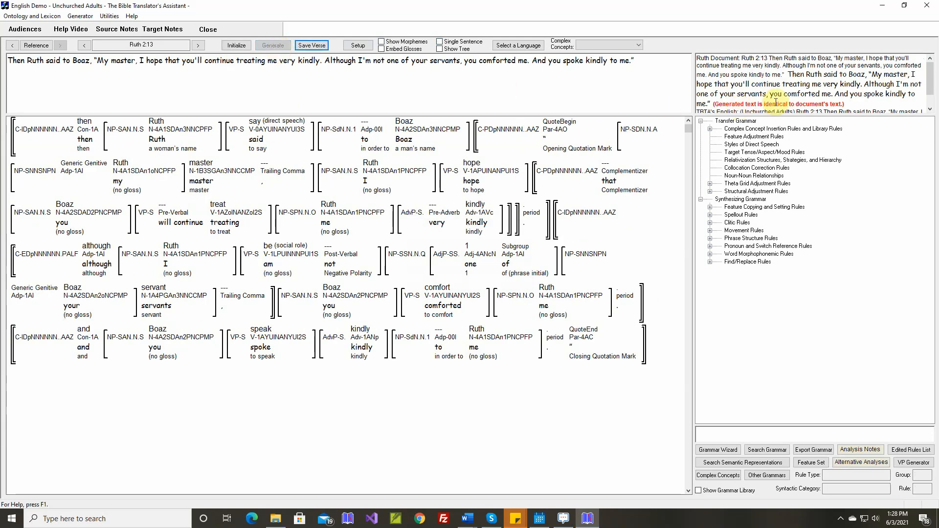
pyautogui.click(312, 46)
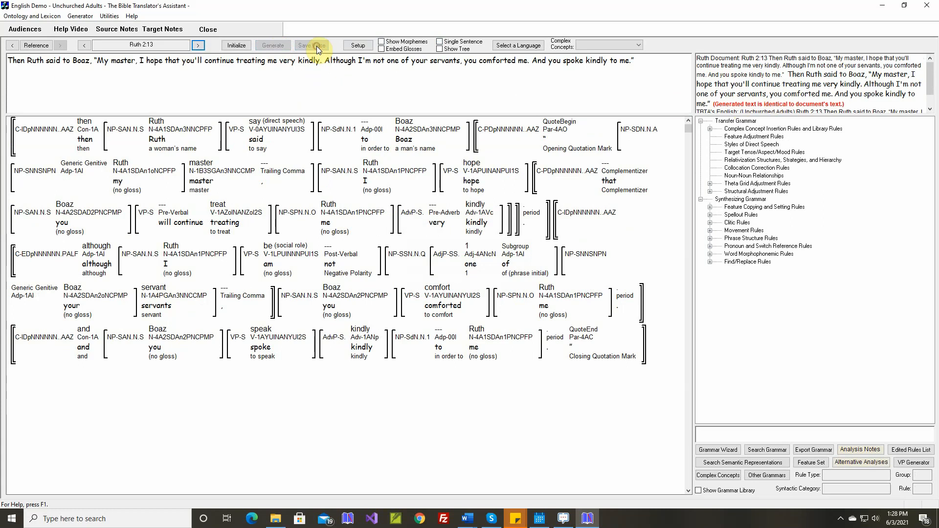
# Accept the default theta grid rule for eat in Ruth 2:14:1 in single-sentence mode and generate the sentence.
pyautogui.click(197, 45)
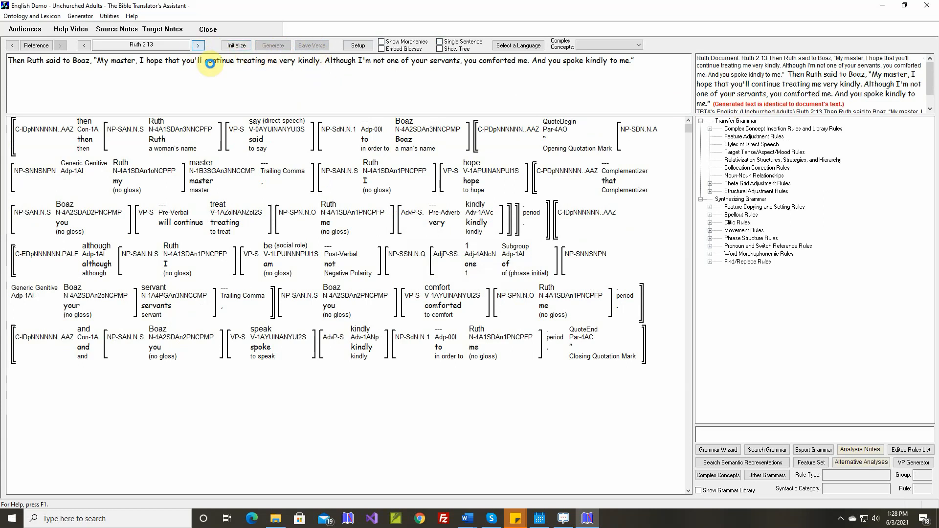
pyautogui.click(439, 41)
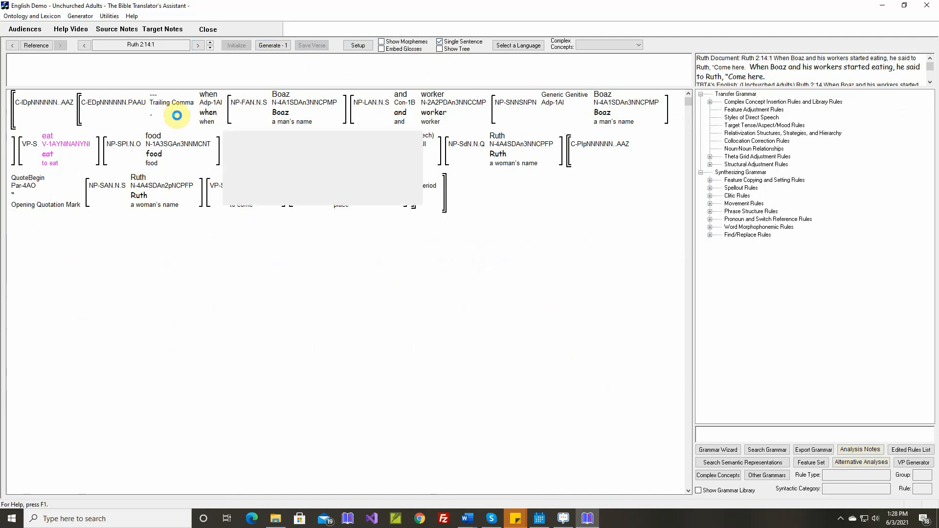
pyautogui.rightClick(53, 139)
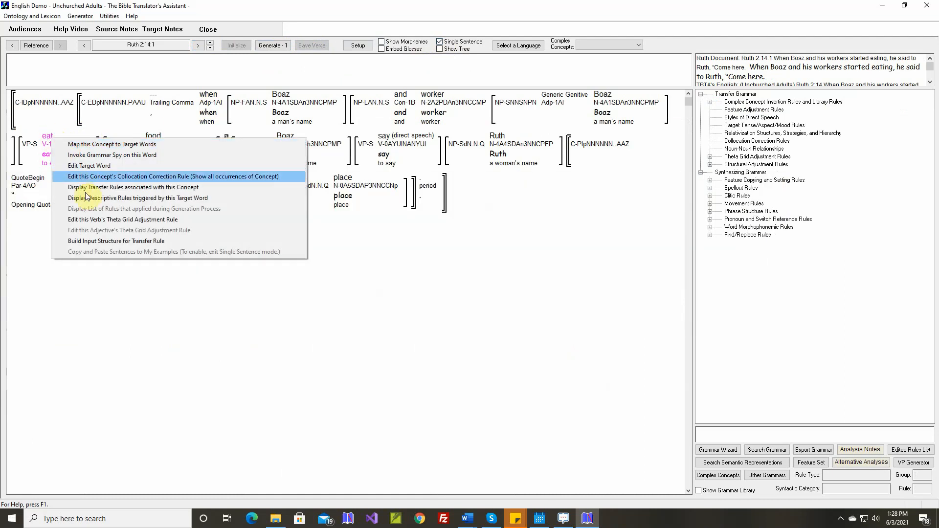
pyautogui.click(93, 219)
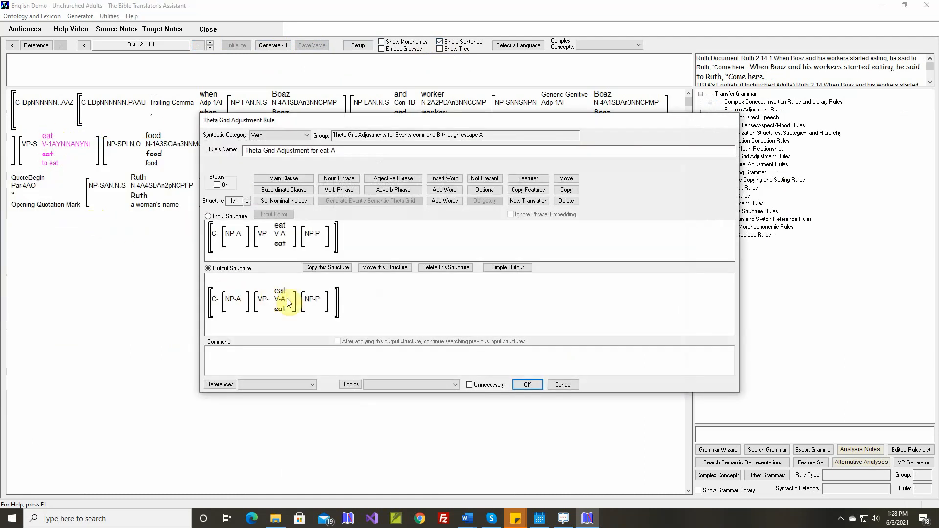
pyautogui.click(527, 385)
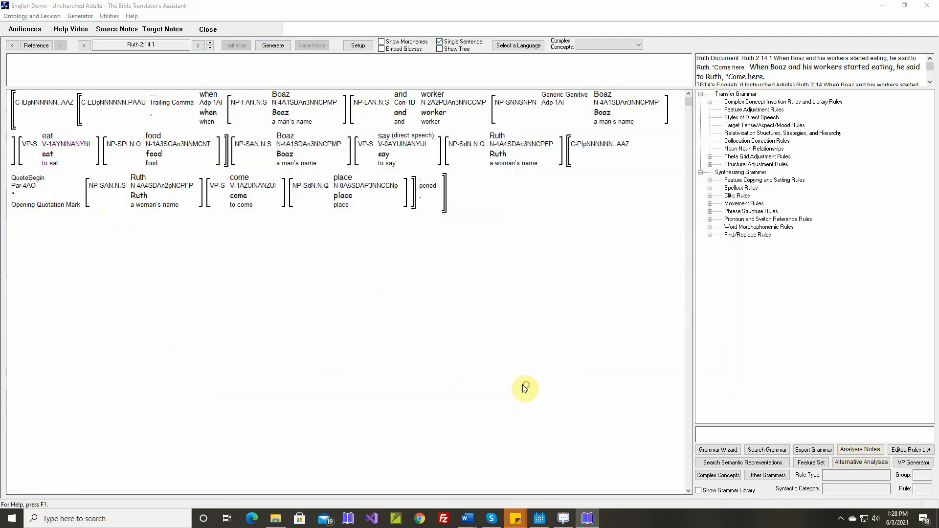
pyautogui.click(283, 46)
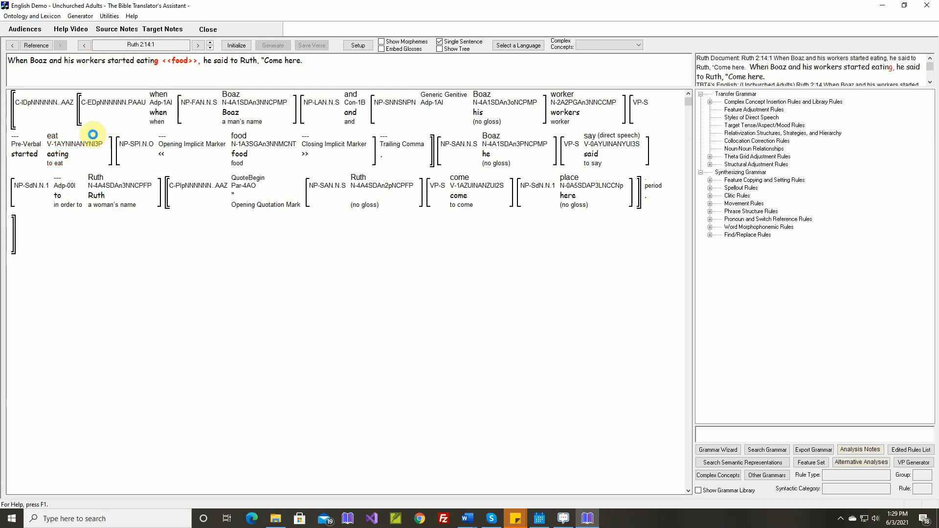
# Give the most patient-like noun phrase in the eat-A theta grid rule's input structure the Implicit Argument feature.
pyautogui.moveTo(141, 149)
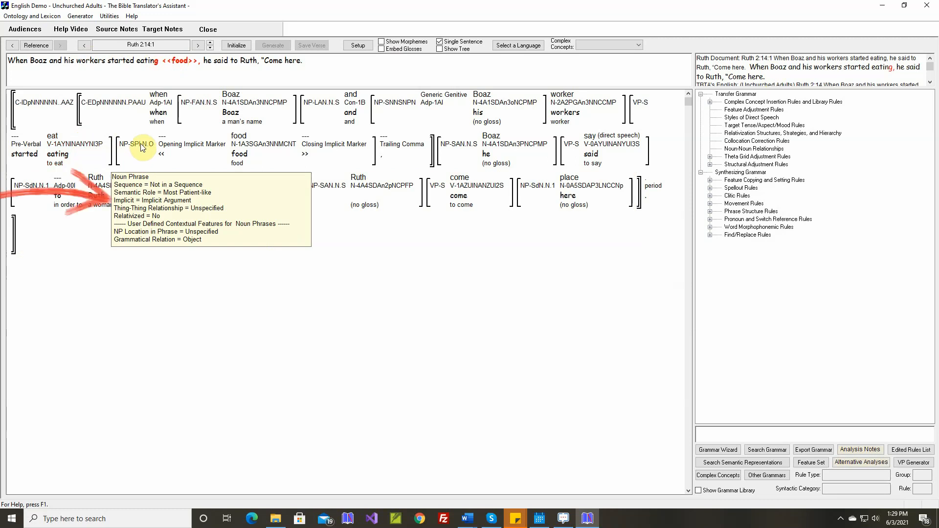
pyautogui.rightClick(58, 138)
pyautogui.click(90, 218)
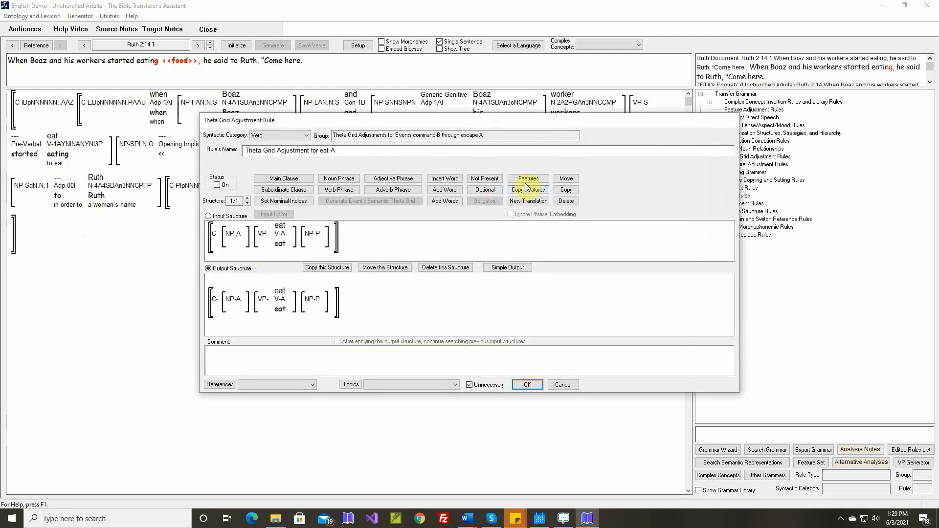
pyautogui.click(527, 179)
pyautogui.click(314, 233)
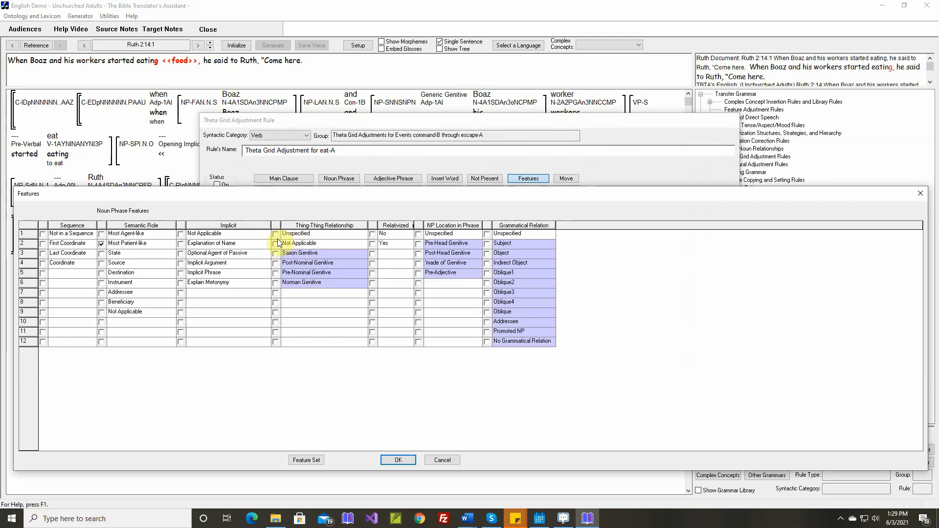
pyautogui.click(181, 264)
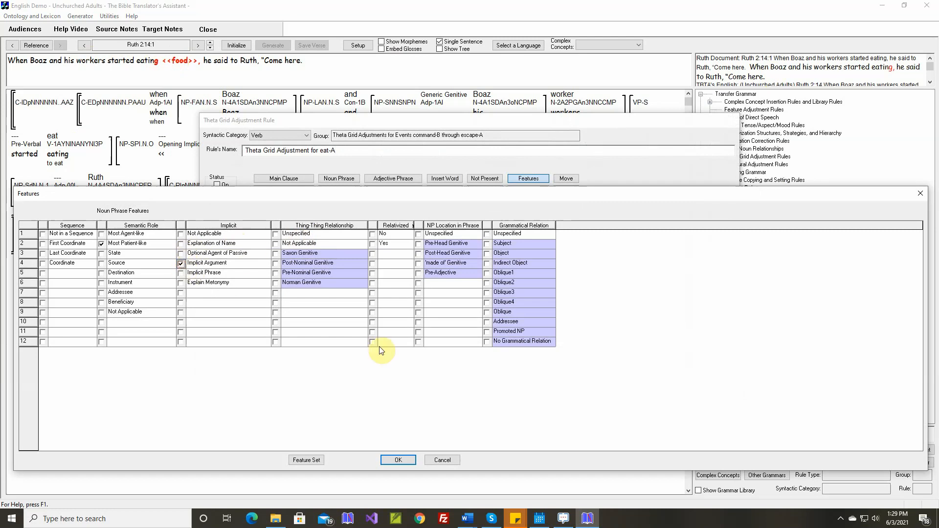
pyautogui.click(398, 461)
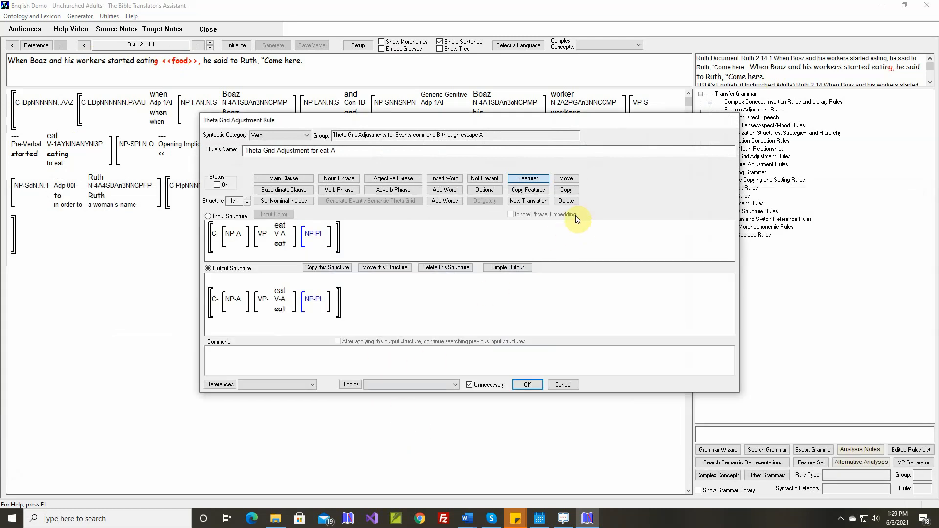
# Mark the implicit patient noun phrase for deletion in the eat-A rule's output structure and turn the rule on.
pyautogui.click(566, 201)
pyautogui.click(312, 302)
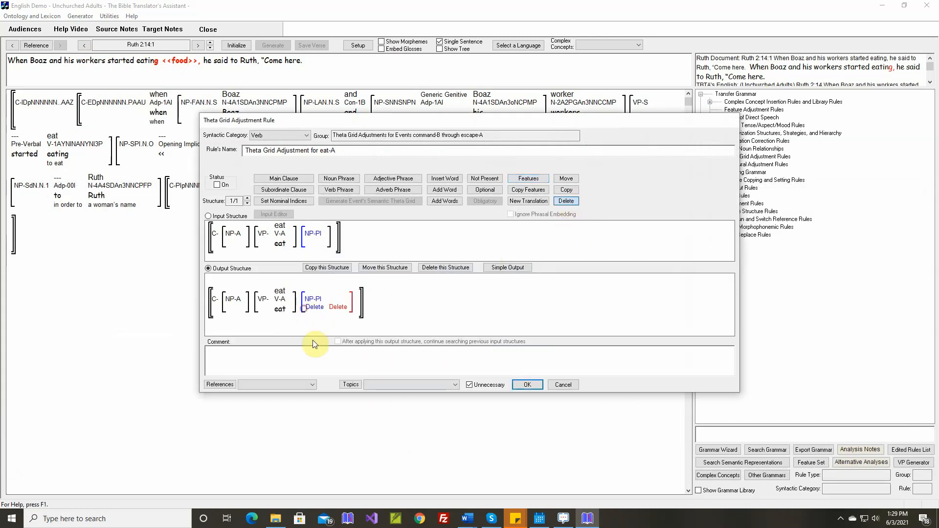
pyautogui.click(216, 184)
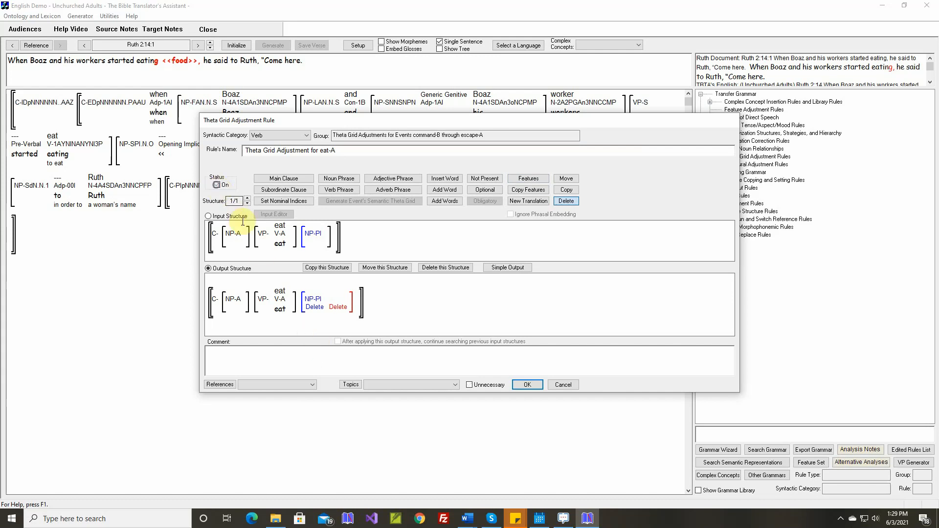
# Insert the current reference in the eat rule's comment and shorten both quotations to "When Boaz and his workers started eating, ...".
pyautogui.rightClick(336, 347)
pyautogui.click(348, 354)
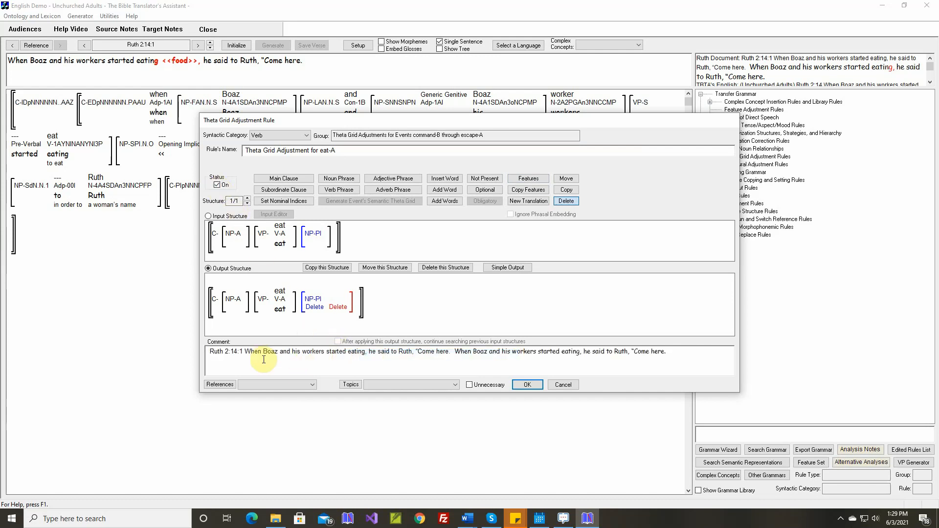
pyautogui.moveTo(369, 351); pyautogui.dragTo(455, 351)
pyautogui.press('Delete')
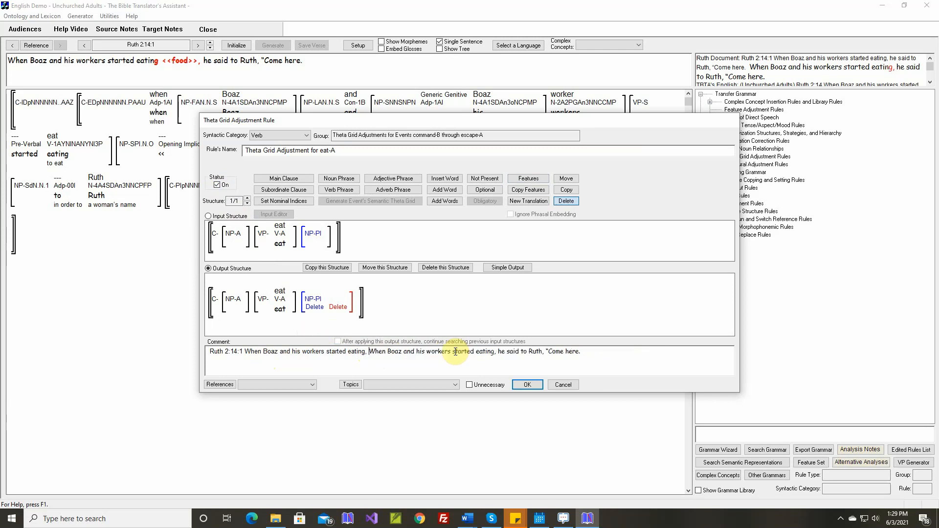
pyautogui.moveTo(500, 351); pyautogui.dragTo(583, 351)
pyautogui.write('...')
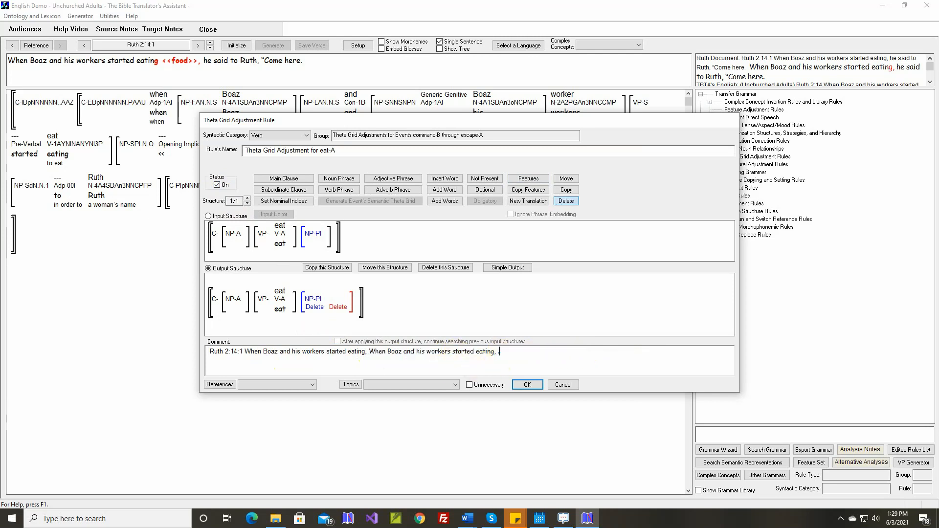
pyautogui.click(368, 352)
pyautogui.press('BackSpace')
pyautogui.write(', ...')
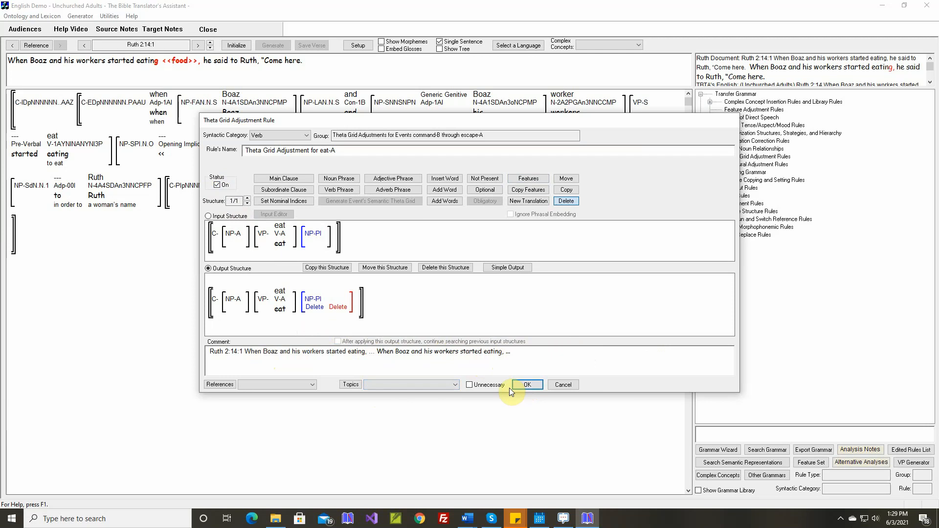
# Accept the eat-A rule, regenerate Ruth 2:14:1 and generate Ruth 2:14:2.
pyautogui.click(527, 386)
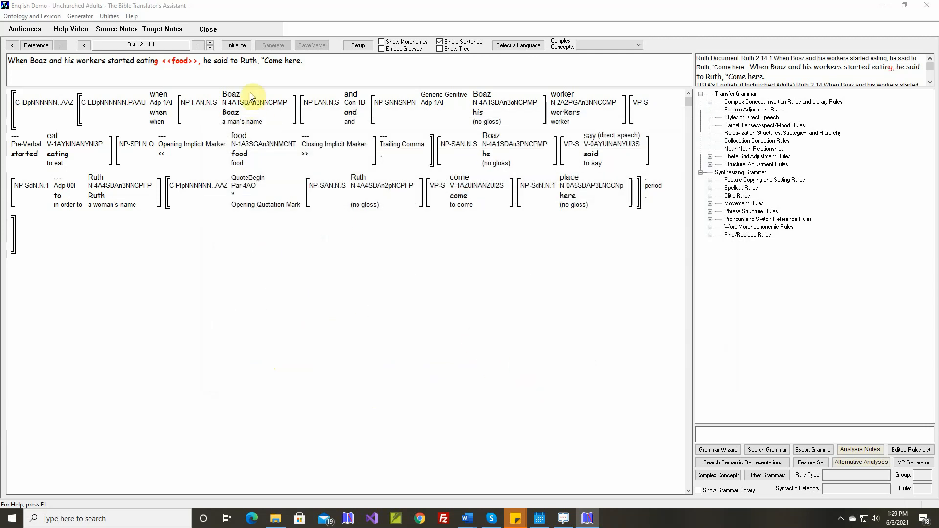
pyautogui.click(241, 45)
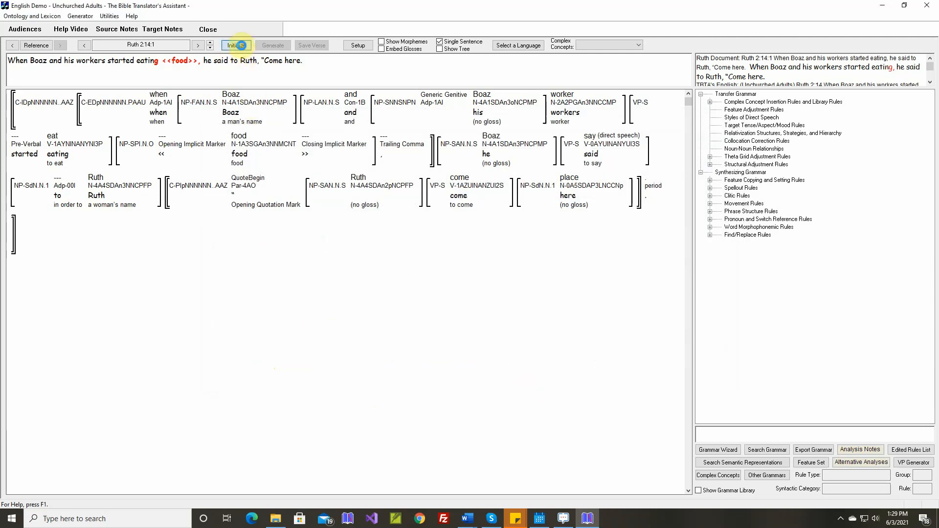
pyautogui.click(274, 46)
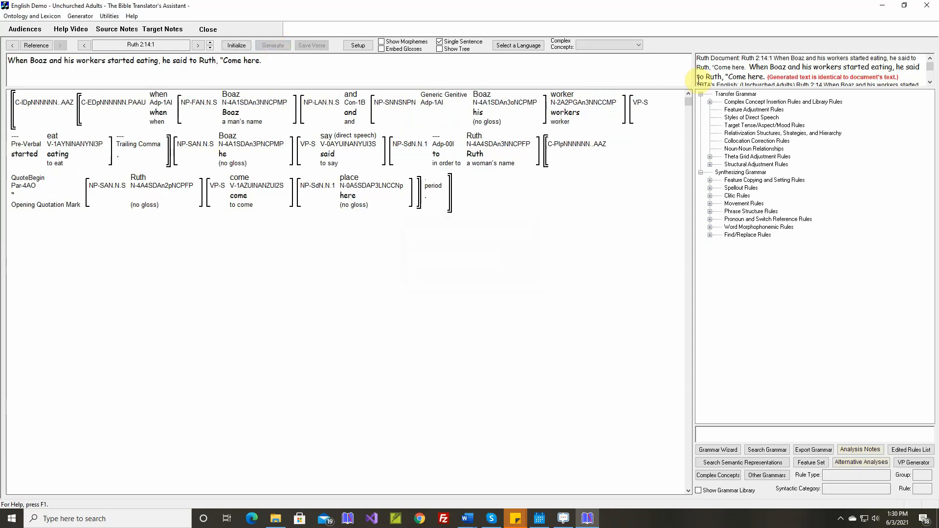
pyautogui.click(211, 42)
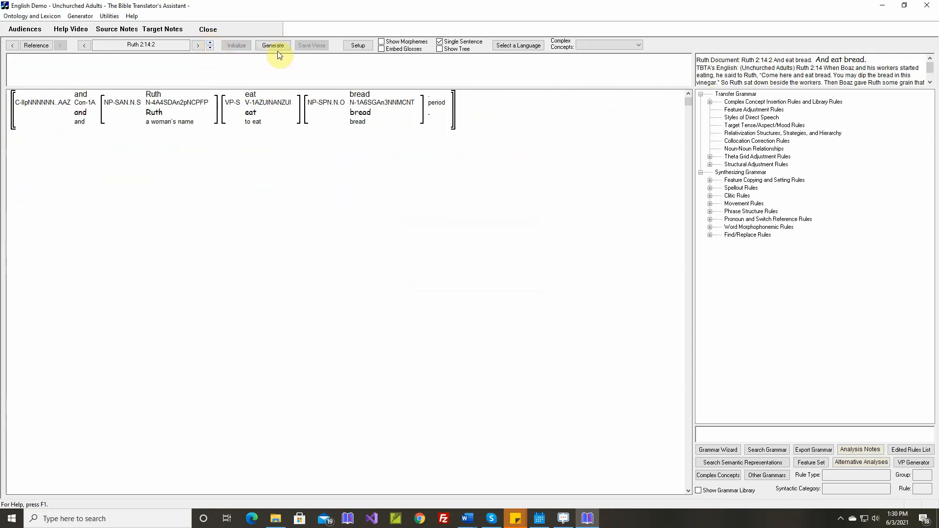
pyautogui.click(280, 46)
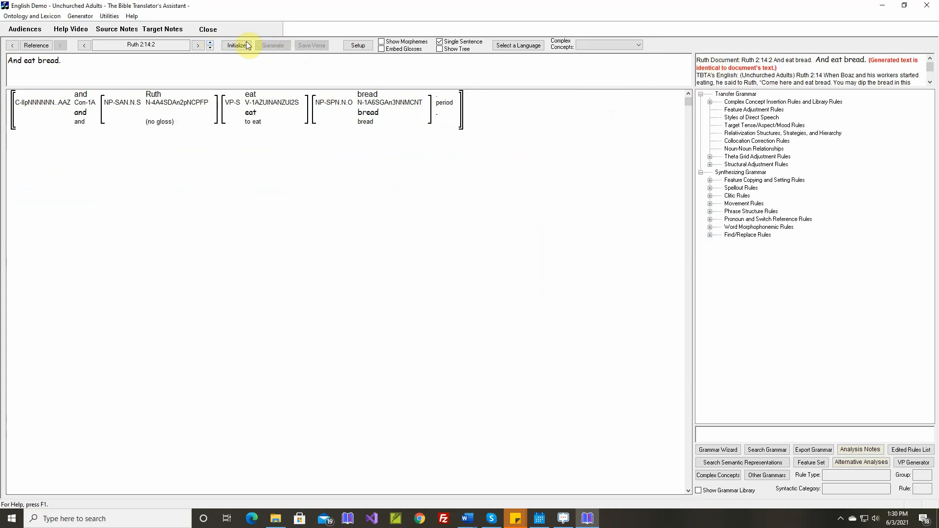
# Set the Destination's grammatical relation to Oblique1 in the simple output of the theta grid rule for dip in Ruth 2:14:3.
pyautogui.click(211, 43)
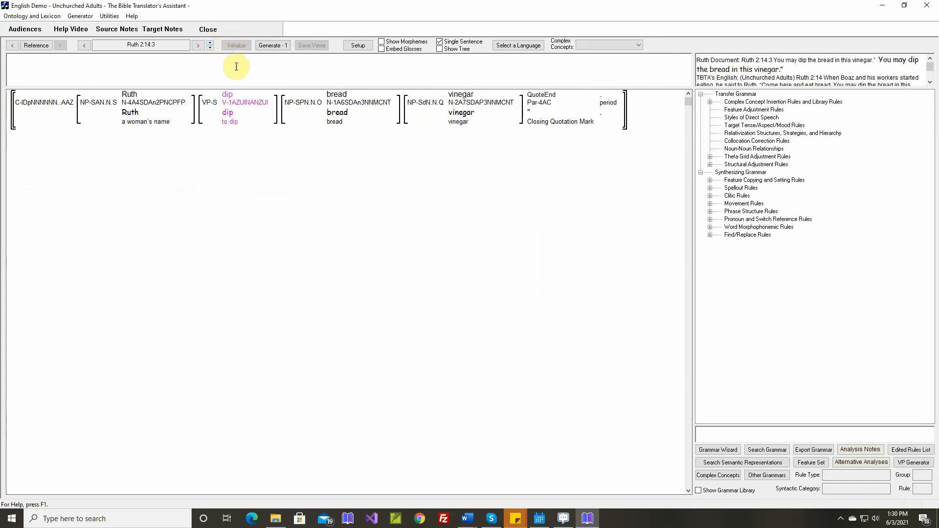
pyautogui.rightClick(227, 93)
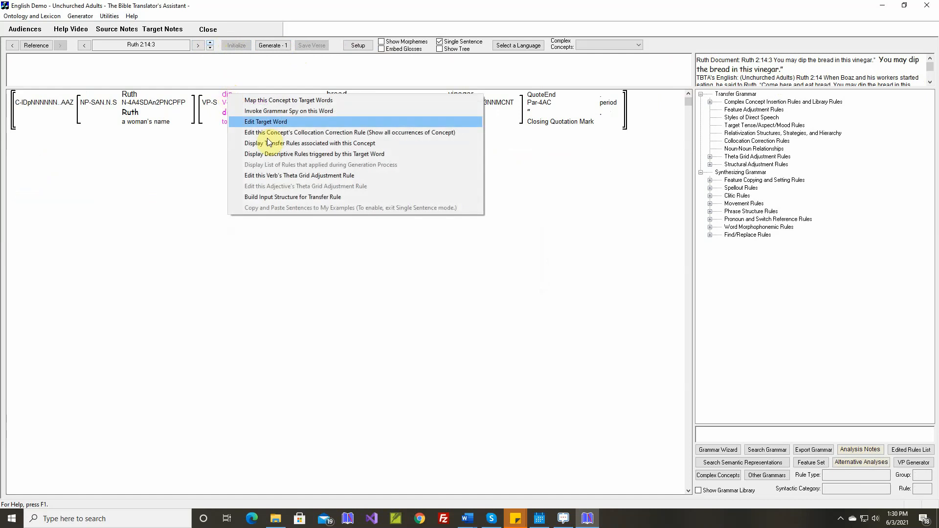
pyautogui.click(270, 176)
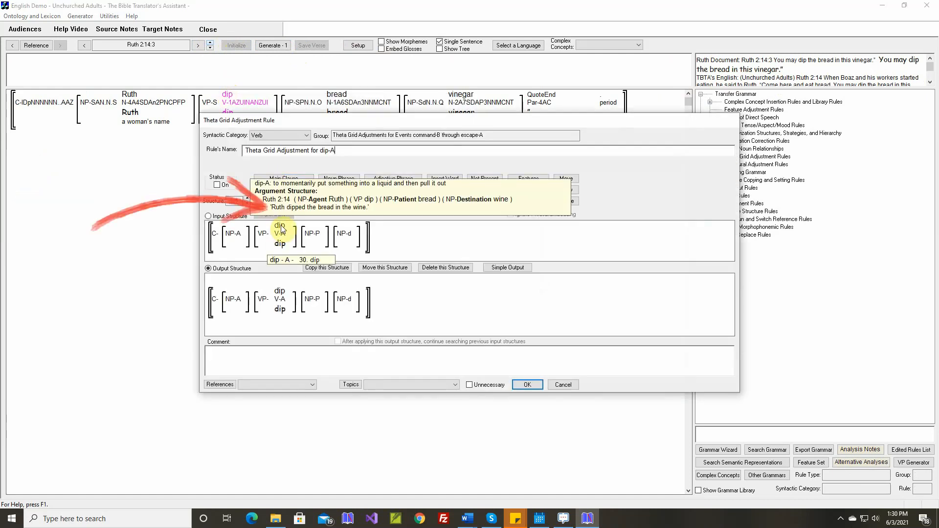
pyautogui.click(508, 268)
pyautogui.click(543, 265)
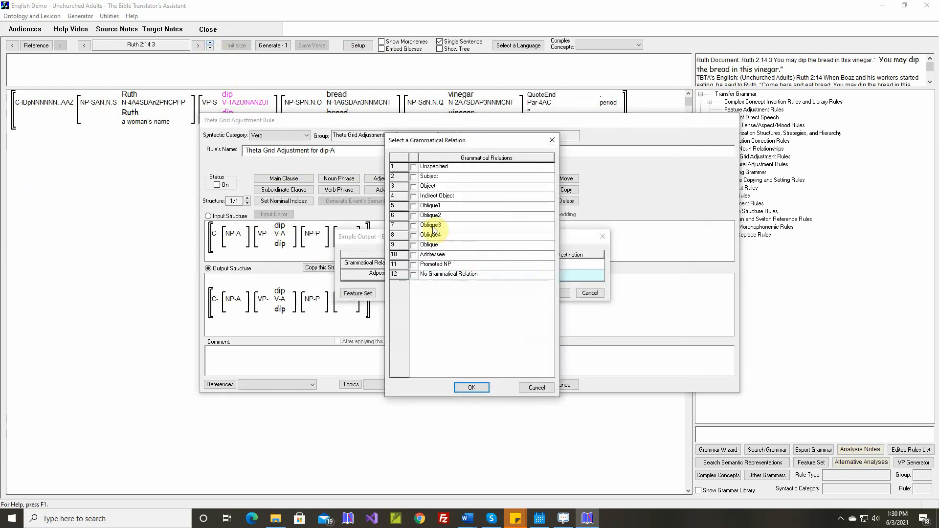
pyautogui.click(471, 388)
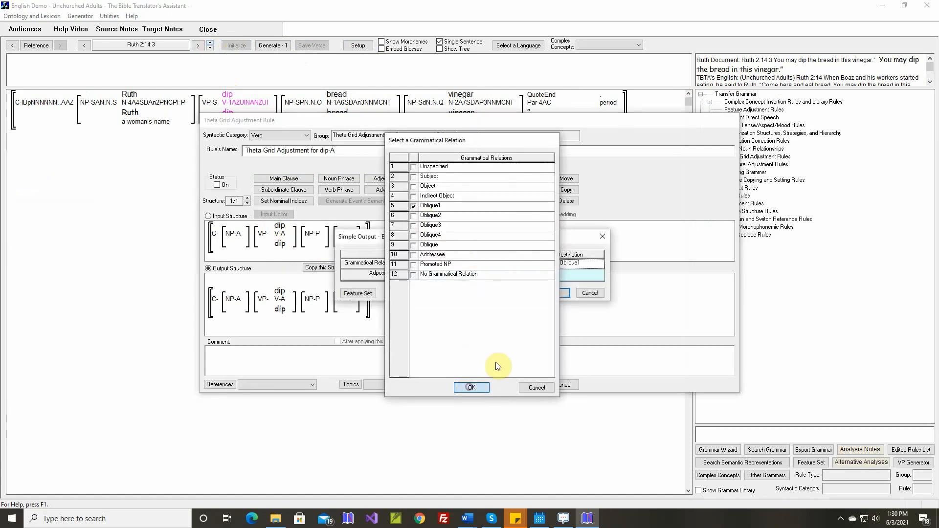
# Set the Destination's adposition to "in" in the dip-A rule's simple output, accept it and turn the rule on.
pyautogui.click(554, 292)
pyautogui.click(523, 274)
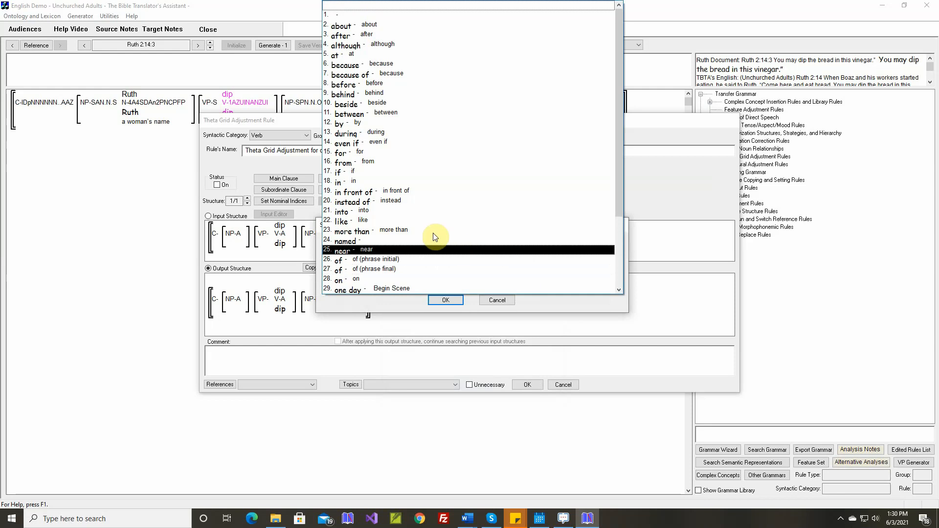
pyautogui.click(395, 185)
pyautogui.click(442, 300)
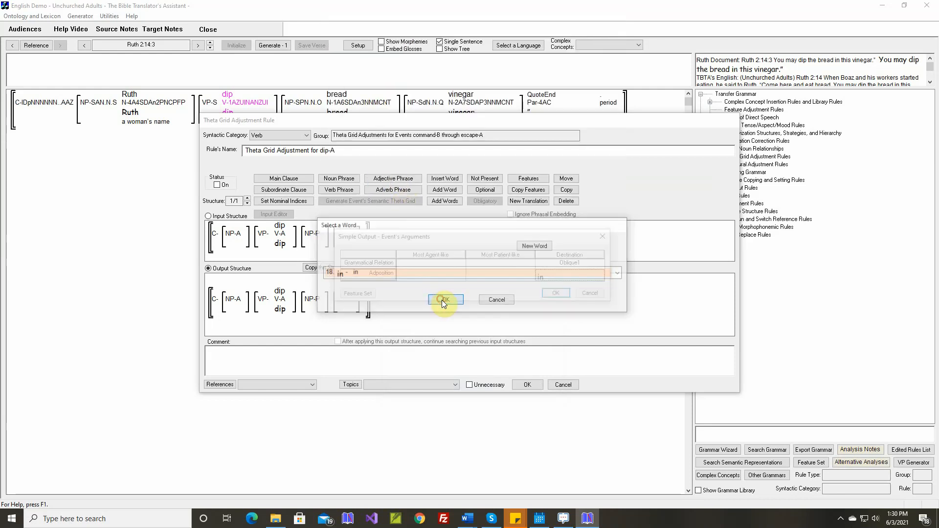
pyautogui.click(547, 292)
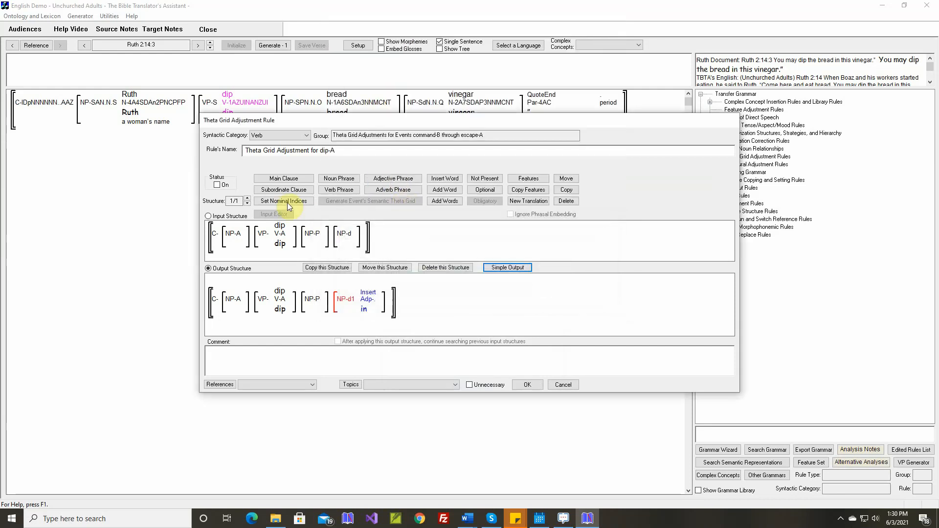
pyautogui.click(226, 185)
# Insert the selected Word document's comment into the dip-A rule, accept the rule and generate Ruth 2:14:3.
pyautogui.rightClick(356, 351)
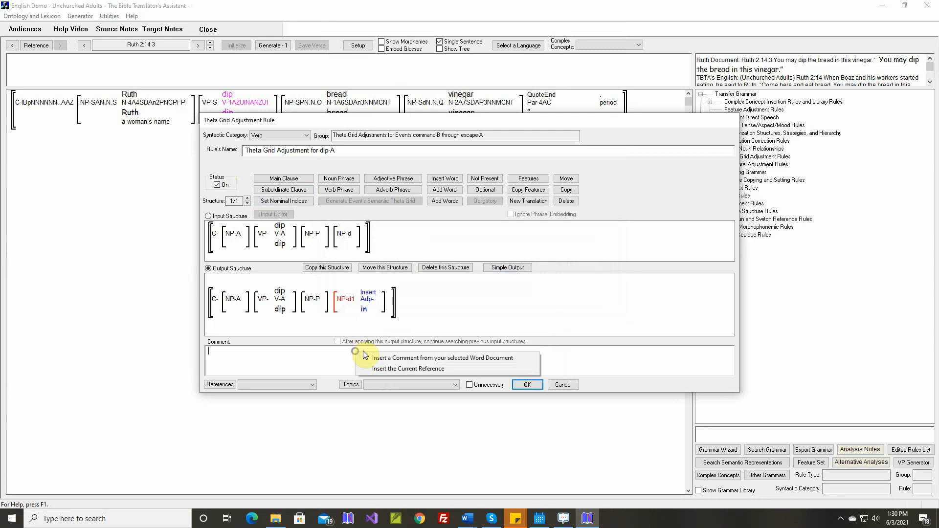
pyautogui.click(372, 357)
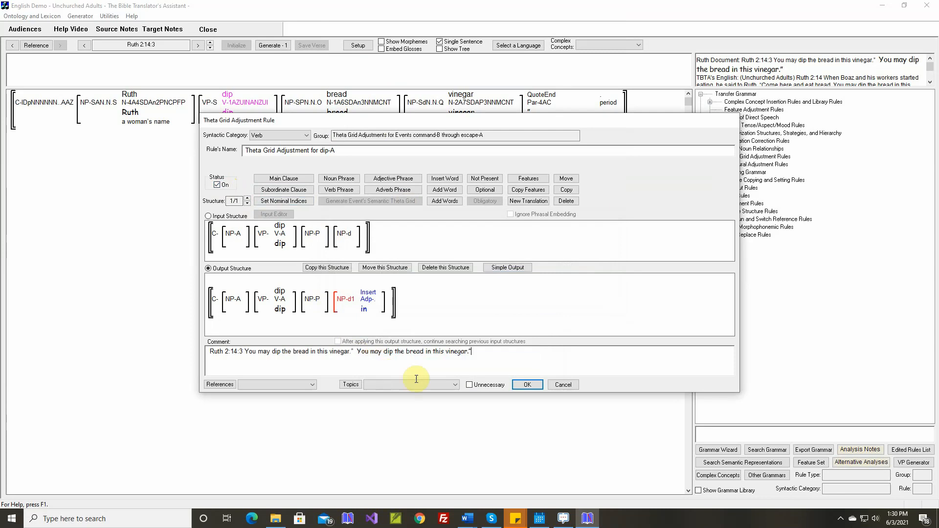
pyautogui.click(526, 384)
pyautogui.click(272, 45)
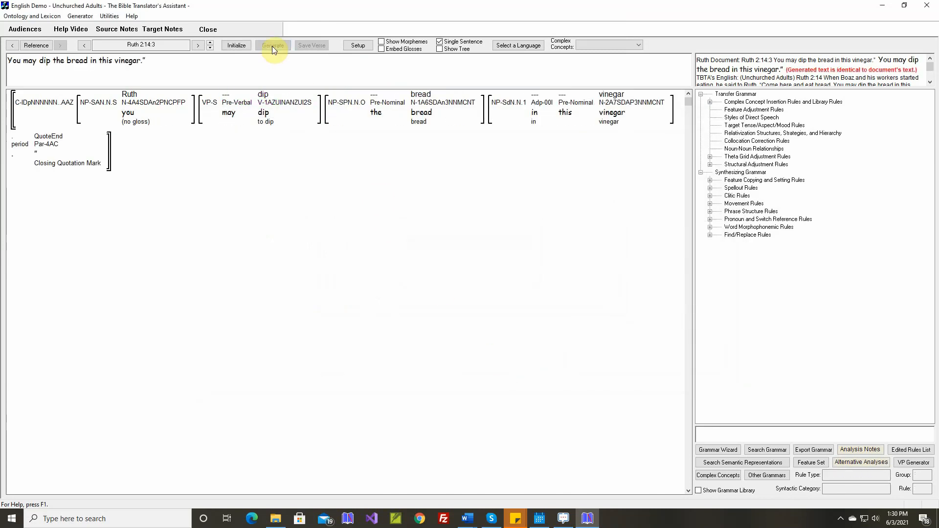
# In Ruth 2:14:4, shorten the sit-down stem to "sit" and add the modifier "down" tagged Post-Verbal Modifier.
pyautogui.click(211, 43)
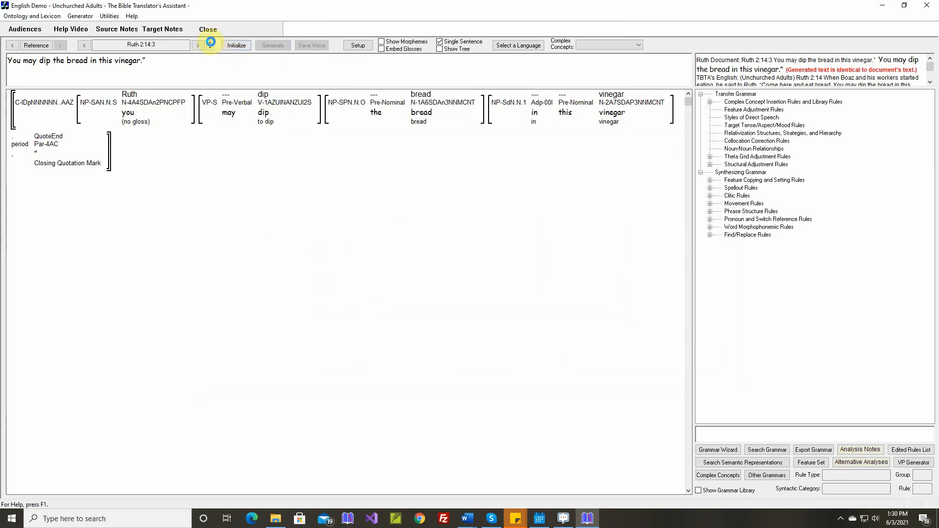
pyautogui.moveTo(262, 98)
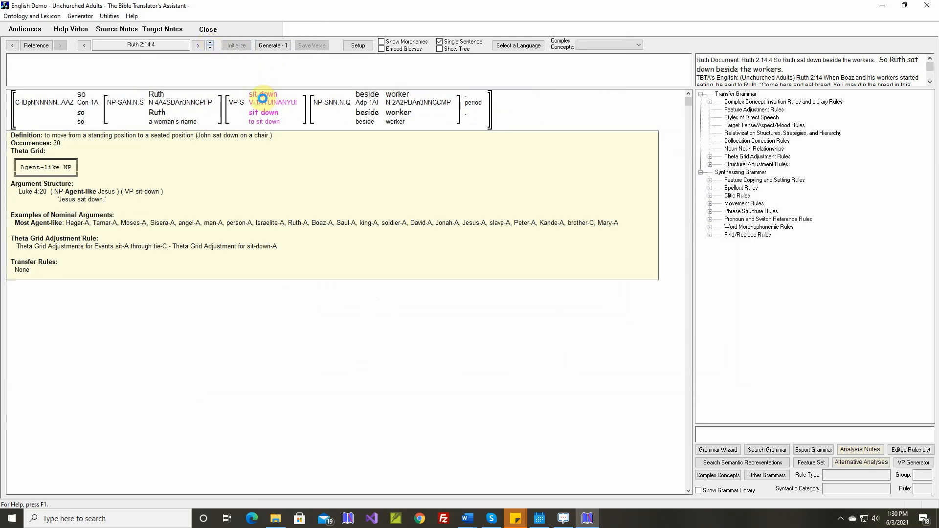
pyautogui.doubleClick(264, 114)
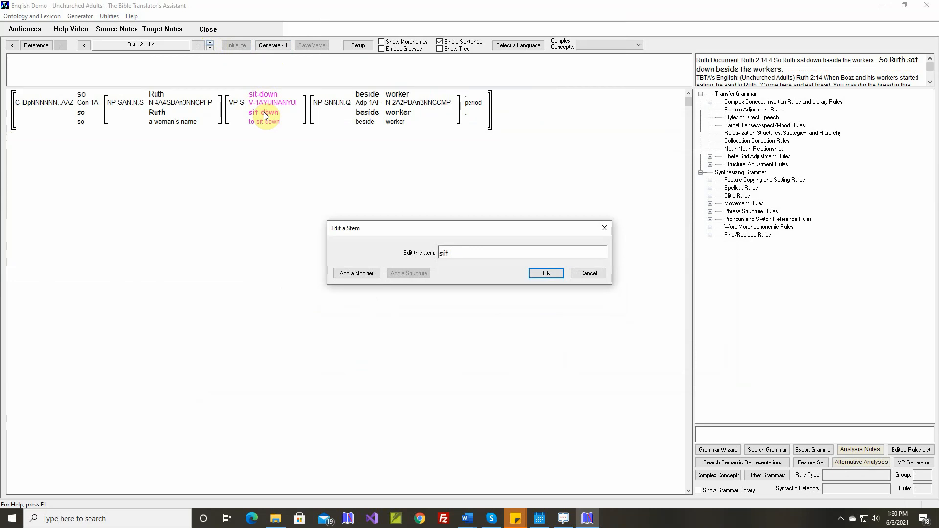
pyautogui.click(347, 274)
pyautogui.write('down')
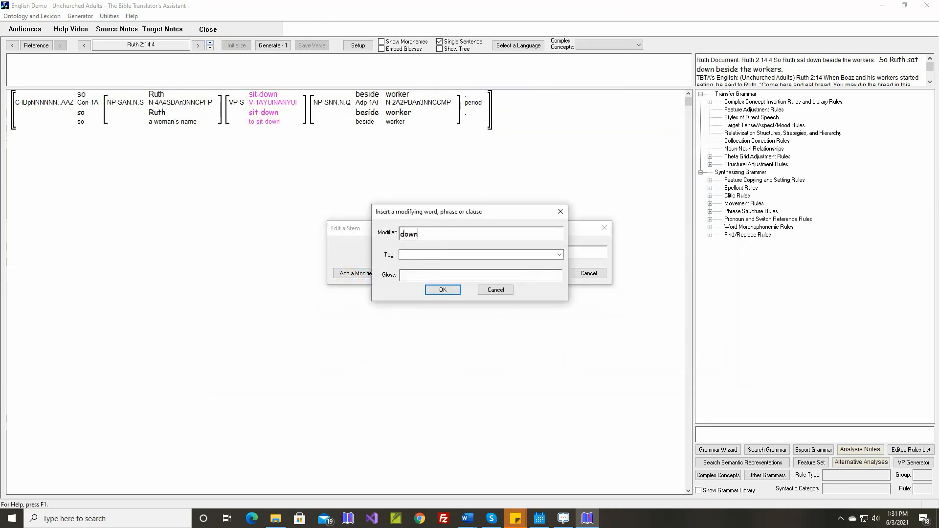
pyautogui.click(559, 255)
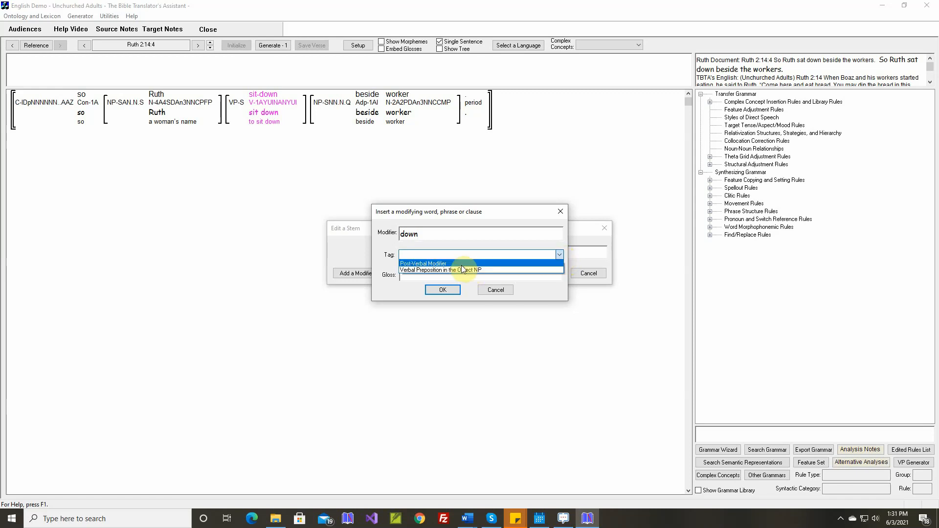
pyautogui.click(458, 263)
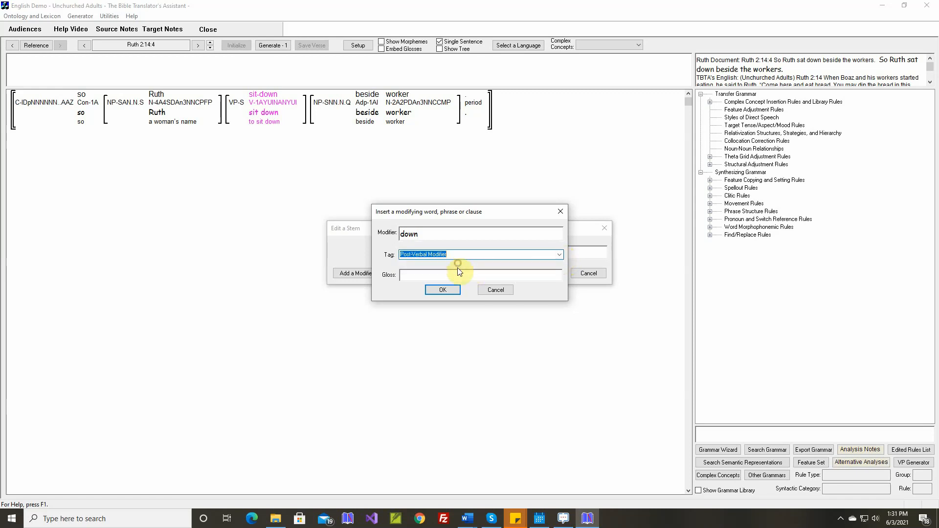
pyautogui.click(442, 290)
pyautogui.click(545, 273)
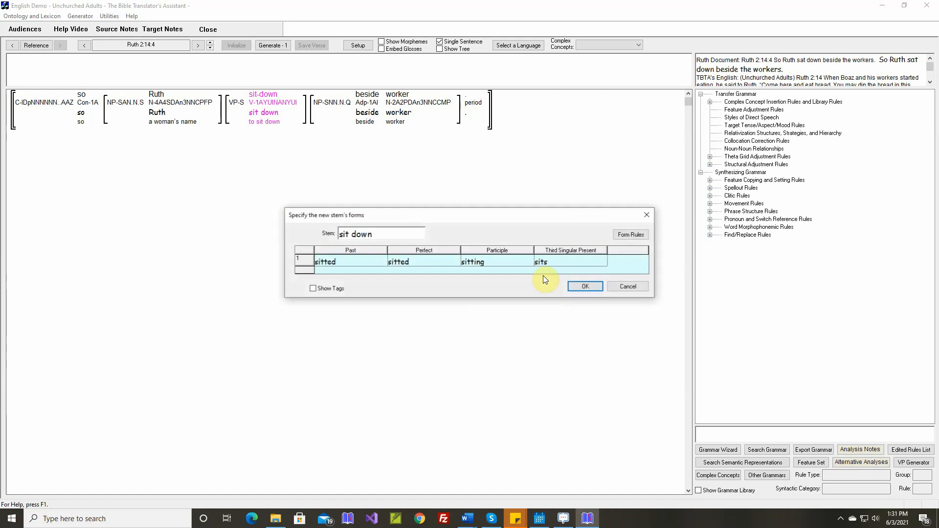
# Set the stem's past form to "sat" and accept the new forms with their gloss and comment.
pyautogui.doubleClick(363, 269)
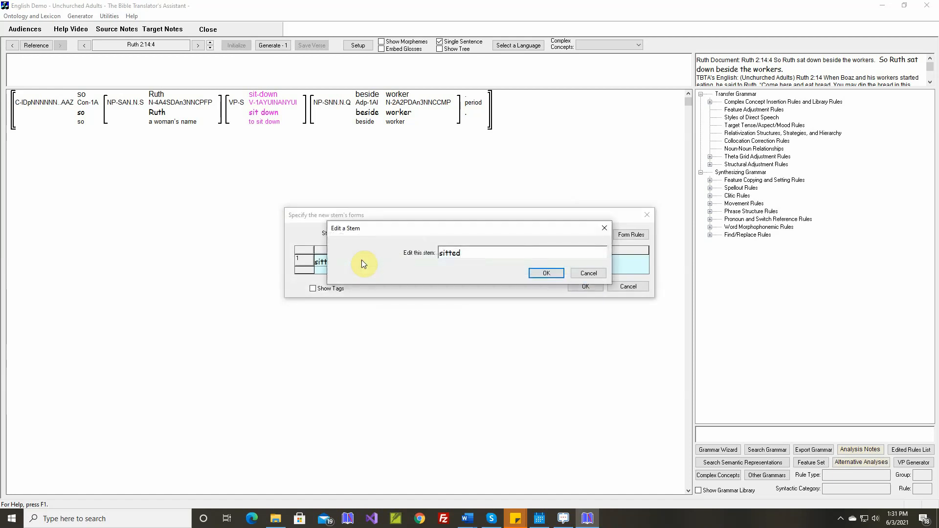
pyautogui.press('BackSpace')
pyautogui.press('BackSpace')
pyautogui.press('BackSpace')
pyautogui.press('BackSpace')
pyautogui.press('BackSpace')
pyautogui.write('at')
pyautogui.press('Return')
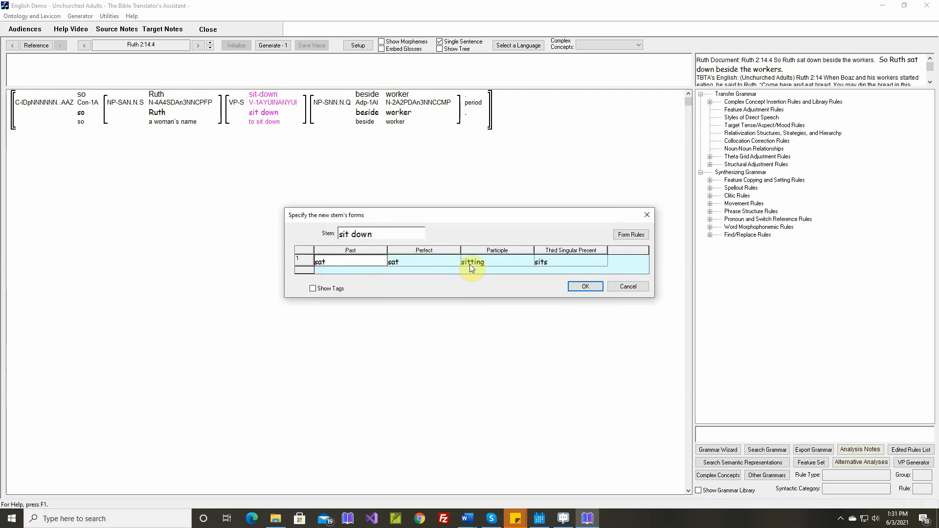
pyautogui.click(582, 287)
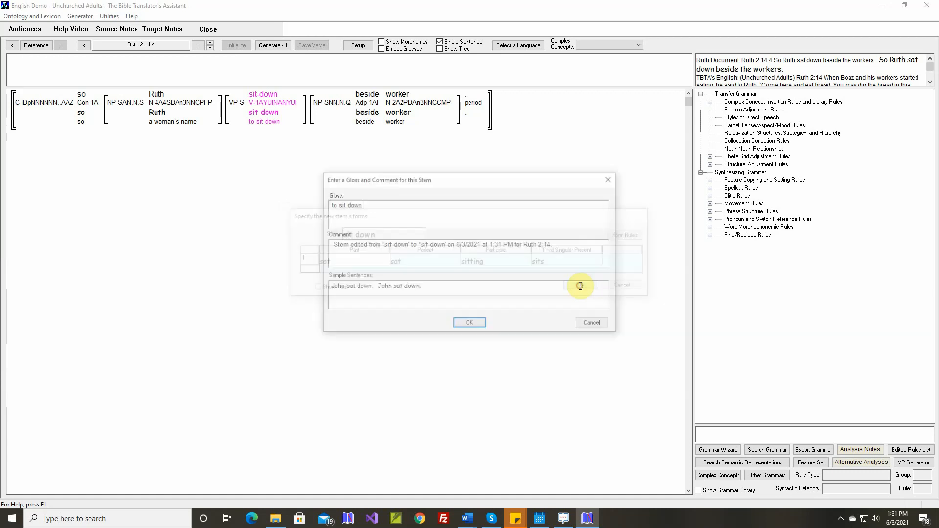
pyautogui.click(478, 324)
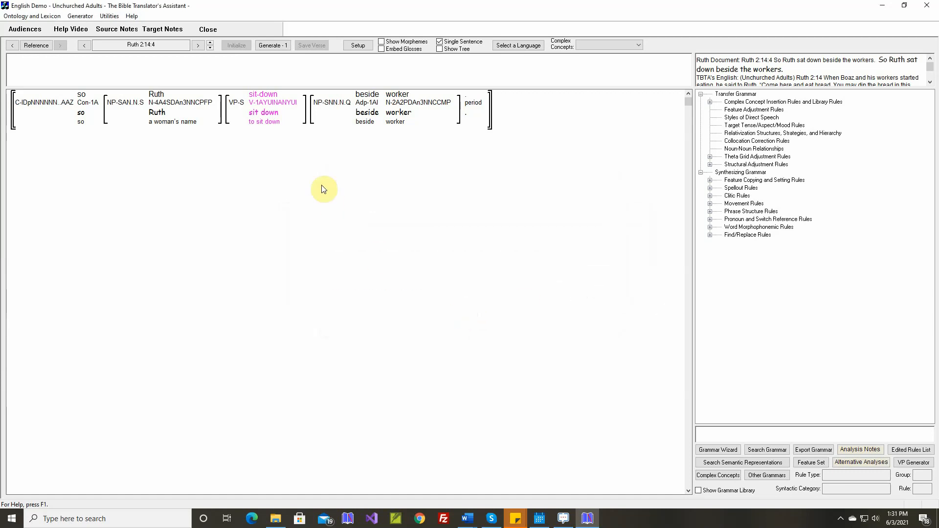
# Turn on the theta grid adjustment rule for sit-down-A and generate Ruth 2:14:4.
pyautogui.rightClick(264, 110)
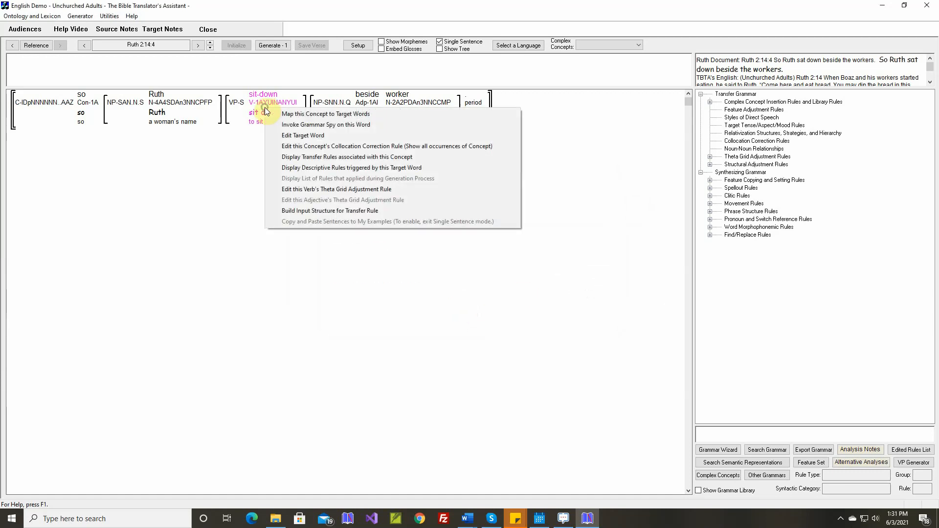
pyautogui.click(306, 189)
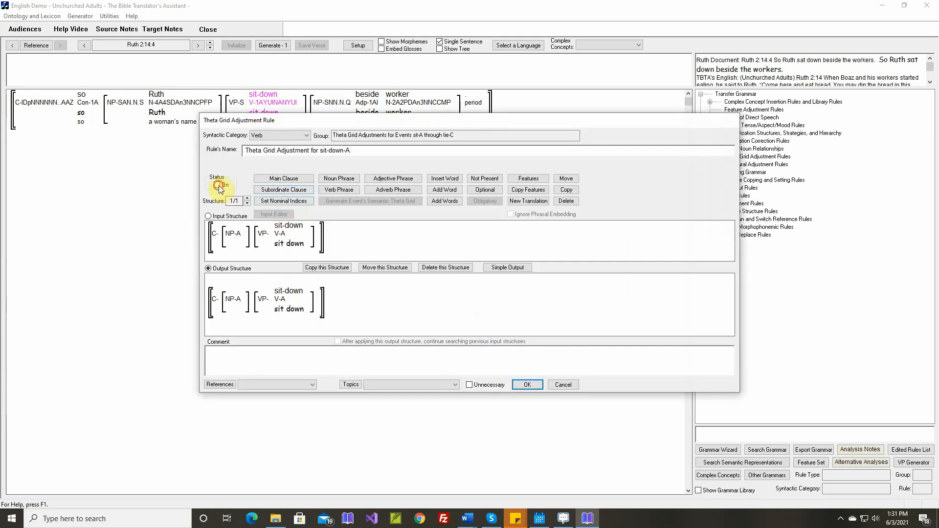
pyautogui.click(527, 384)
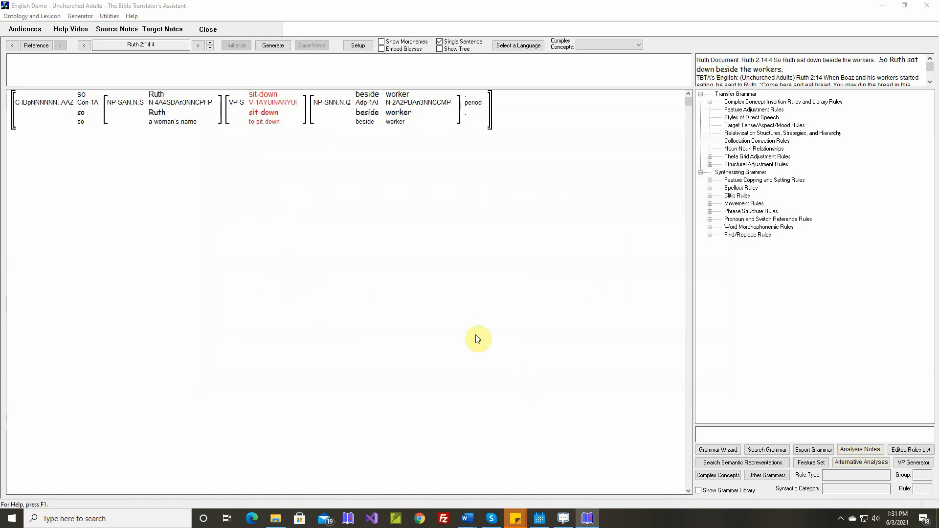
pyautogui.click(278, 45)
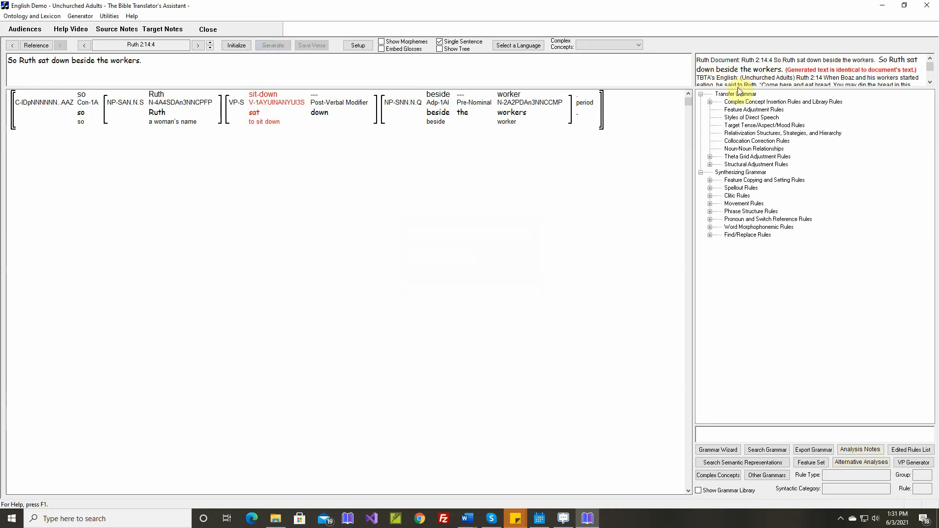
# Advance to Ruth 2:14:5, turn on the theta grid adjustment rule for roast-A and generate the sentence.
pyautogui.click(209, 42)
pyautogui.click(128, 135)
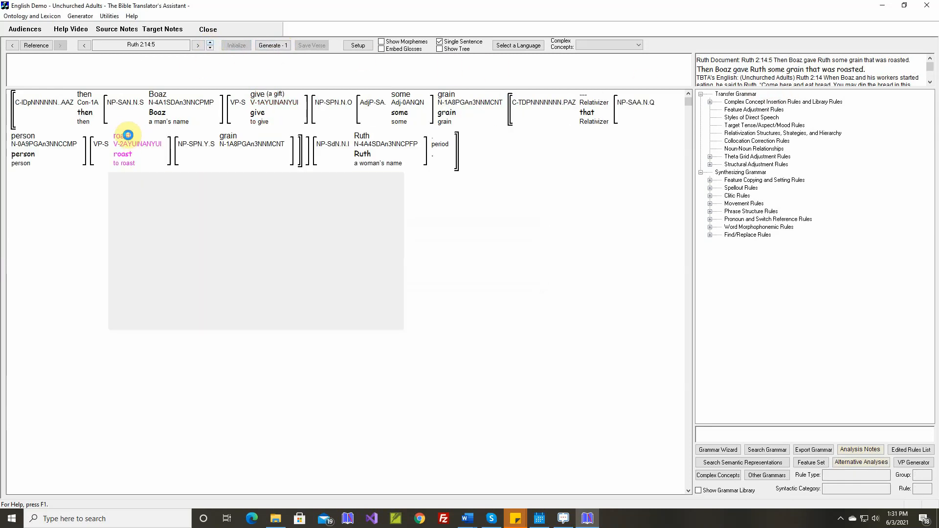
pyautogui.click(153, 221)
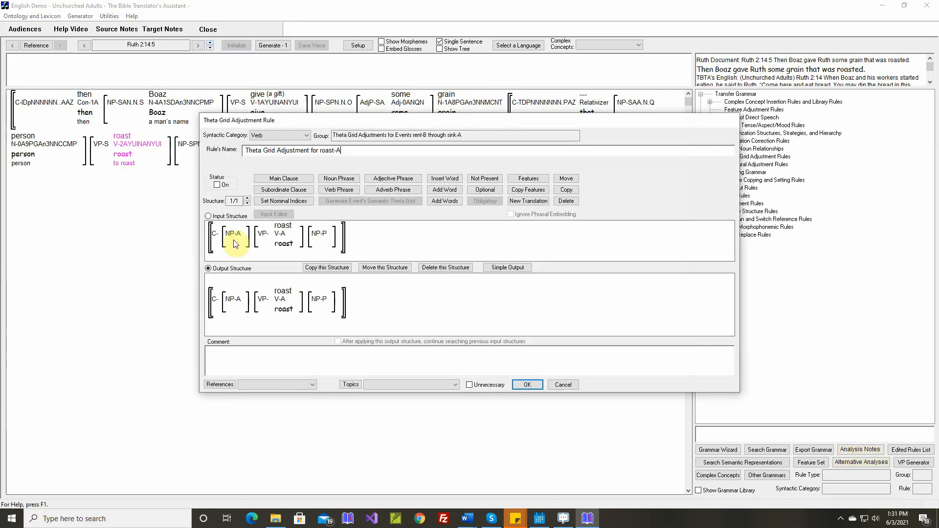
pyautogui.click(525, 385)
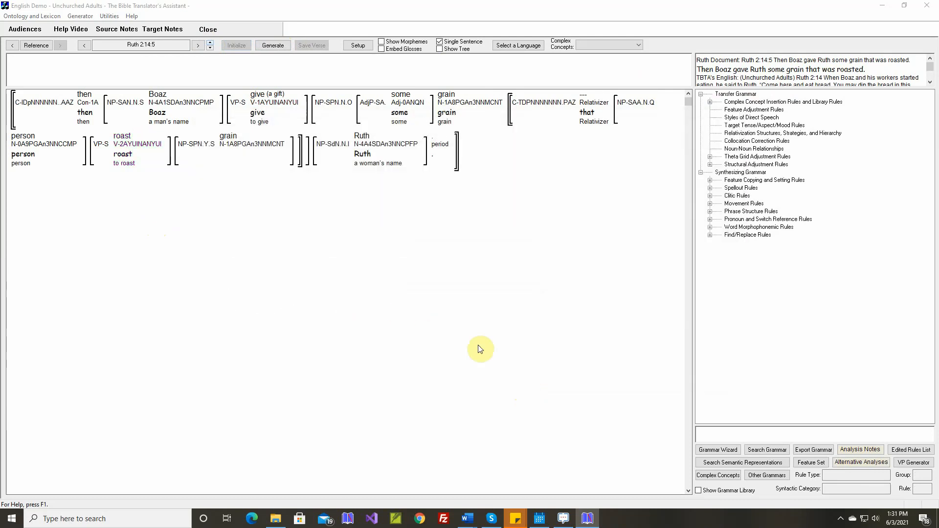
pyautogui.click(278, 44)
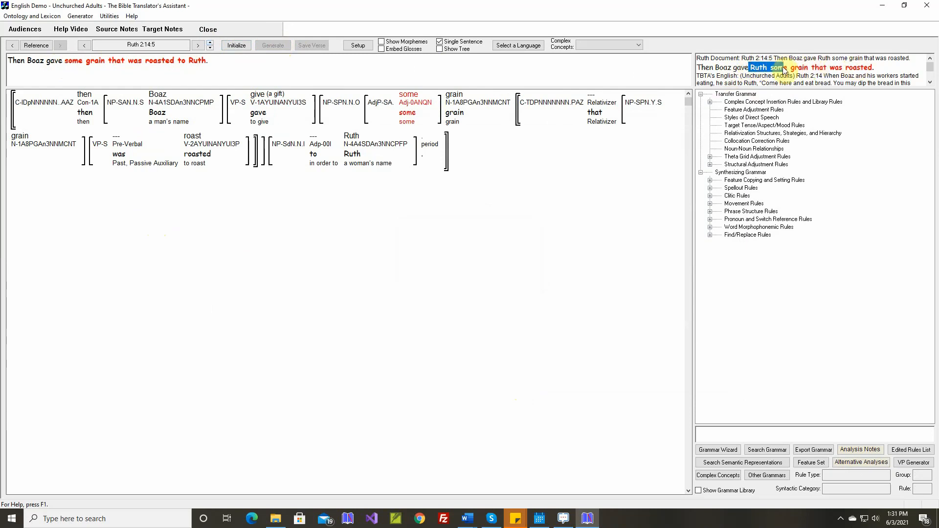
# Create a new structural adjustment rule in the Noun Phrase Issues group with the semantic category Noun Phrases.
pyautogui.moveTo(548, 115)
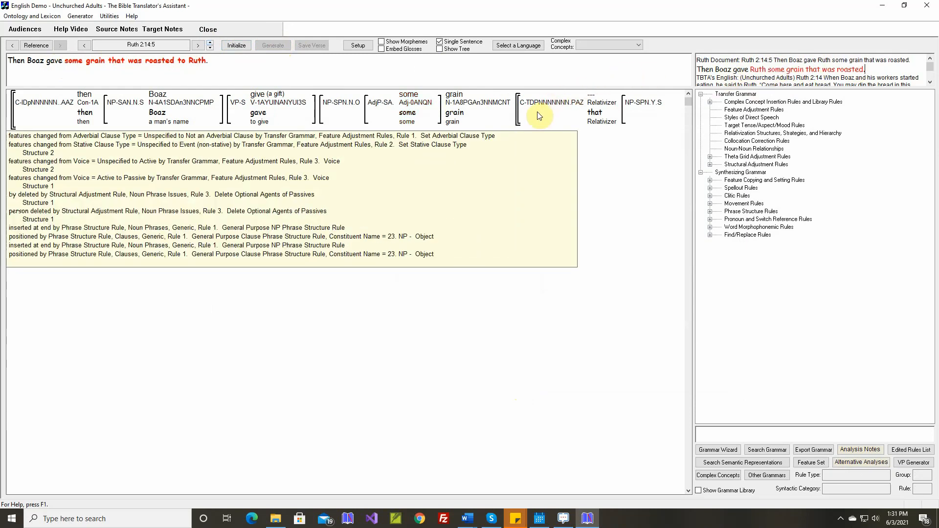
pyautogui.moveTo(358, 107)
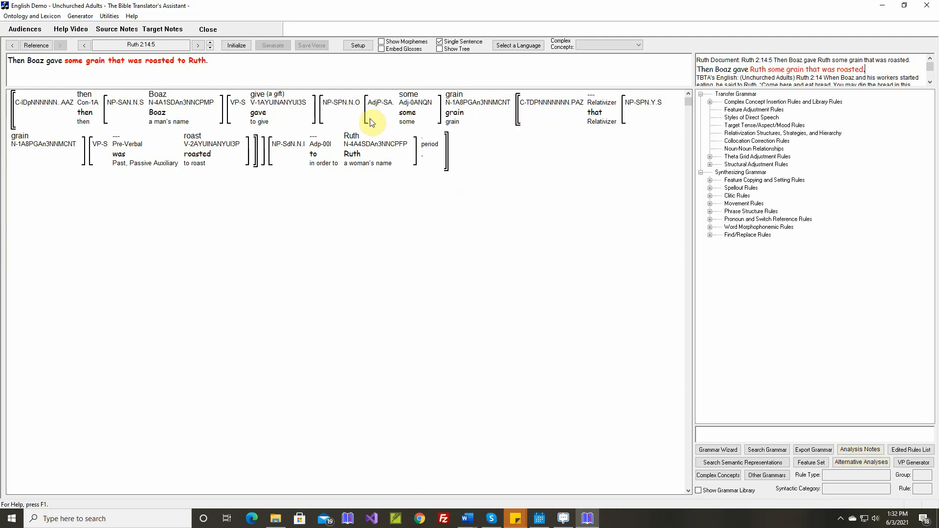
pyautogui.moveTo(386, 153)
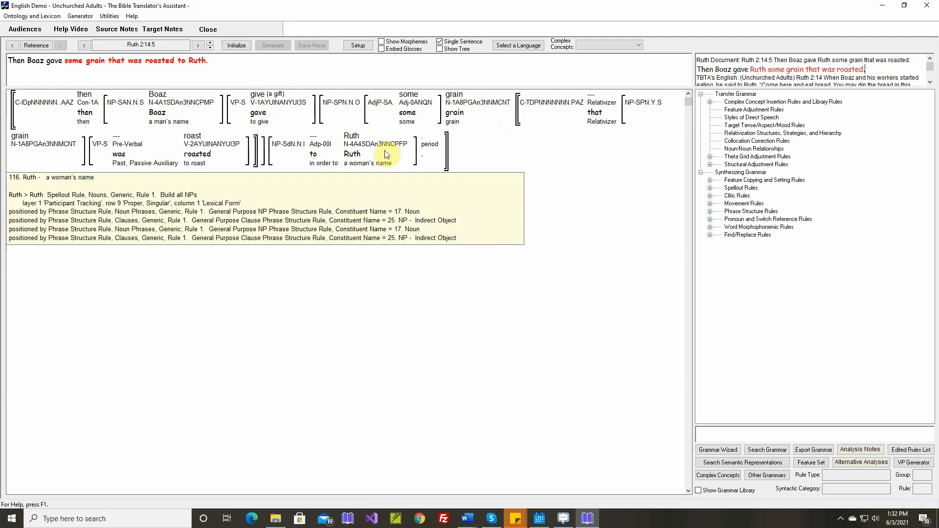
pyautogui.moveTo(306, 147)
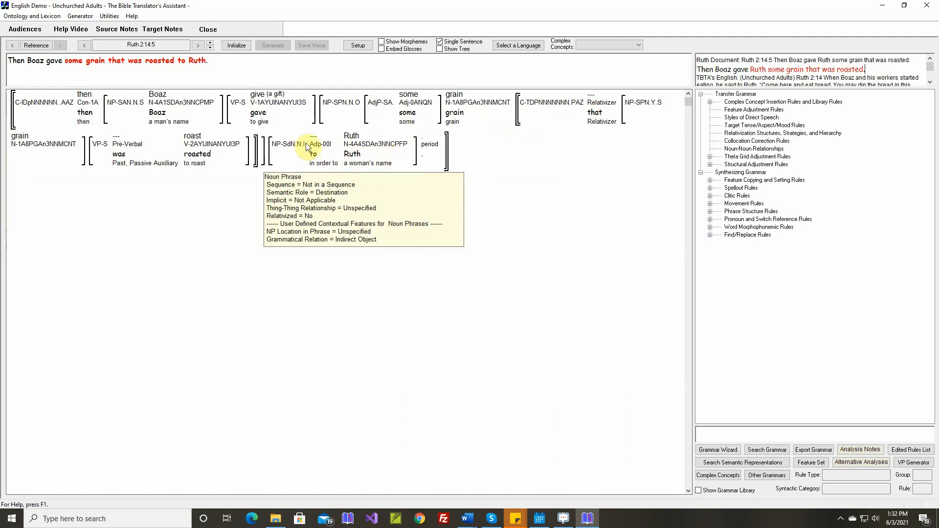
pyautogui.click(711, 165)
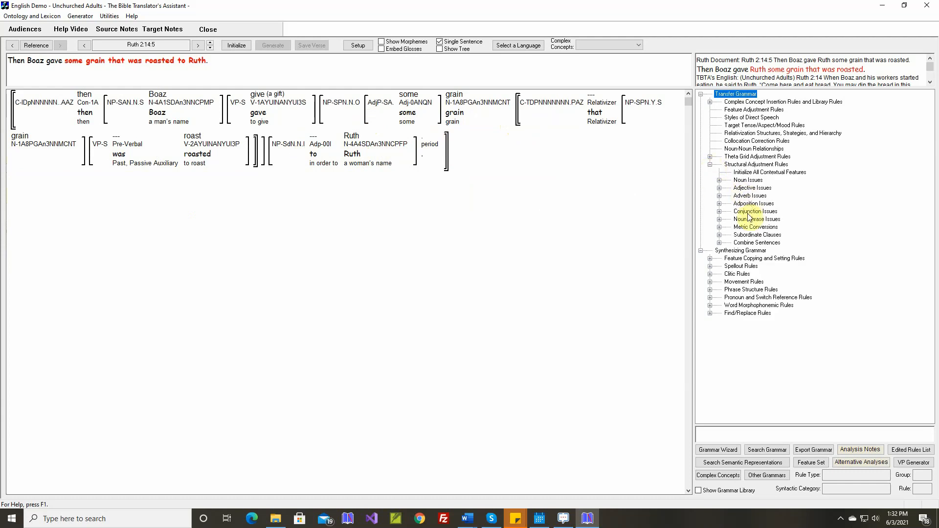
pyautogui.click(719, 219)
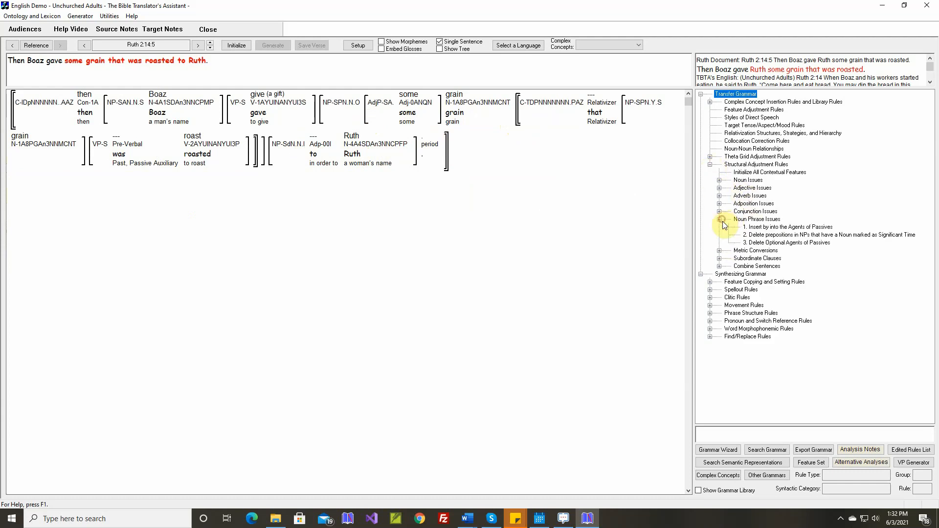
pyautogui.doubleClick(757, 220)
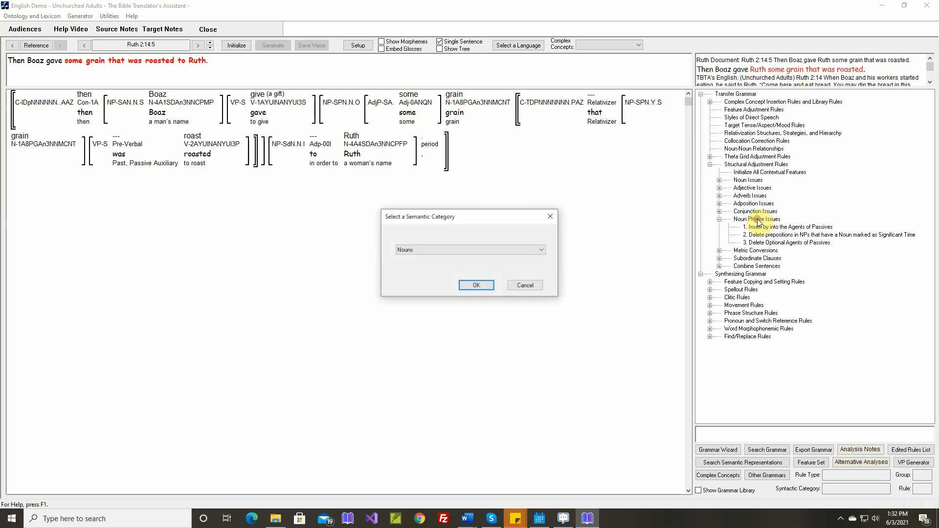
pyautogui.click(467, 249)
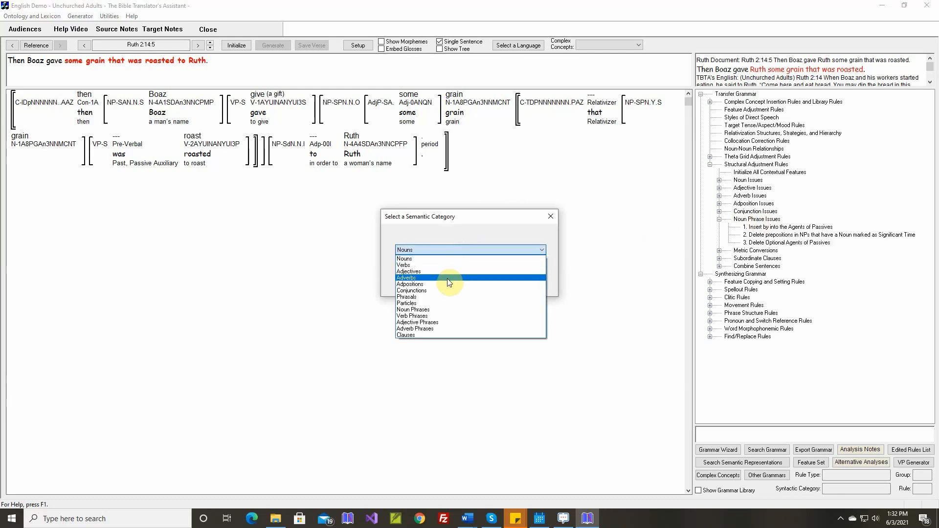
pyautogui.click(440, 311)
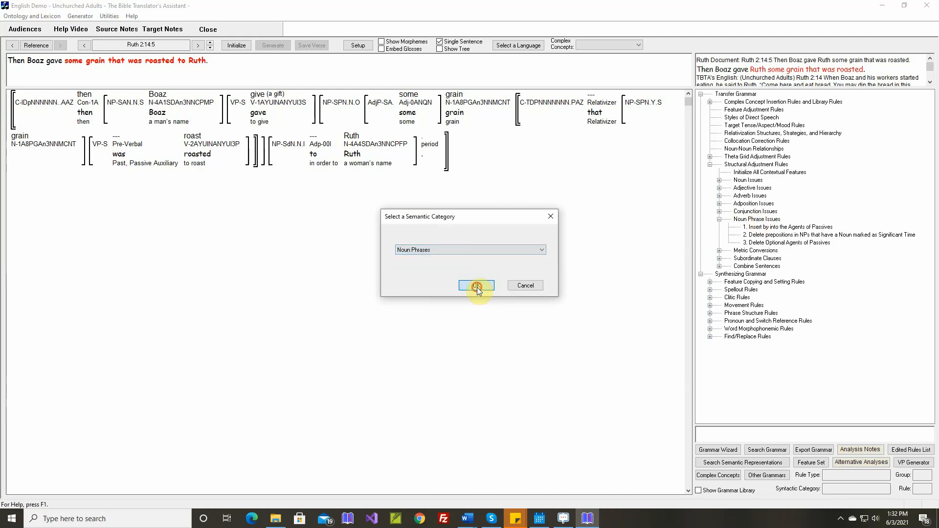
pyautogui.click(476, 287)
# Name the rule "If the Object NP includes a Relative Clause and the Indirect Object doesn't have a Relative Clause, then front the Indirect Object".
pyautogui.write('If the ')
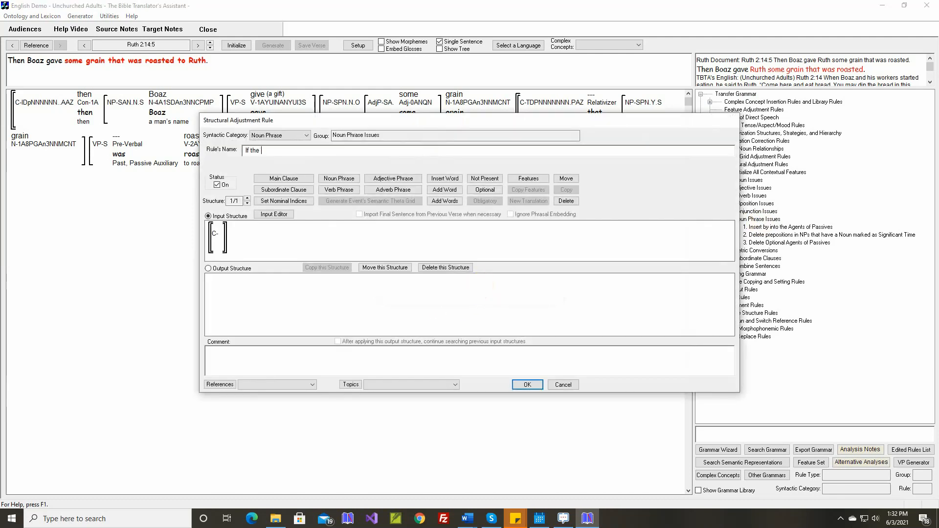
pyautogui.write('Object NP includes a Relative Clause and the')
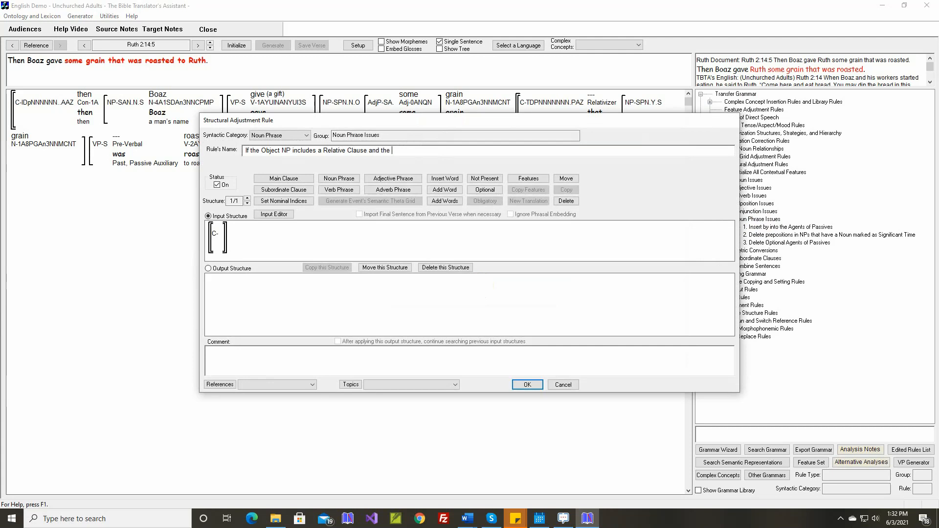
pyautogui.write(' Indirect Object dow')
pyautogui.write("n't have a Relative Clause, t")
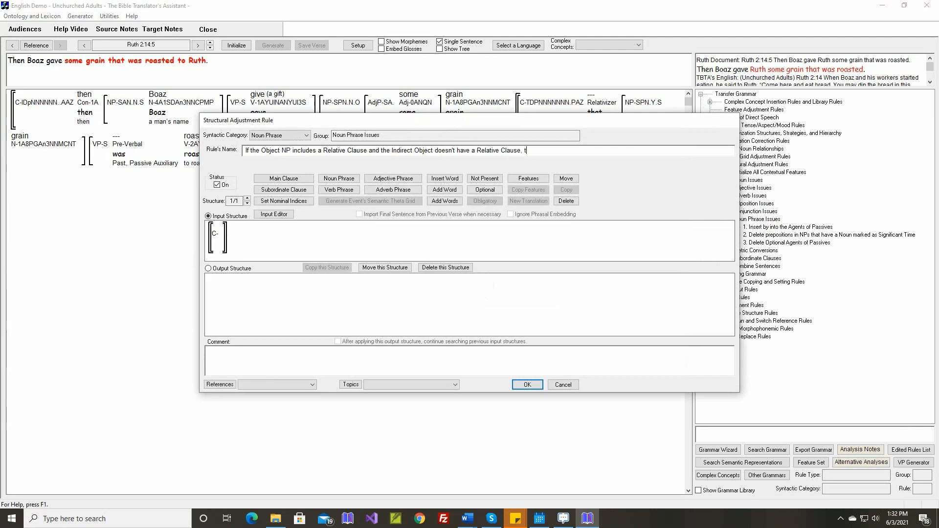
pyautogui.write('hen front the Indirect Object')
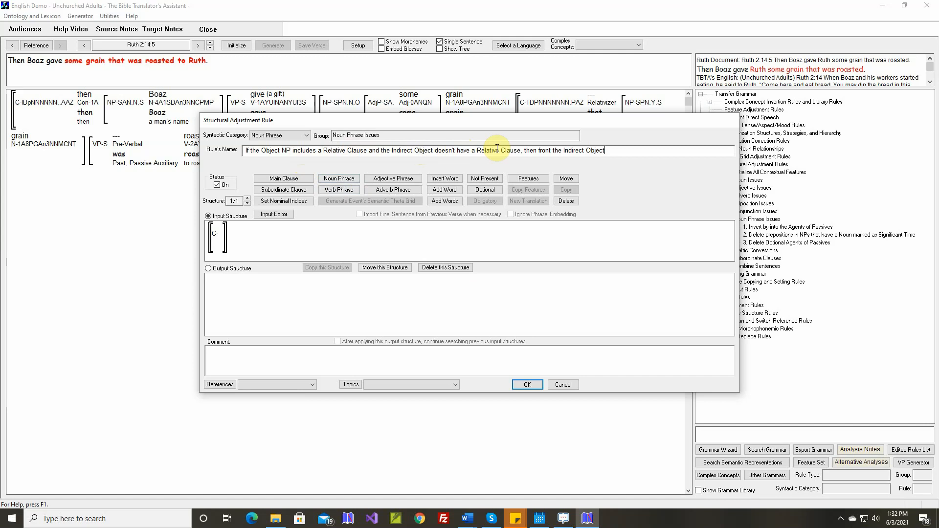
# Add two noun phrases to the input structure's clause and embed a subordinate clause in the first one.
pyautogui.click(332, 181)
pyautogui.click(228, 231)
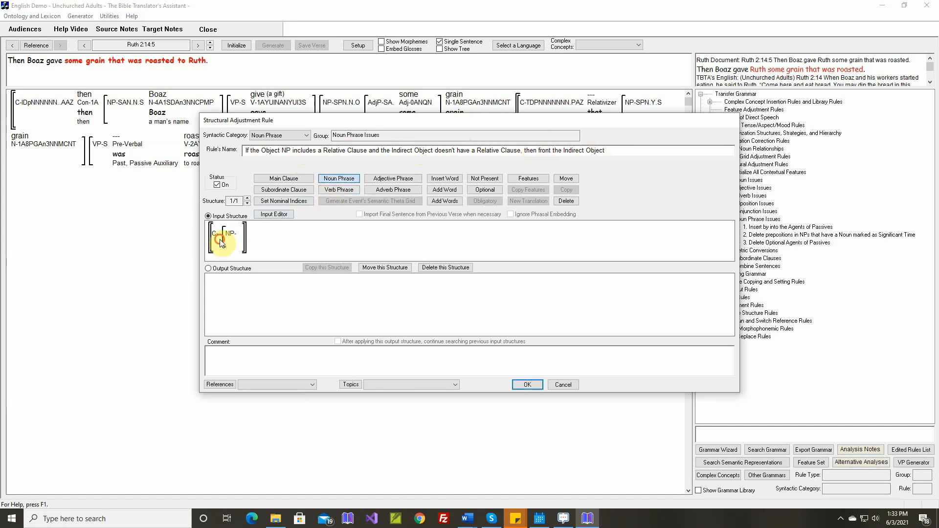
pyautogui.click(262, 240)
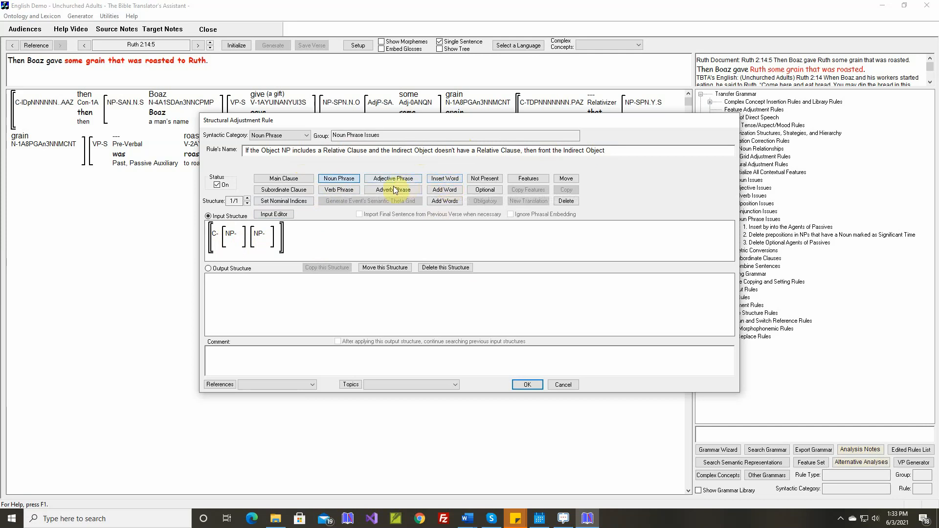
pyautogui.click(288, 194)
pyautogui.click(247, 231)
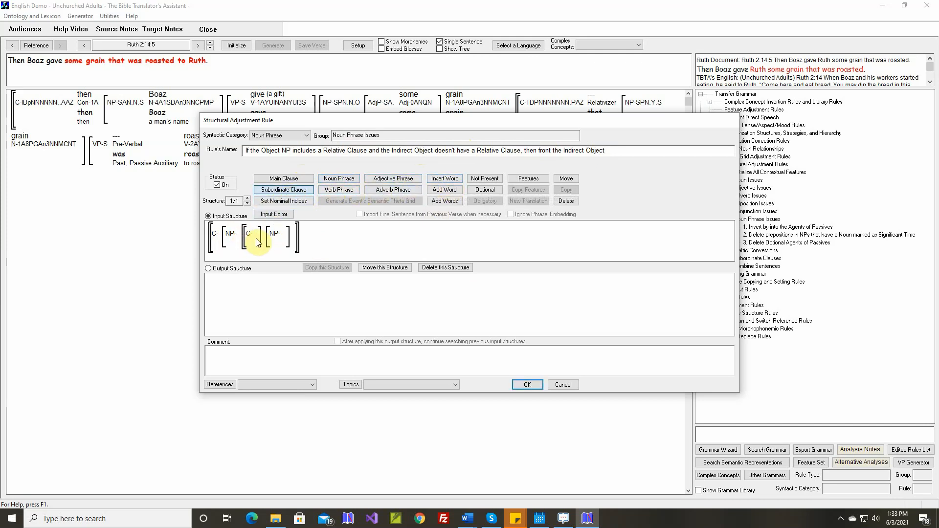
# Set the grammatical relation of the input's first noun phrase to Object and of the second to Indirect Object.
pyautogui.click(520, 182)
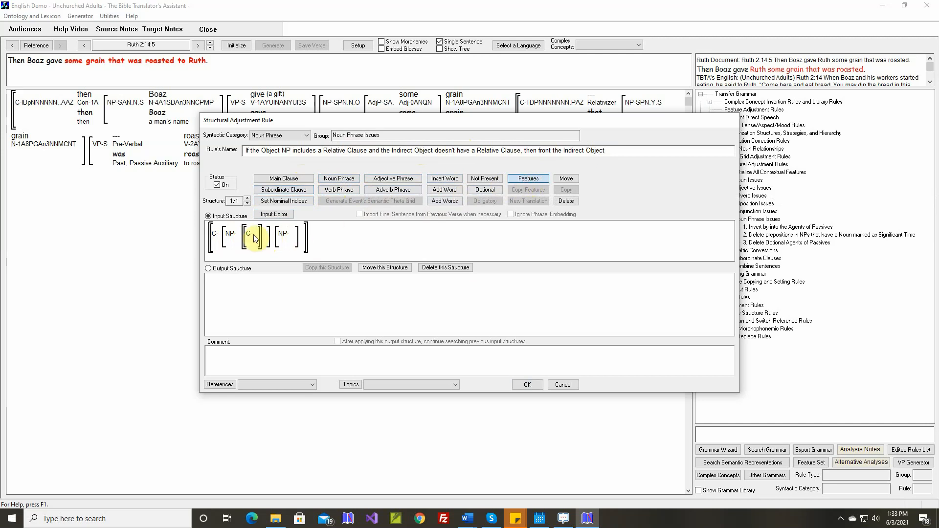
pyautogui.click(230, 234)
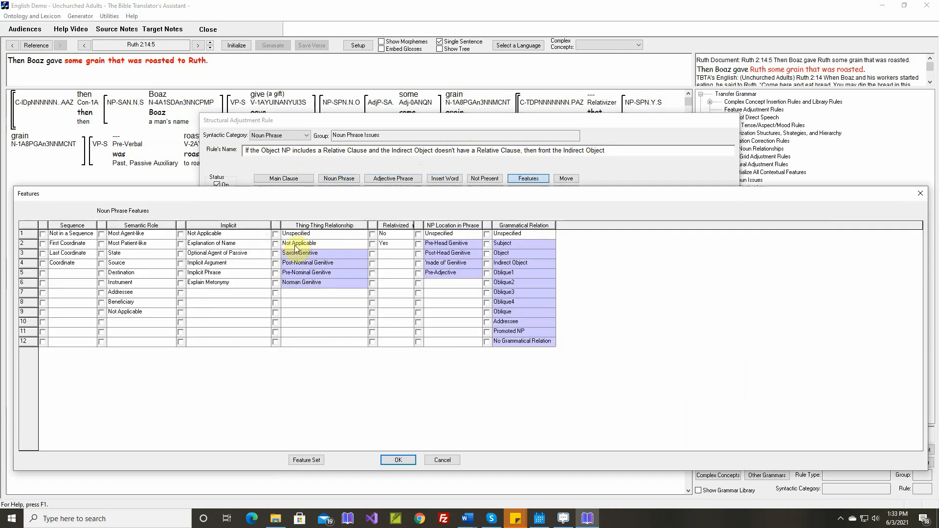
pyautogui.click(486, 254)
pyautogui.click(398, 460)
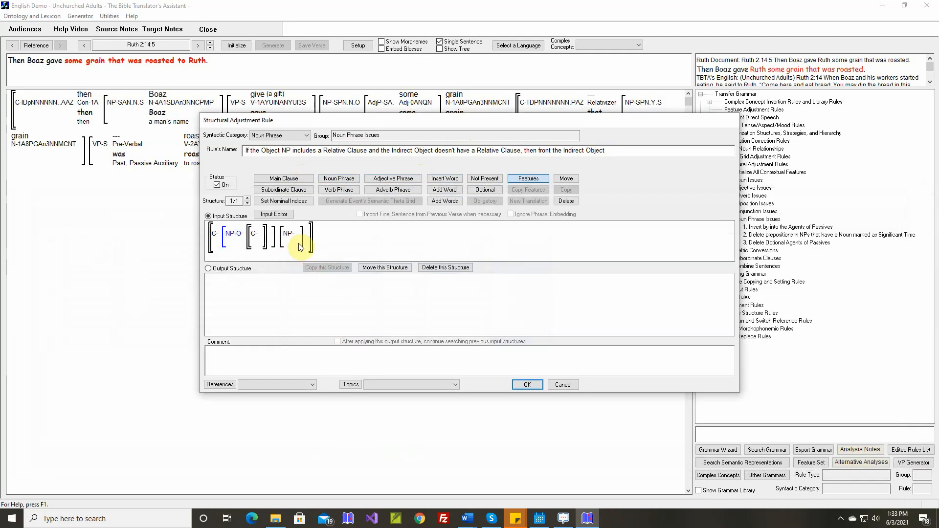
pyautogui.click(298, 242)
pyautogui.click(486, 263)
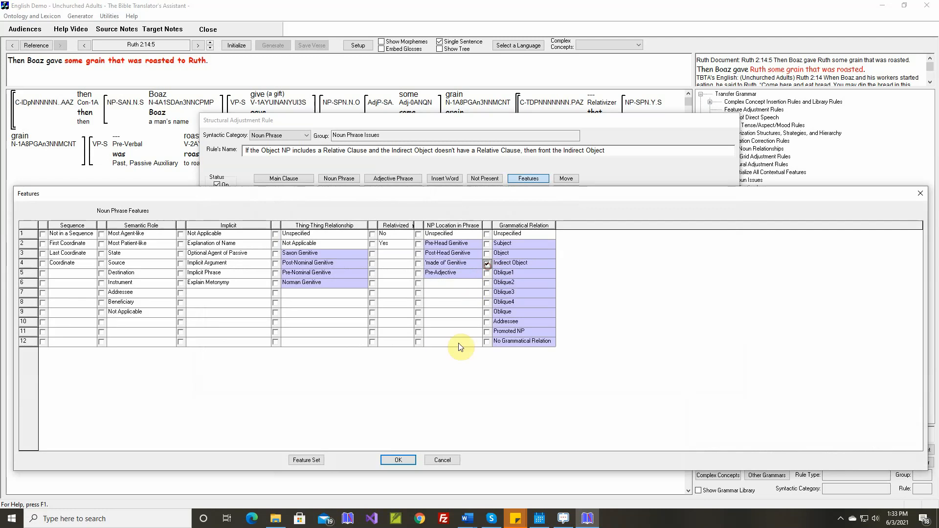
pyautogui.click(398, 459)
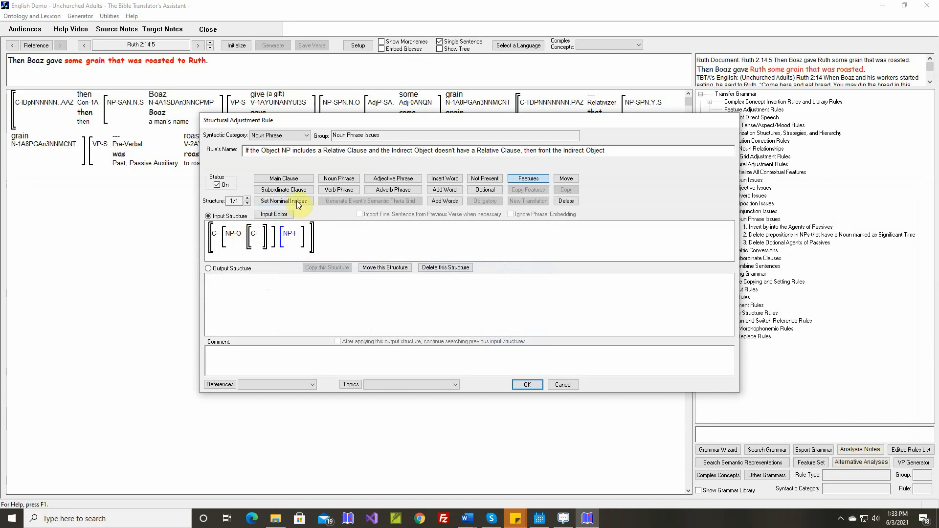
# Embed a subordinate clause in the input's indirect object noun phrase and mark it as not present.
pyautogui.click(286, 189)
pyautogui.click(299, 238)
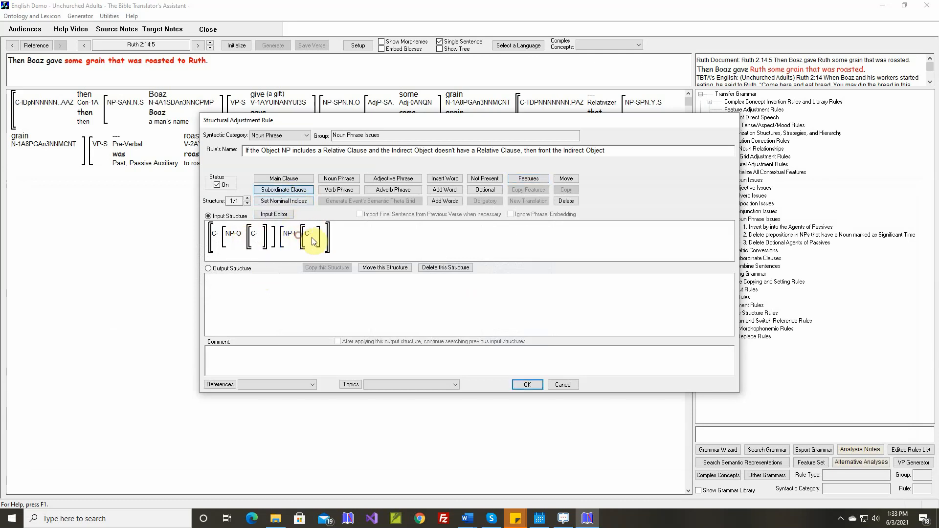
pyautogui.click(484, 179)
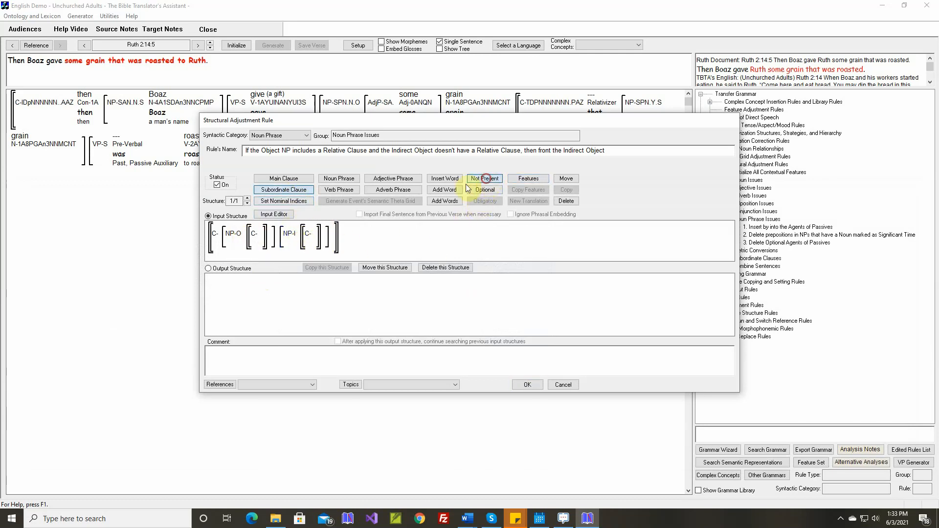
pyautogui.click(307, 236)
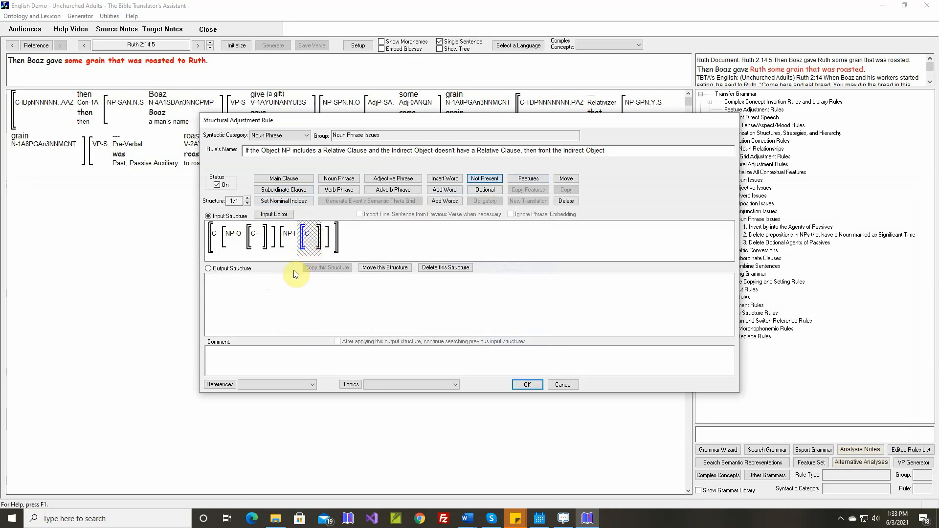
# Create the output structure and, from its indirect object's features, open the Noun Phrases Grammatical Relation feature for editing.
pyautogui.click(230, 269)
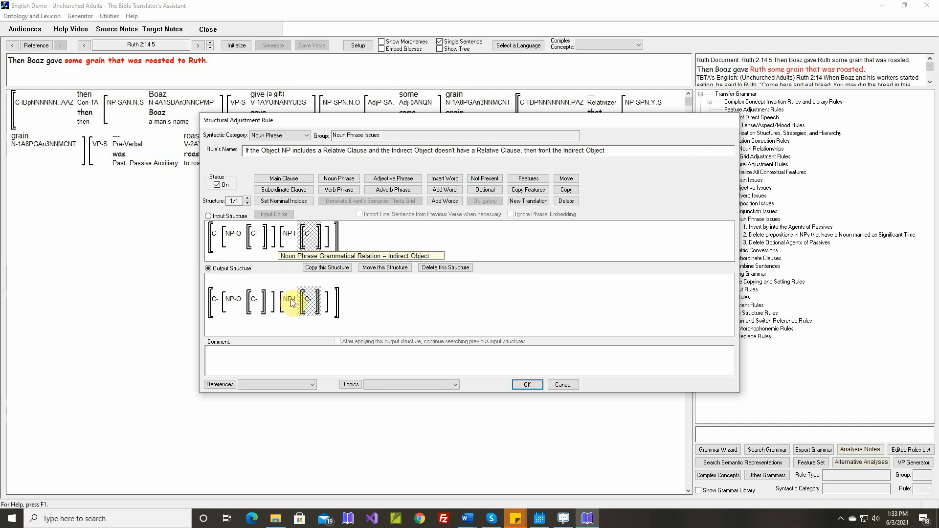
pyautogui.click(528, 178)
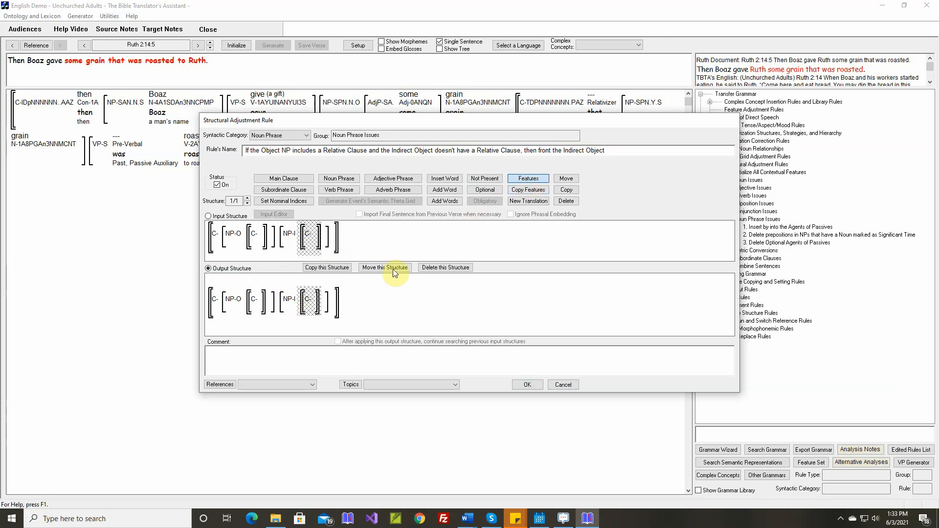
pyautogui.click(290, 300)
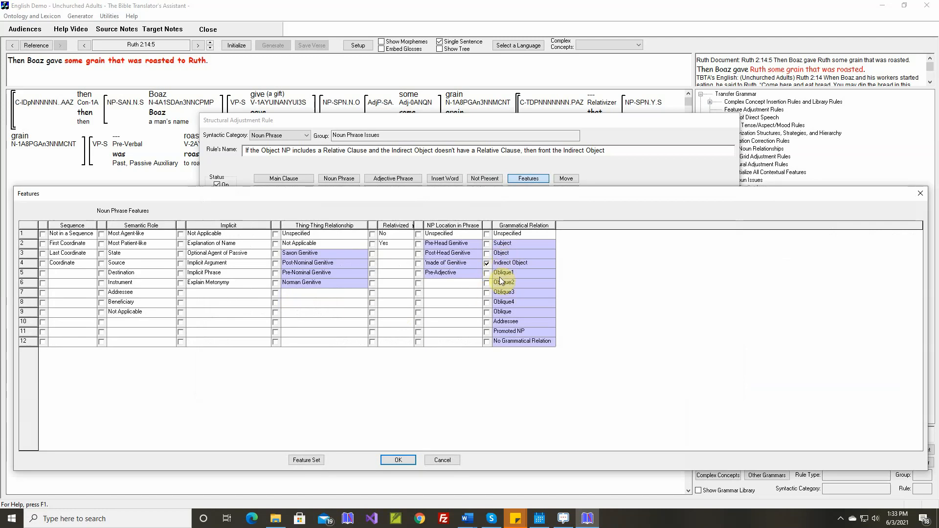
pyautogui.click(318, 460)
pyautogui.click(359, 224)
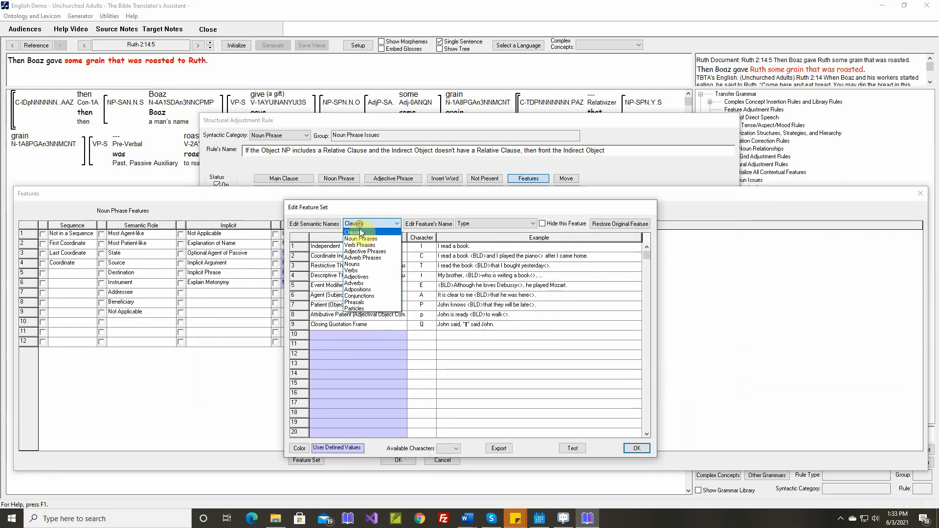
pyautogui.click(361, 239)
pyautogui.click(469, 224)
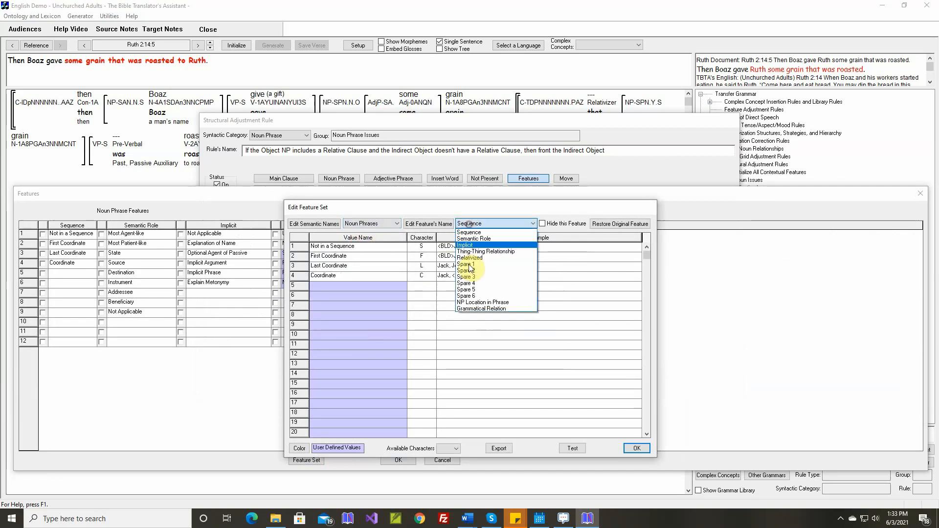
pyautogui.click(472, 308)
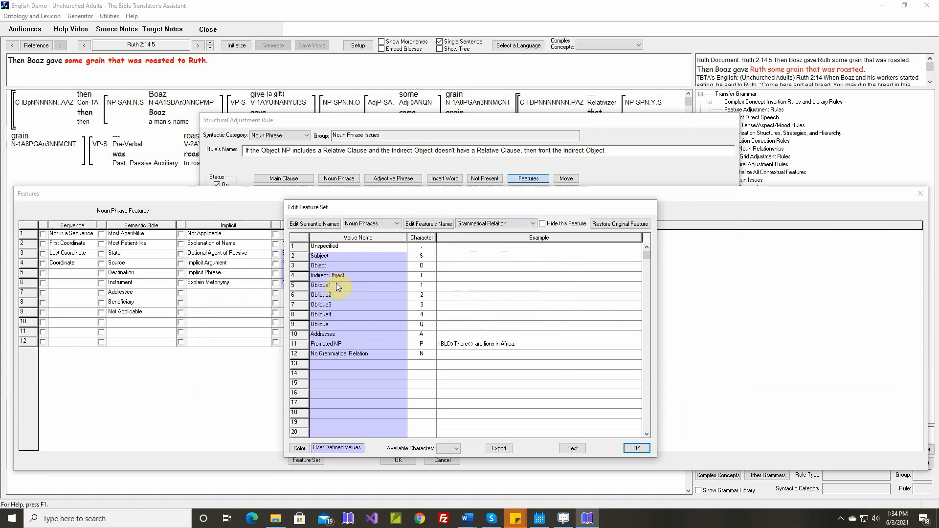
# Insert the value Fronted Indirect Object before Oblique1, with character F and the example "Boaz gave <BLD>Ruth<> some grain that was roasted.".
pyautogui.click(338, 285)
pyautogui.press('Insert')
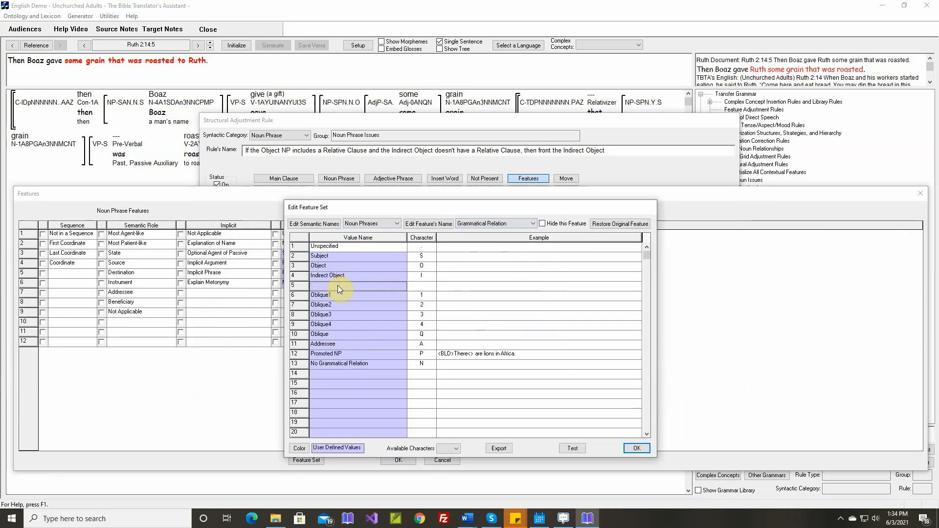
pyautogui.write('Fronted Indirect Object')
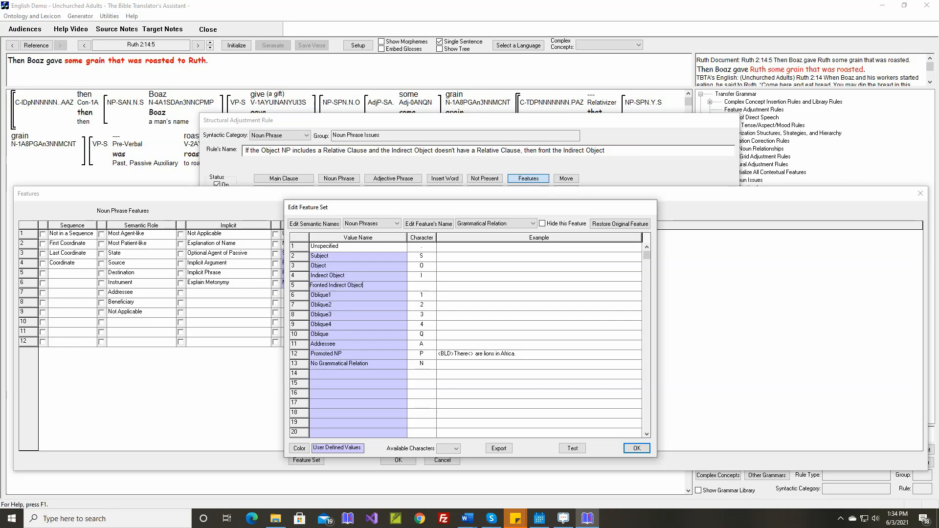
pyautogui.click(340, 289)
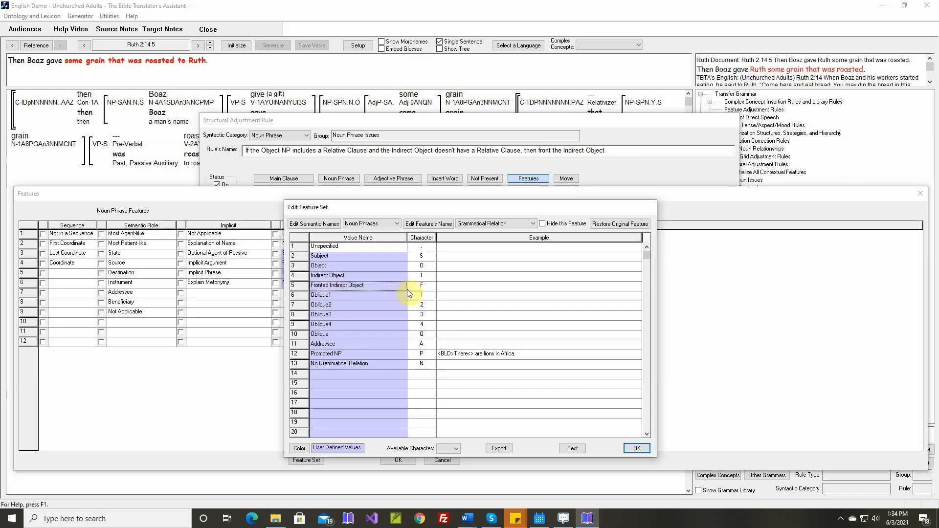
pyautogui.click(452, 288)
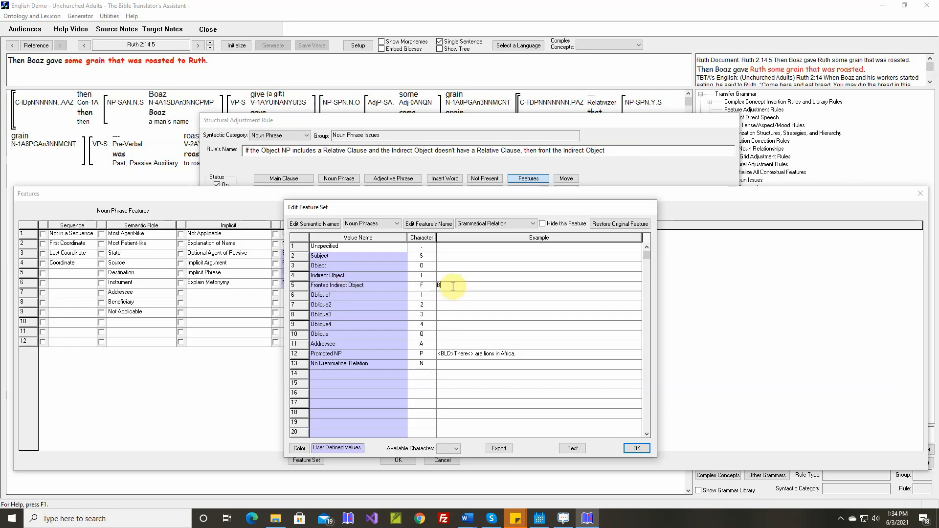
pyautogui.write('Boaz gave <BLD>Ruth<> some grain that was roasted.')
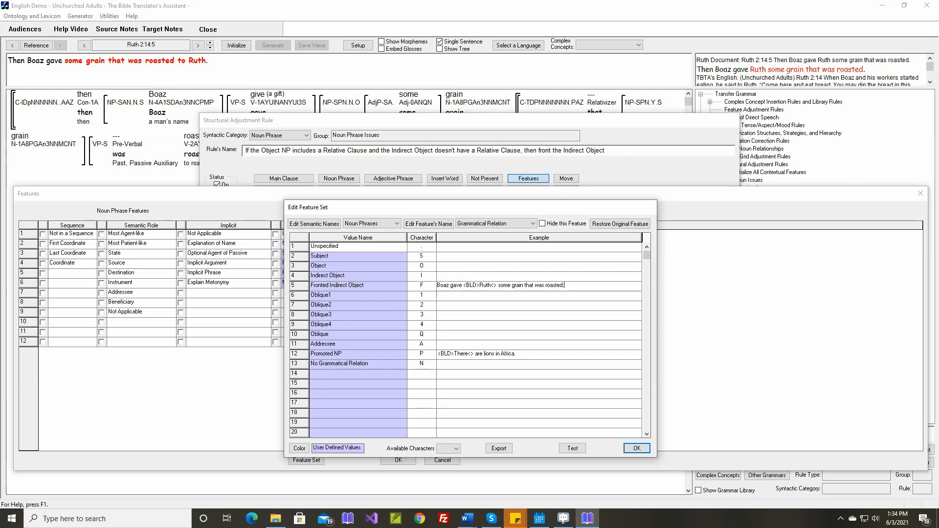
pyautogui.press('Return')
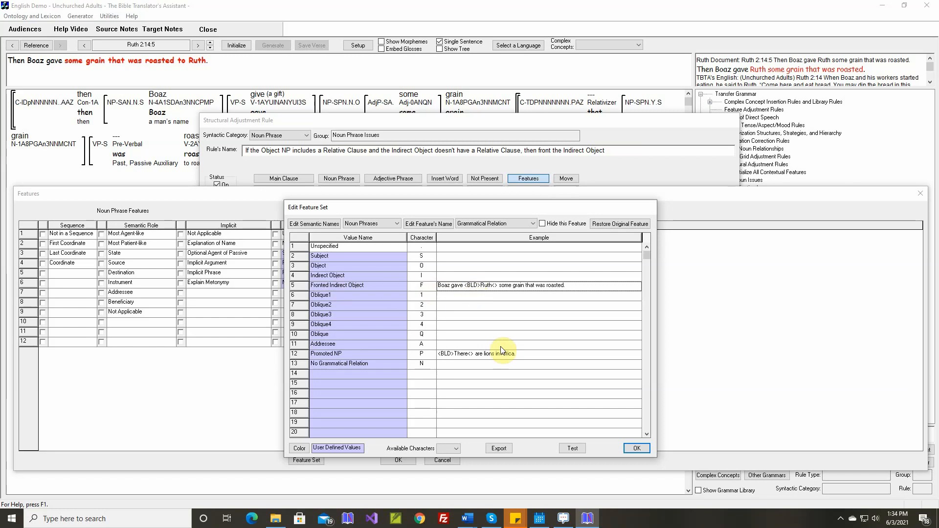
# Test the edited noun phrase feature set and preview the example for Fronted Indirect Object.
pyautogui.click(580, 451)
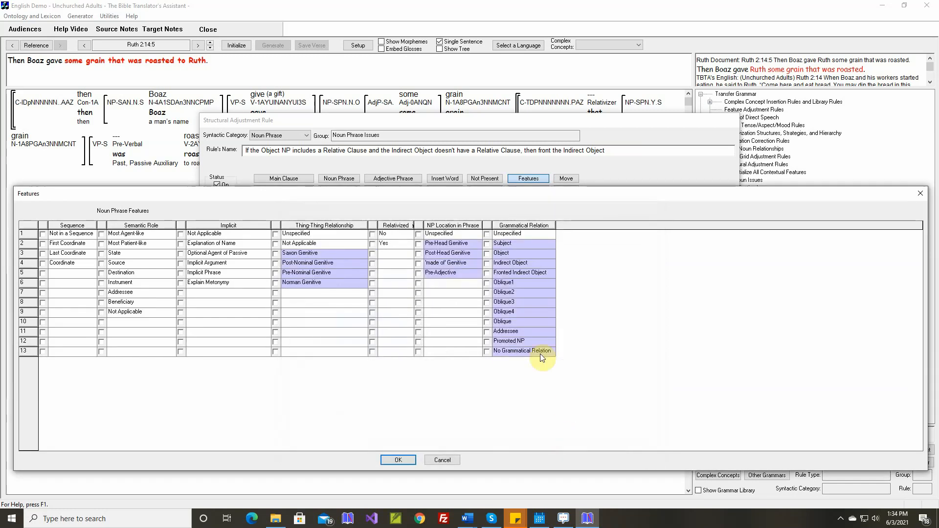
pyautogui.moveTo(501, 277)
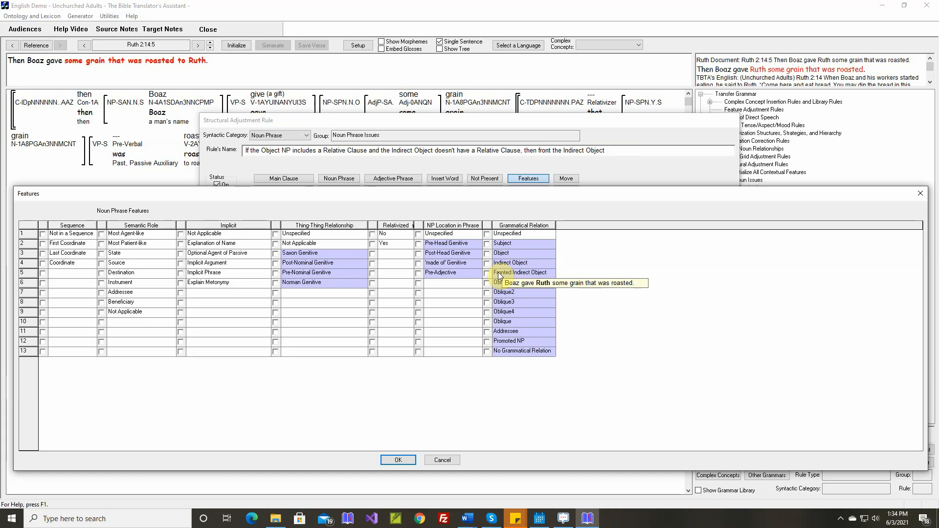
pyautogui.click(447, 460)
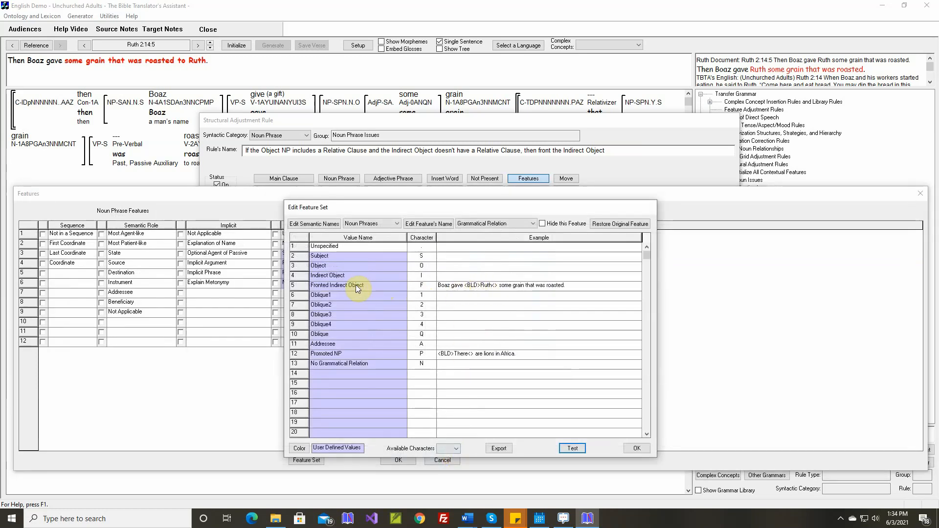
# Accept the feature set and set the output's indirect object noun phrase to Fronted Indirect Object.
pyautogui.click(635, 449)
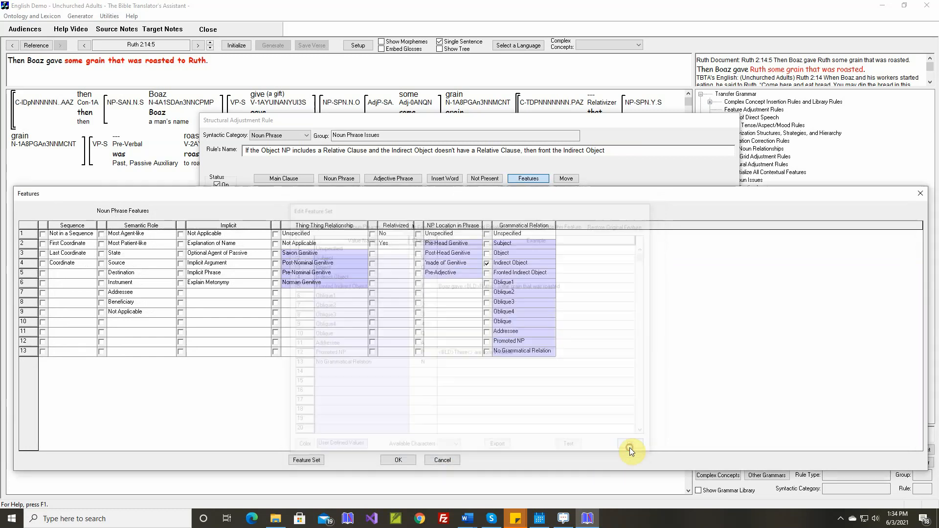
pyautogui.click(486, 273)
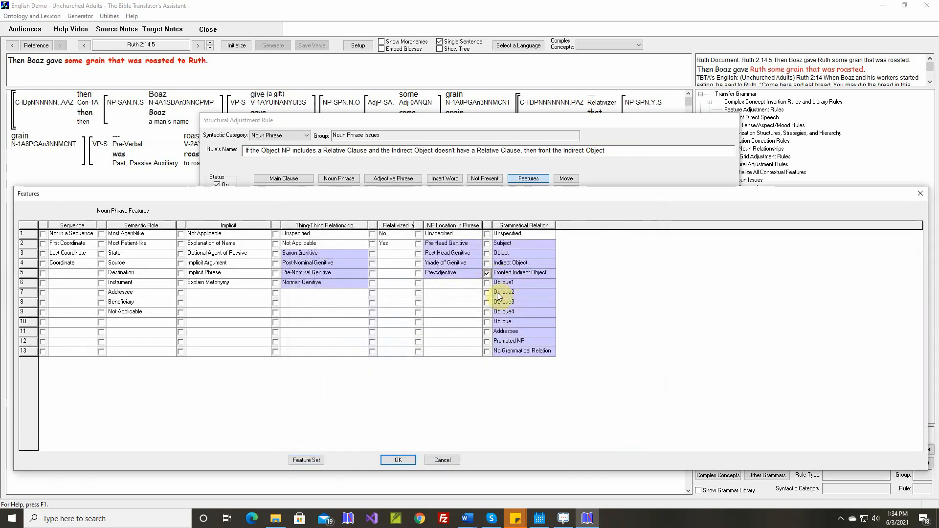
pyautogui.click(405, 460)
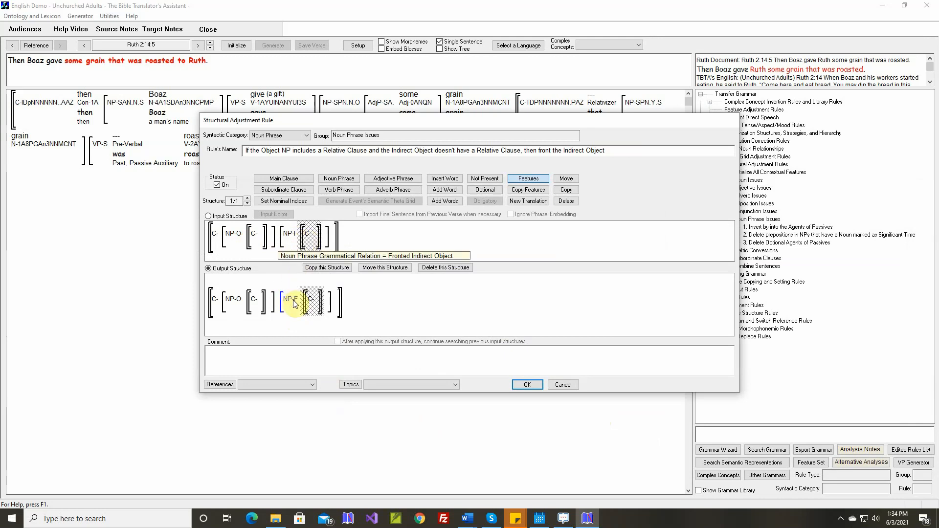
# Insert the comment for Ruth 2:14:5 from the selected Word document and save the structural adjustment rule.
pyautogui.rightClick(313, 350)
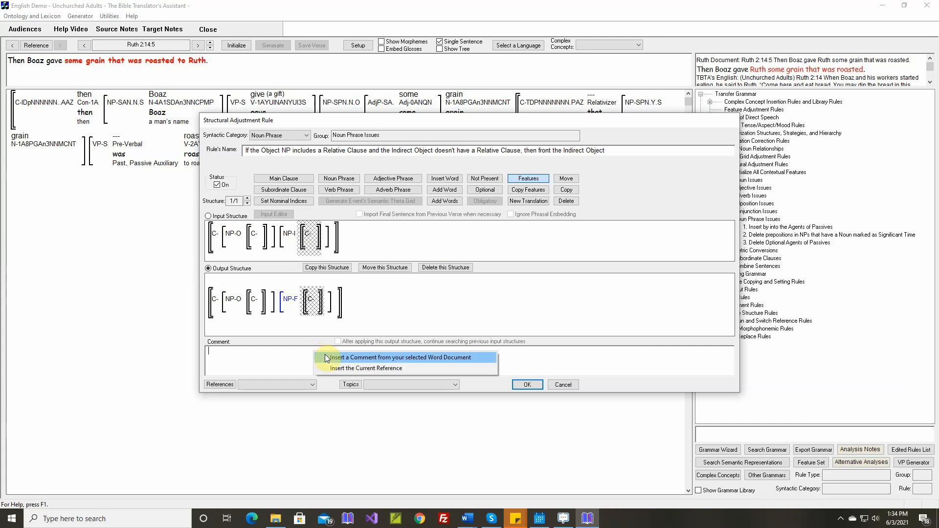
pyautogui.click(327, 357)
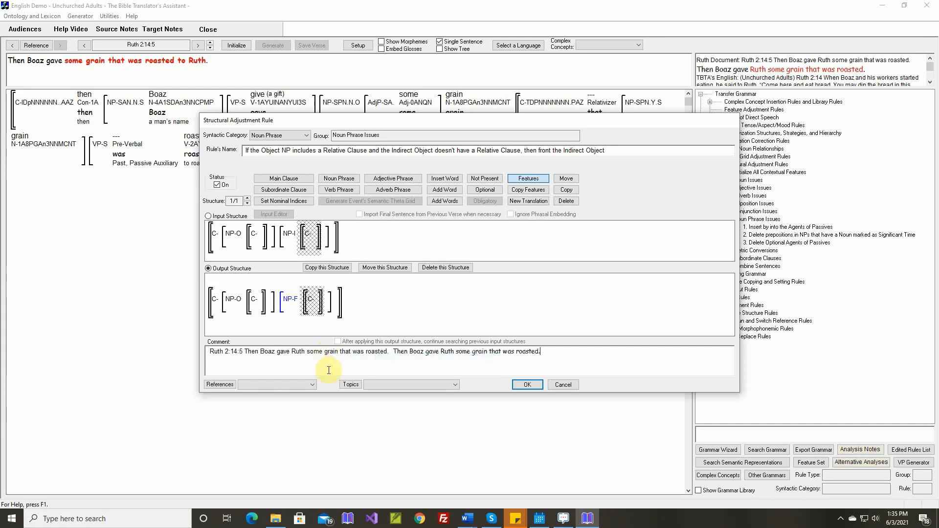
pyautogui.click(527, 385)
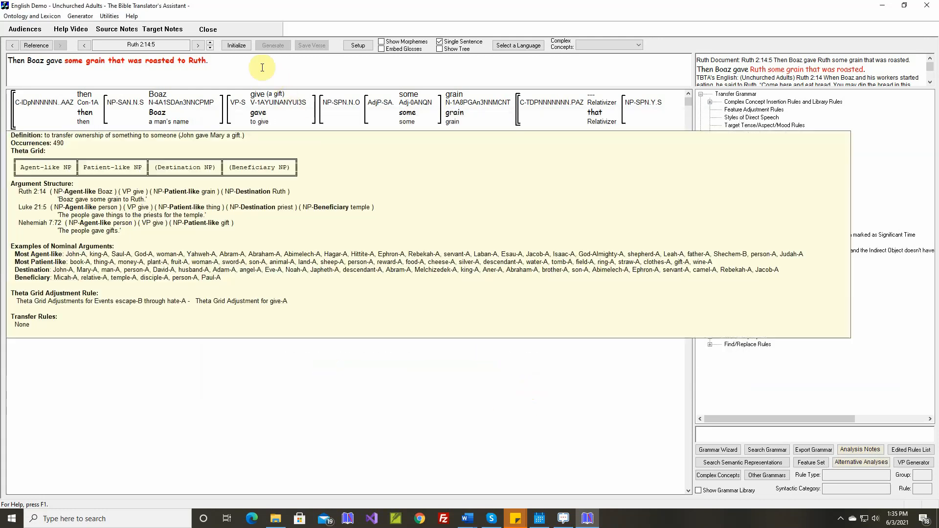
# Reinitialize Ruth 2:14:5, regenerate its sentence and inspect the placement of the indirect object.
pyautogui.click(240, 46)
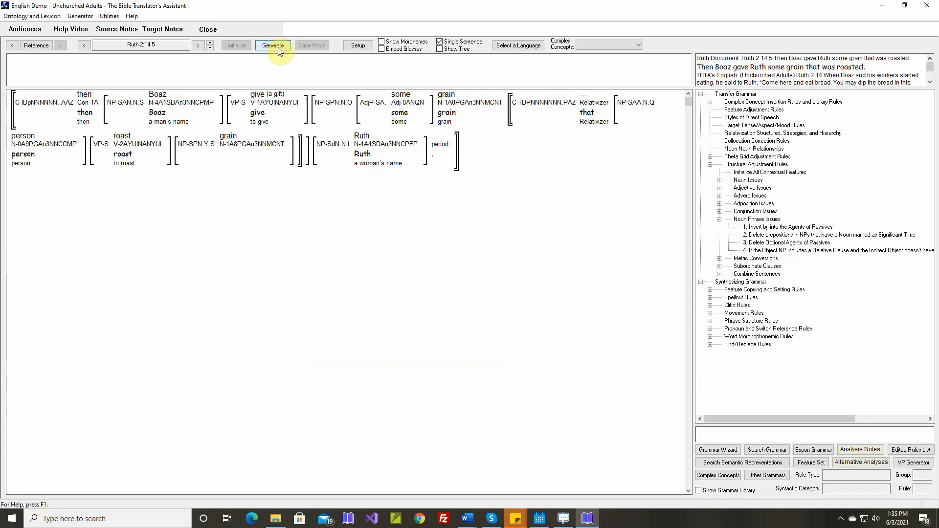
pyautogui.click(278, 49)
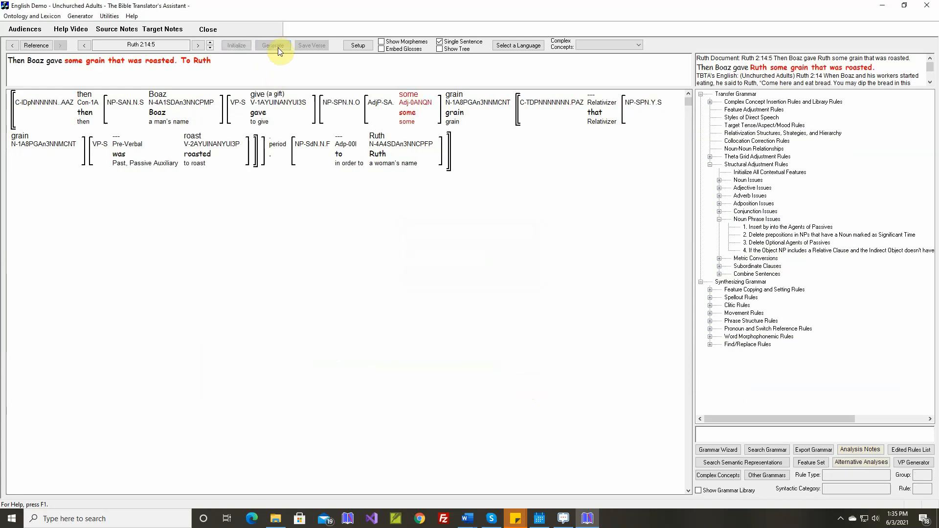
pyautogui.moveTo(317, 152)
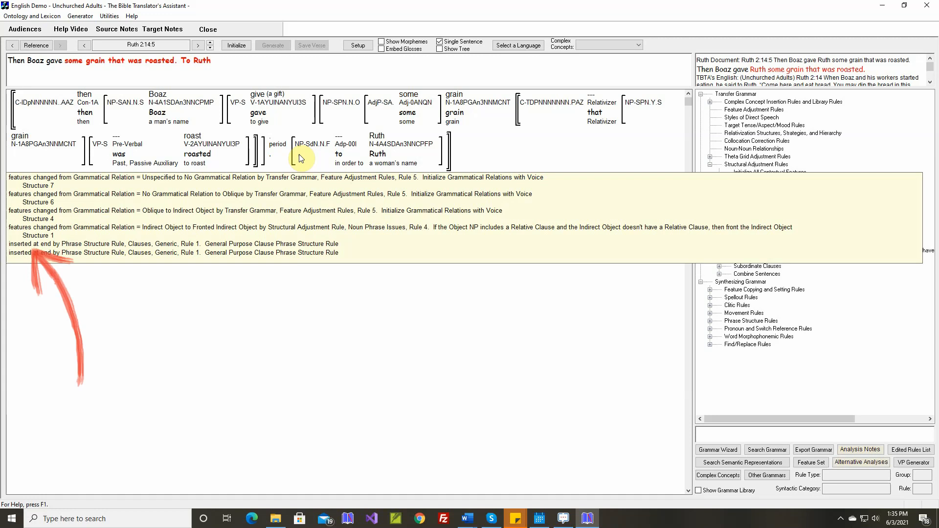
# Open the General Purpose Clause Phrase Structure Rule for generic clauses and find its Main Clause constituents.
pyautogui.click(710, 321)
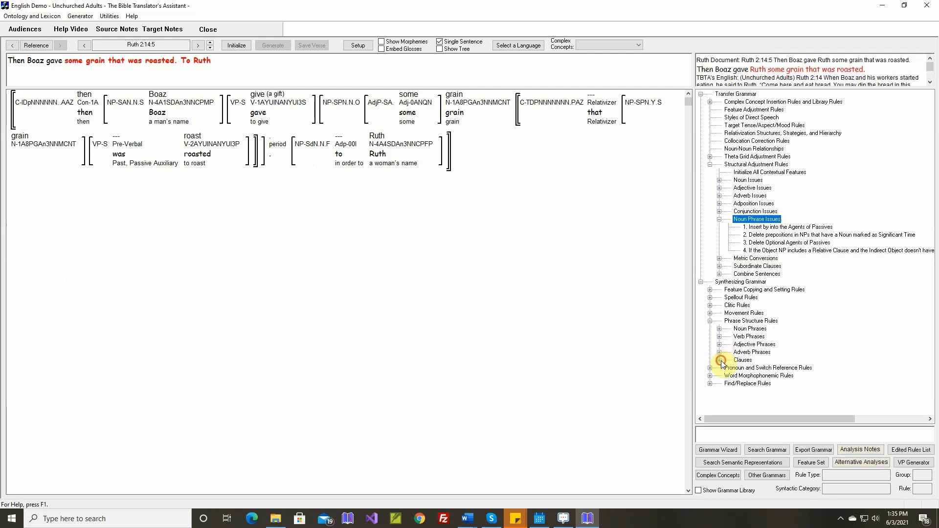
pyautogui.click(719, 360)
pyautogui.click(728, 368)
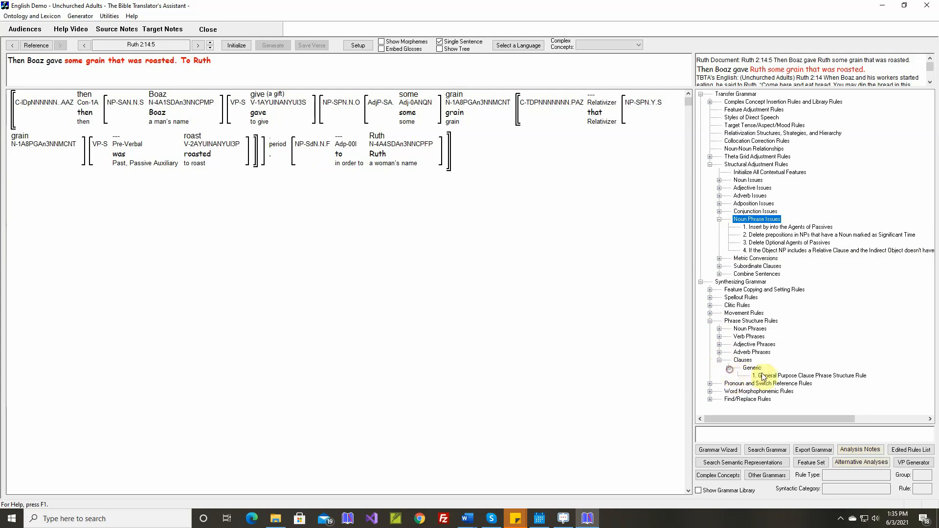
pyautogui.doubleClick(778, 375)
pyautogui.scroll(-5, 463, 241)
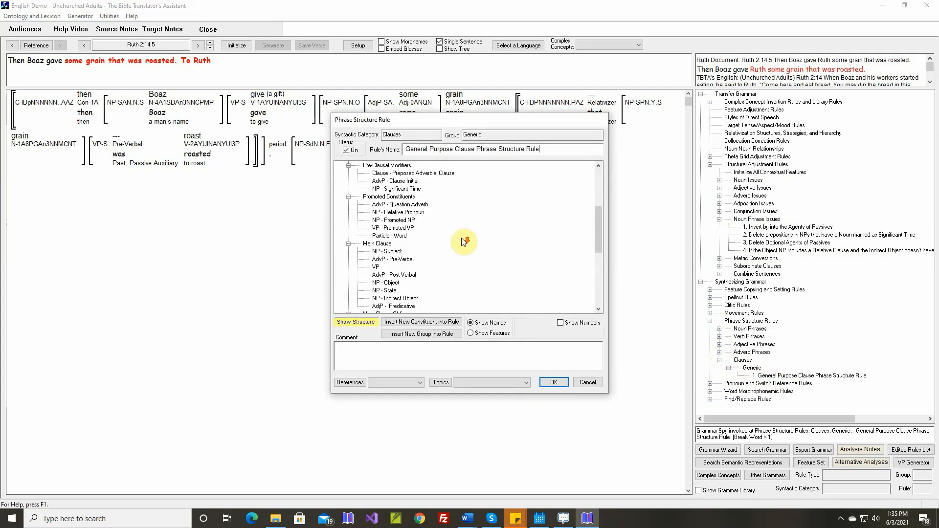
pyautogui.scroll(-1, 464, 241)
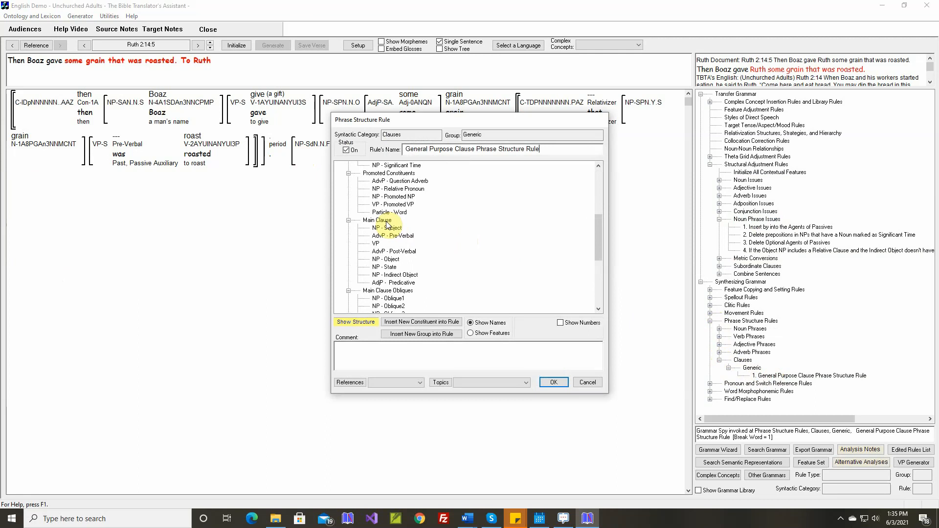
# Insert a noun phrase constituent with grammatical relation Fronted Indirect Object and the comment "Ruth 2:14:5 Boaz gave RUTH some grain that was roasted.".
pyautogui.click(419, 322)
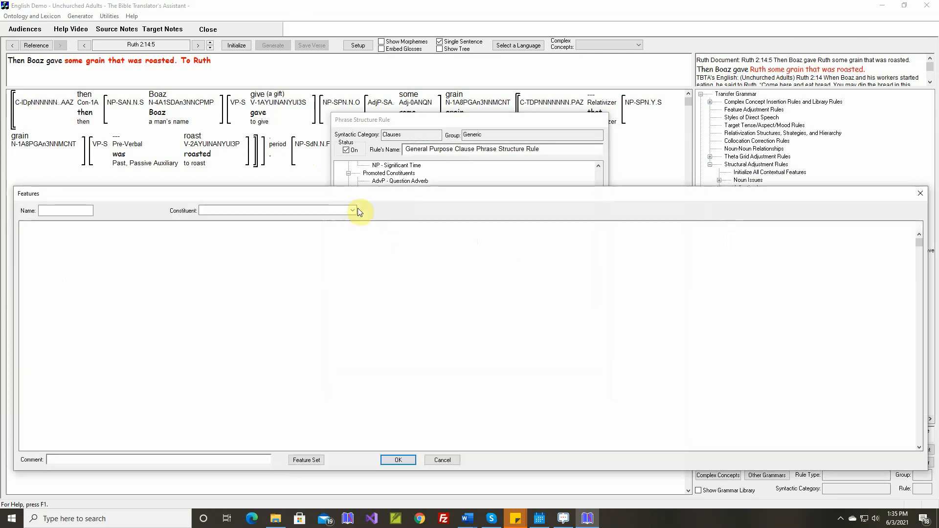
pyautogui.click(353, 210)
pyautogui.click(245, 276)
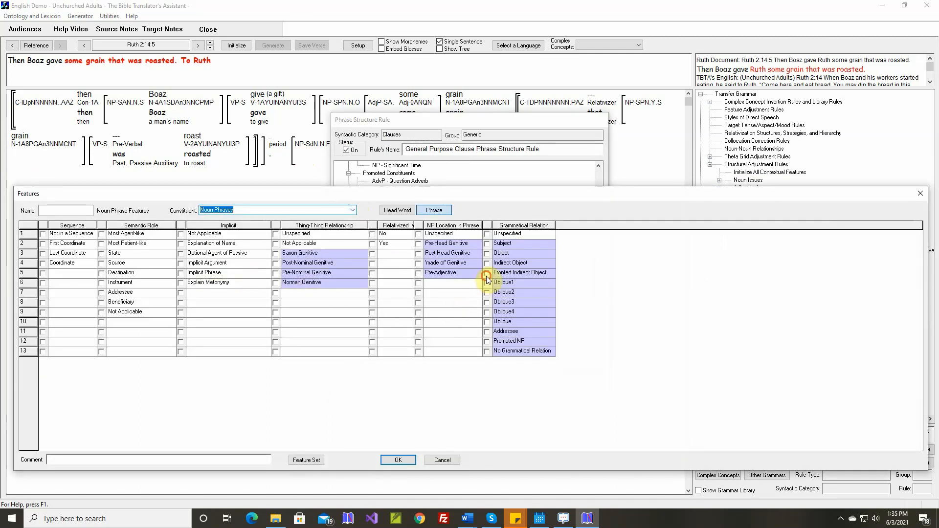
pyautogui.click(487, 274)
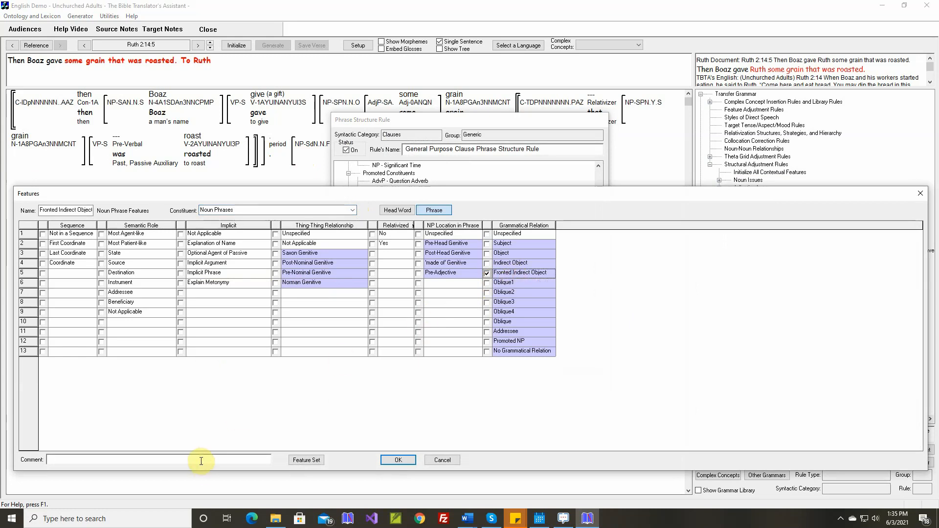
pyautogui.write('Ruth 2:14:5 ')
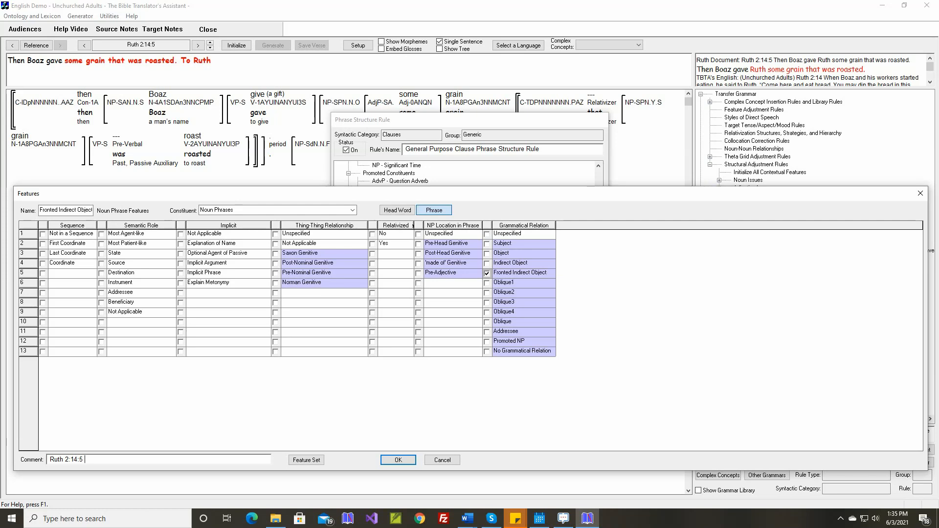
pyautogui.write('Boaz gave RUTH some grain that was roasted.')
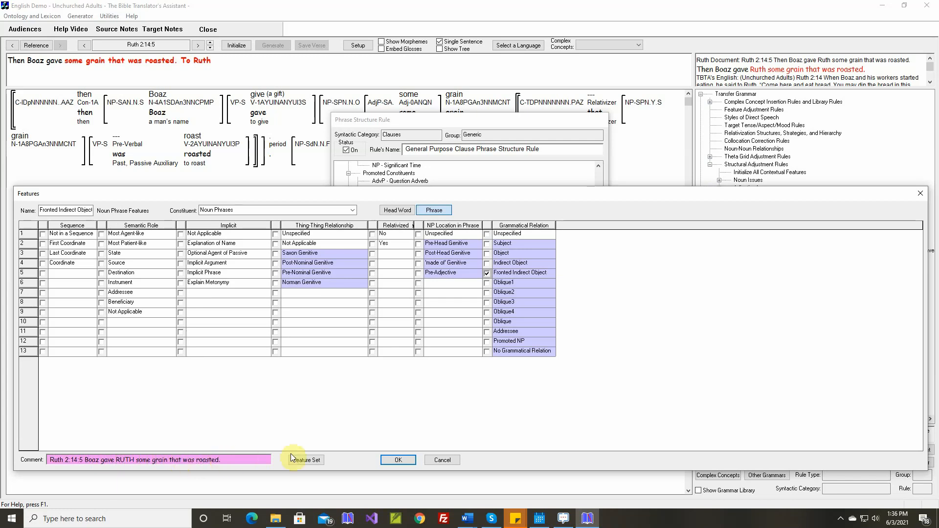
pyautogui.click(399, 461)
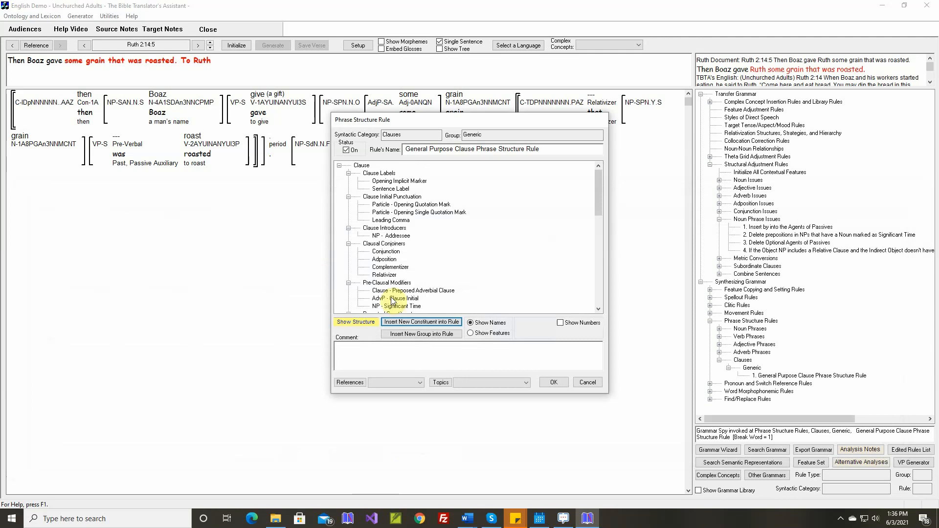
# Reposition NP - Fronted Indirect Object directly before NP - Object in the Main Clause group and save the phrase structure rule.
pyautogui.scroll(-5, 389, 271)
pyautogui.scroll(-1, 396, 277)
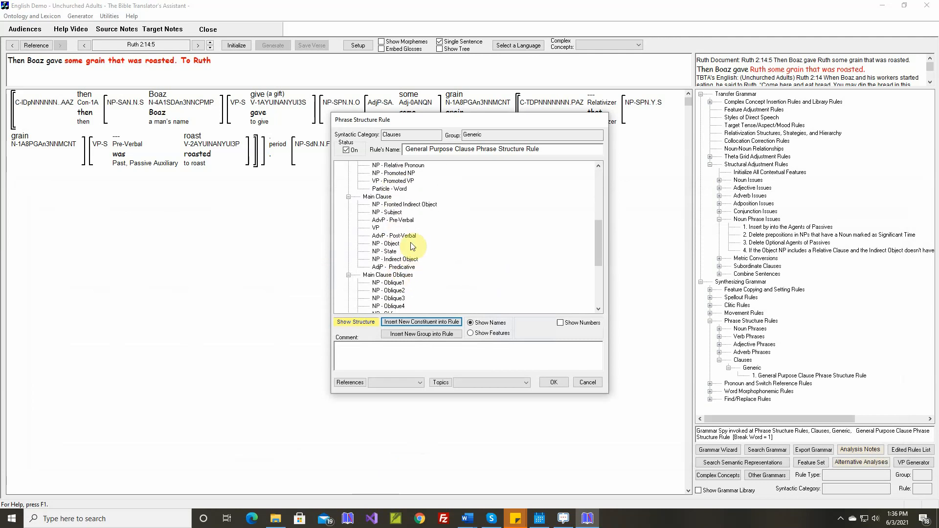
pyautogui.click(409, 205)
pyautogui.moveTo(408, 204); pyautogui.dragTo(394, 235)
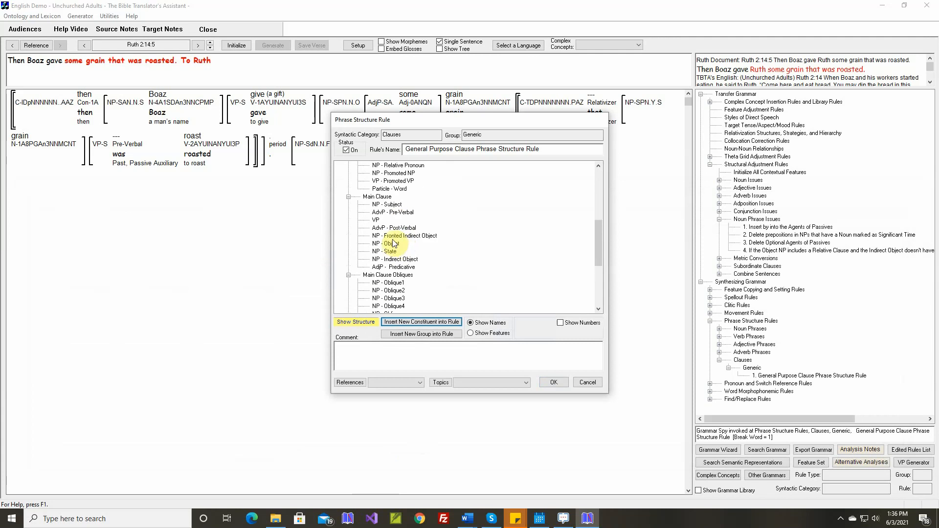
pyautogui.click(553, 382)
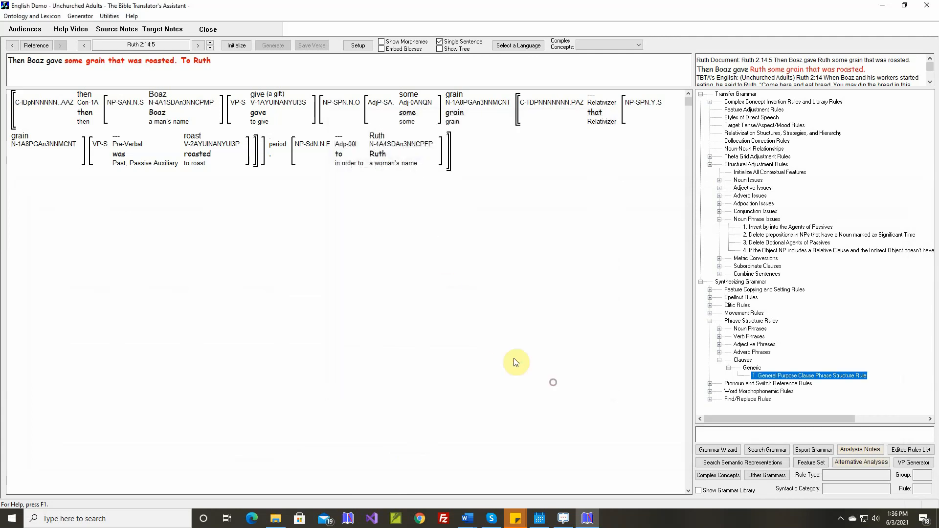
# Reinitialize and regenerate Ruth 2:14:5, and select the word "to" before Ruth in the generated sentence.
pyautogui.click(236, 45)
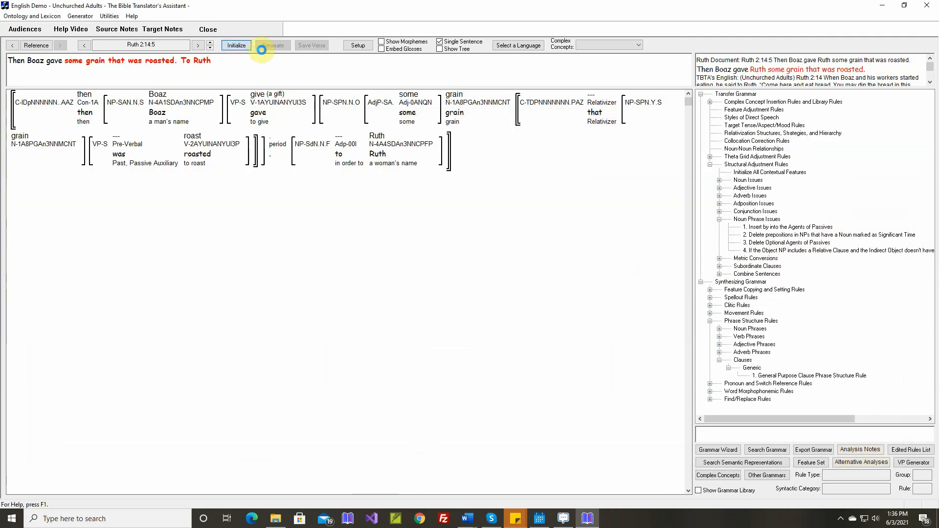
pyautogui.click(272, 45)
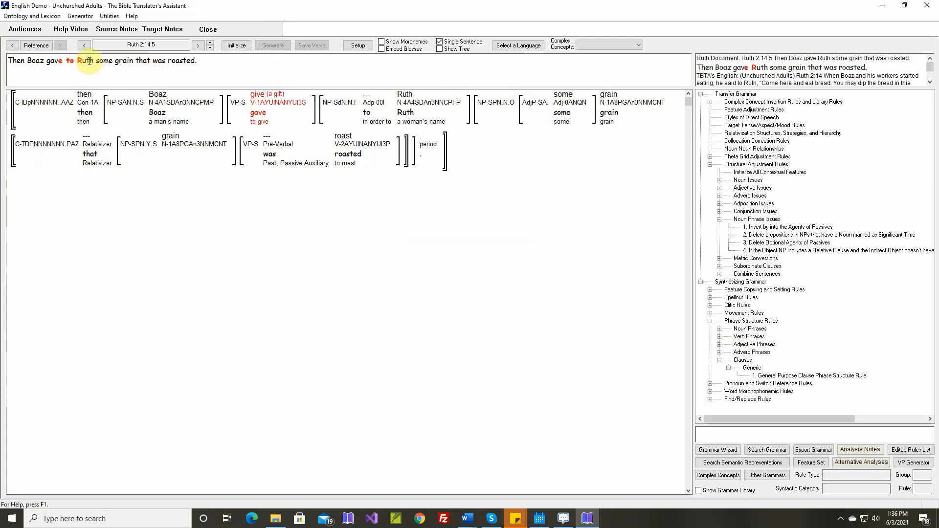
pyautogui.click(71, 61)
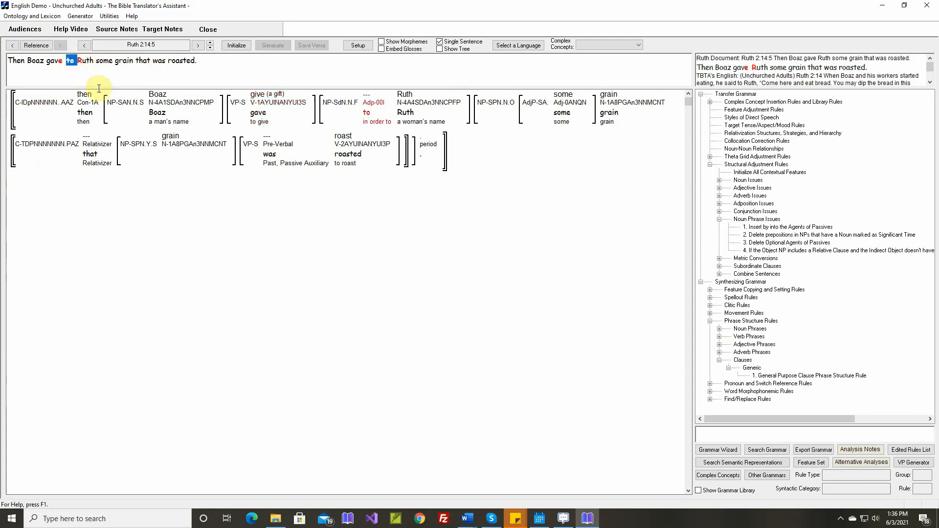
# In the structural adjustment rule that fronts the indirect object, insert the target adposition "to" into the indirect object noun phrase before its relative clause.
pyautogui.doubleClick(755, 250)
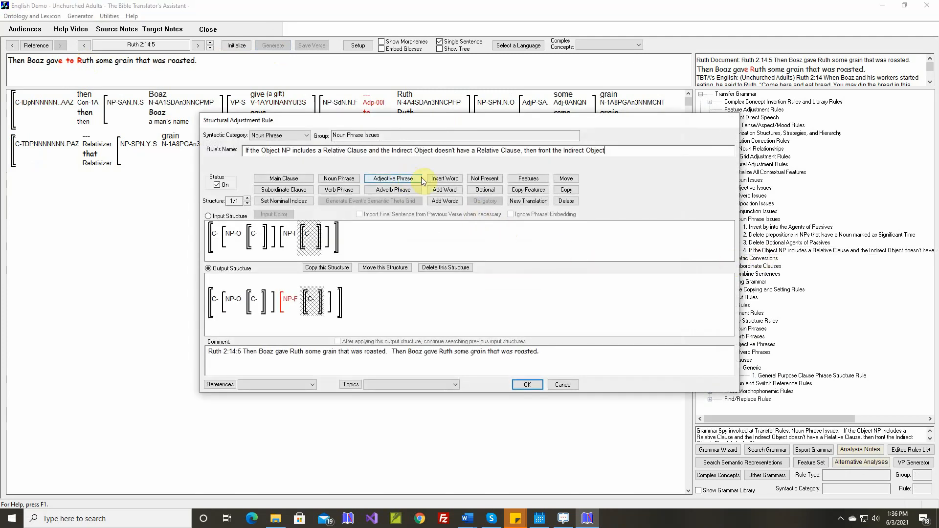
pyautogui.click(444, 179)
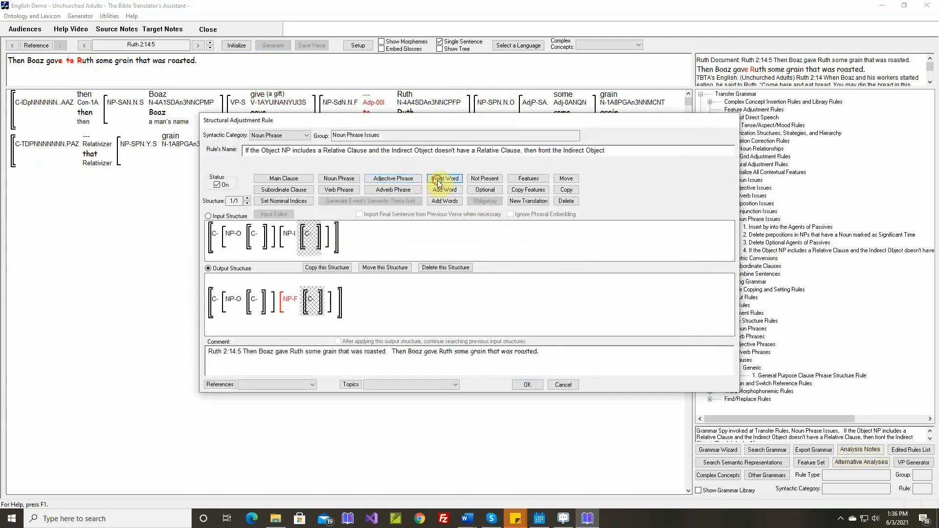
pyautogui.click(302, 238)
pyautogui.click(326, 238)
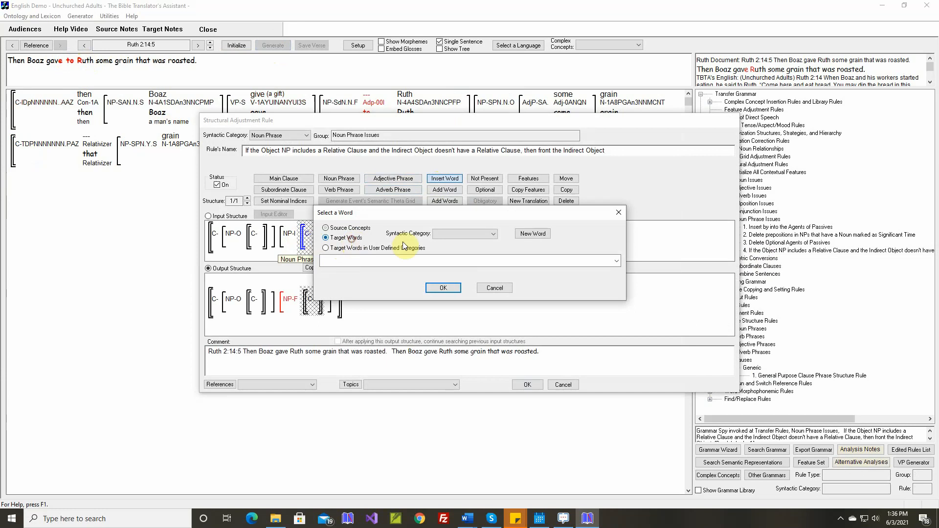
pyautogui.click(453, 234)
pyautogui.click(456, 266)
pyautogui.click(482, 259)
pyautogui.scroll(-3, 440, 259)
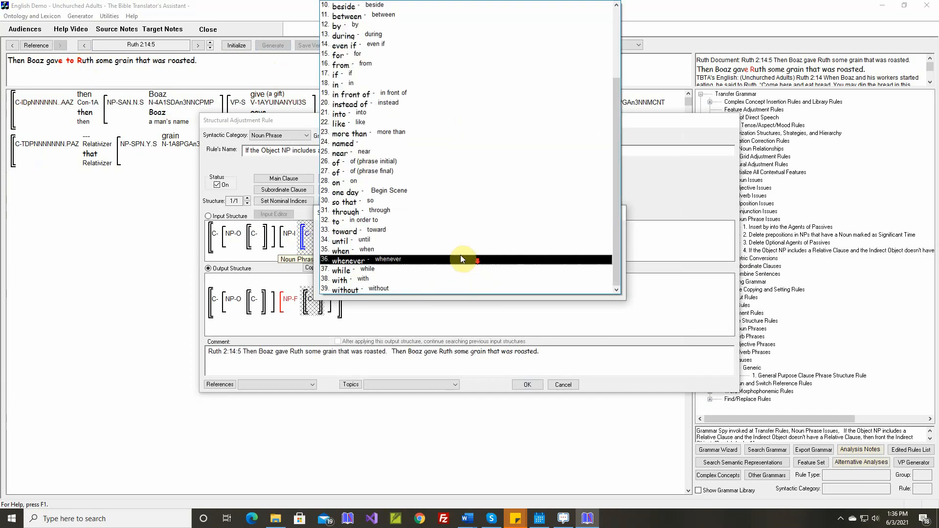
pyautogui.click(398, 221)
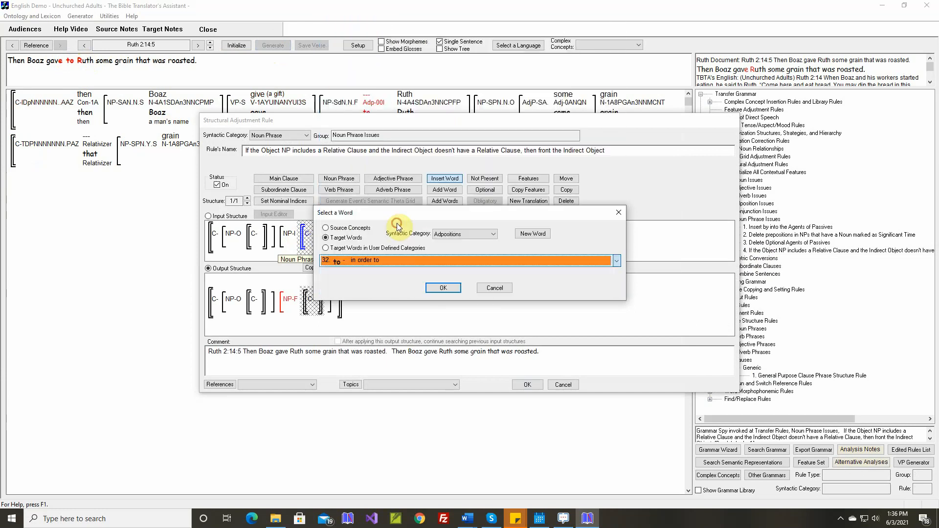
pyautogui.click(443, 289)
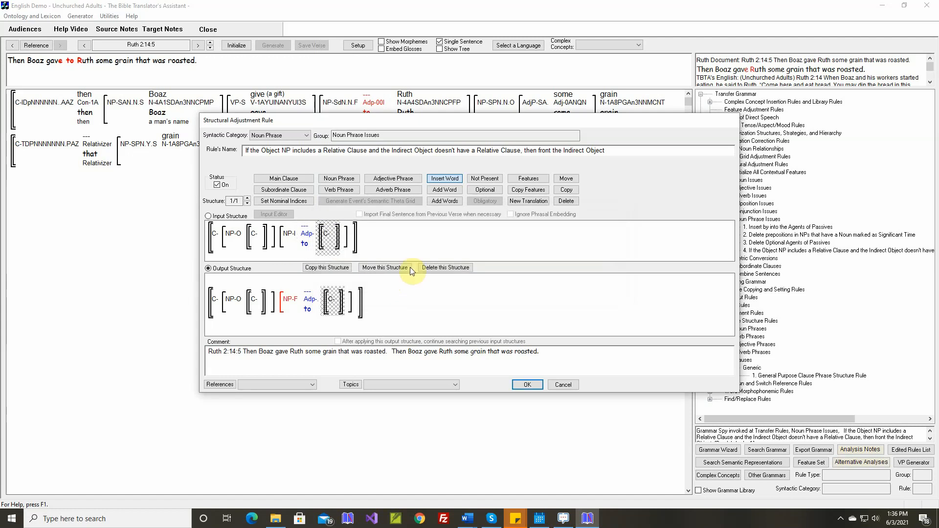
# Mark the adposition "to" for deletion in the output structure's fronted noun phrase and save the rule.
pyautogui.click(566, 200)
pyautogui.click(307, 309)
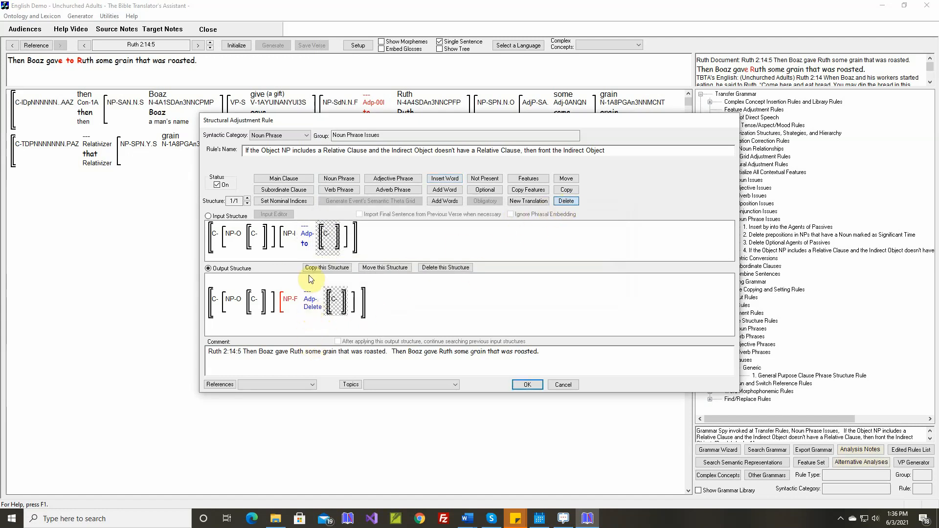
pyautogui.moveTo(296, 299)
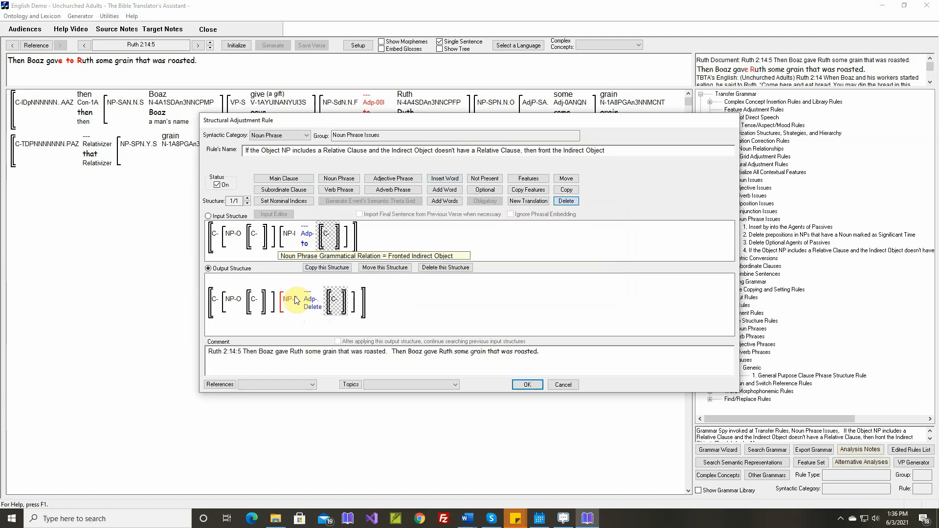
pyautogui.click(527, 385)
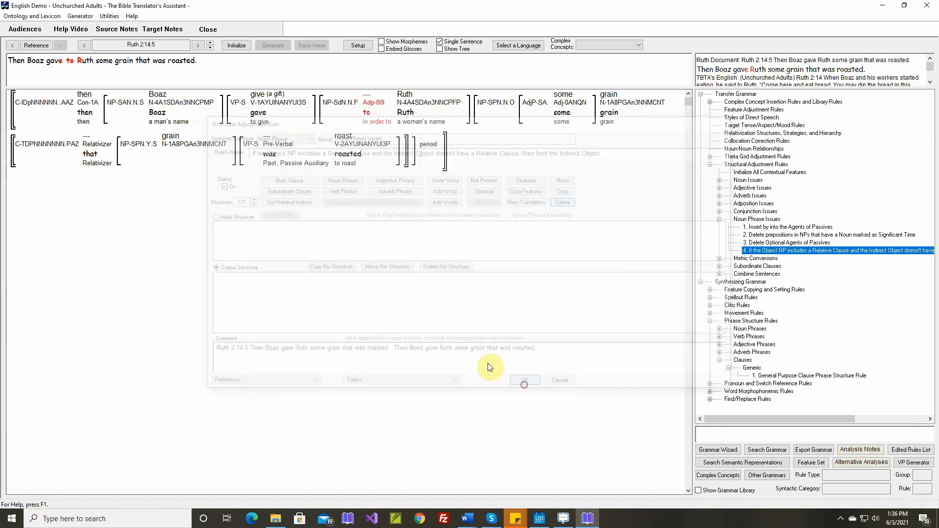
# Reinitialize and regenerate Ruth 2:14:5, and advance to Ruth 2:14:6.
pyautogui.click(237, 45)
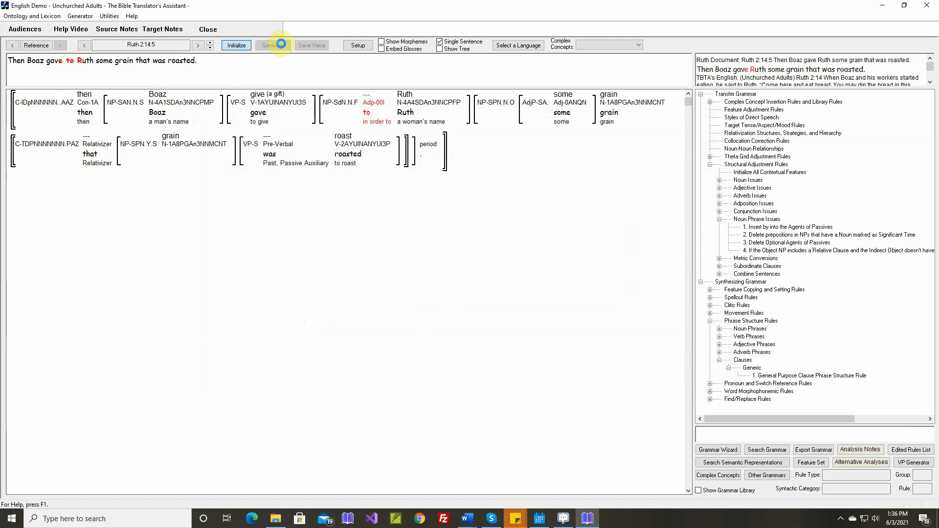
pyautogui.click(274, 45)
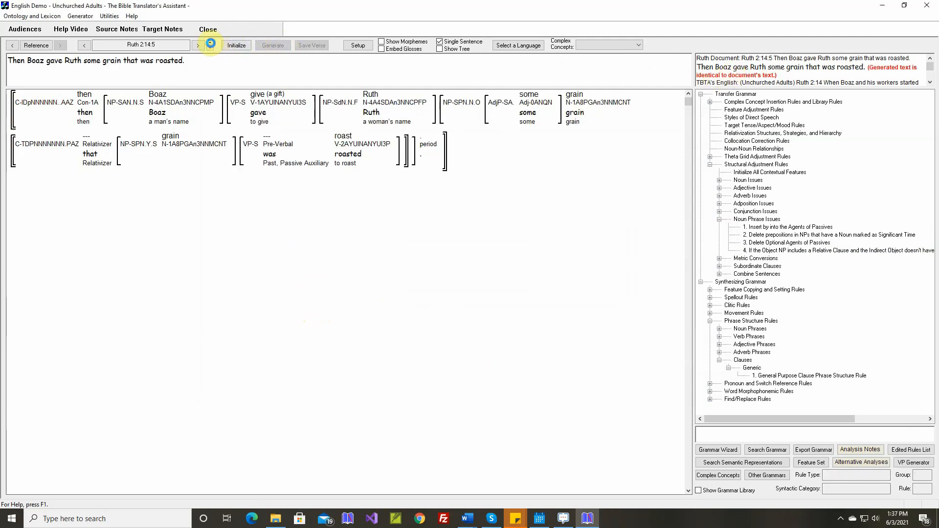
pyautogui.click(211, 43)
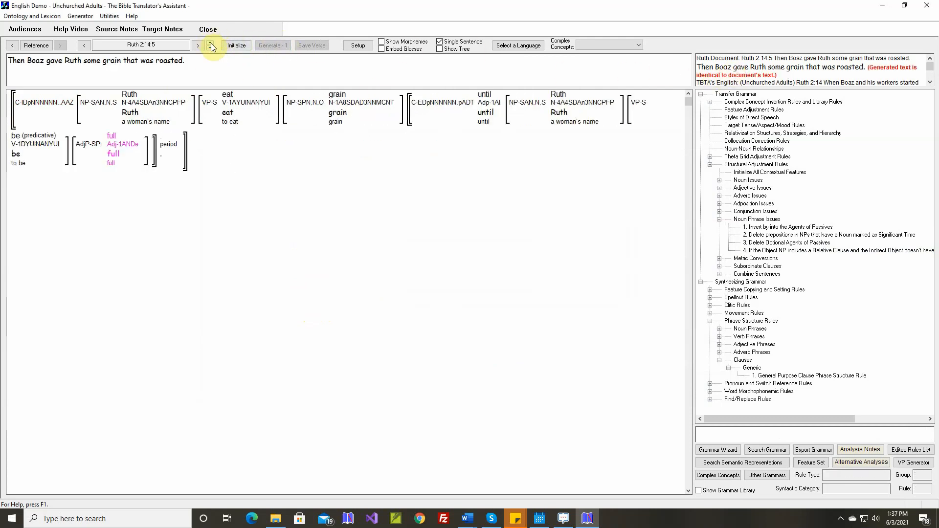
# Open the theta grid adjustment rule for the adjective full-A, mark it as unnecessary and accept it.
pyautogui.rightClick(113, 140)
pyautogui.click(153, 230)
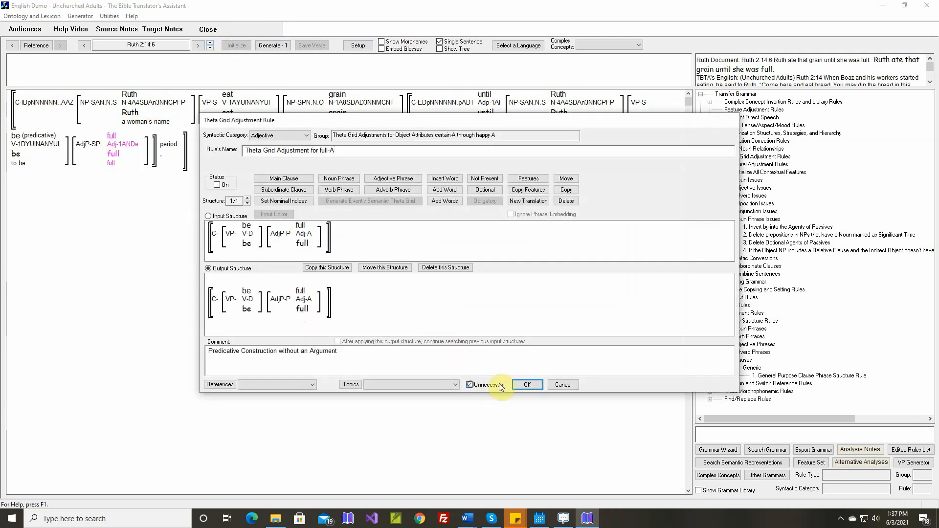
pyautogui.click(527, 384)
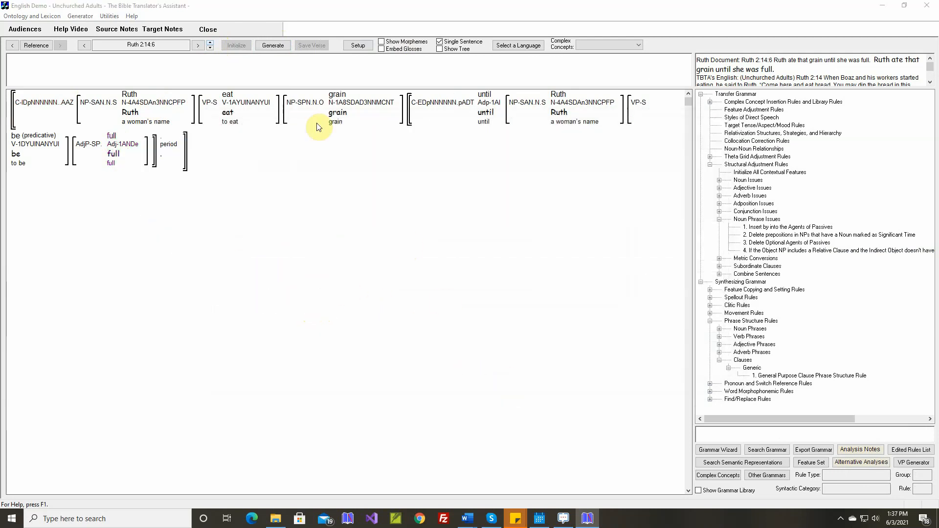
# Generate the sentence for Ruth 2:14:6 and advance to Ruth 2:14:7.
pyautogui.click(274, 48)
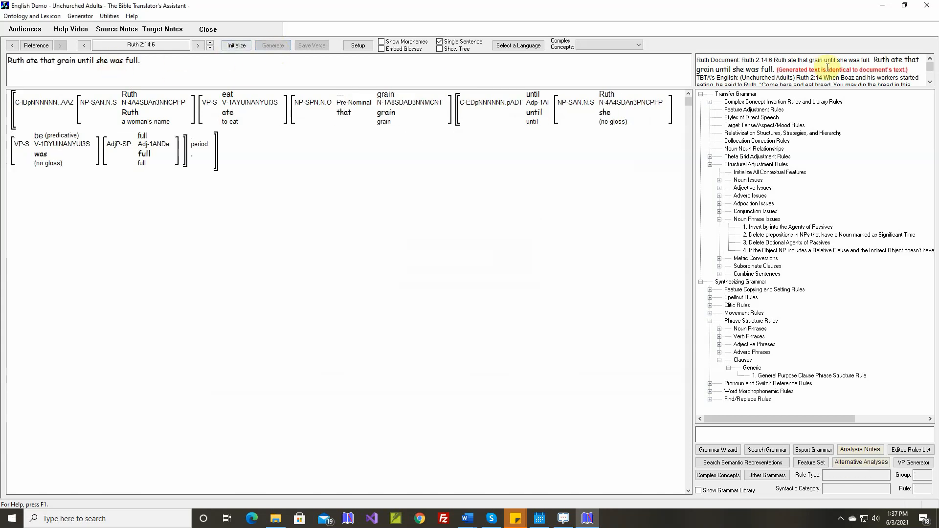
pyautogui.click(208, 43)
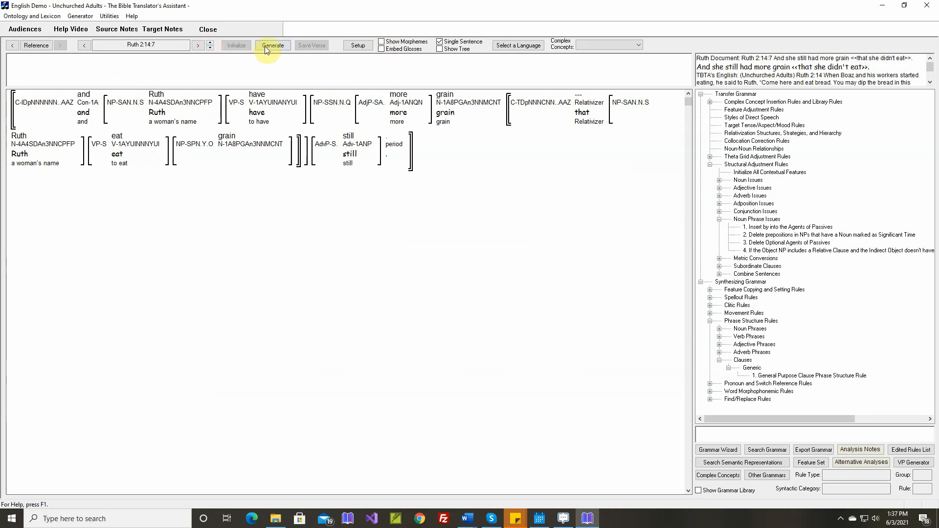
# Generate Ruth 2:14:7, turn off Single Sentence display, and generate the whole verse Ruth 2:14.
pyautogui.click(267, 49)
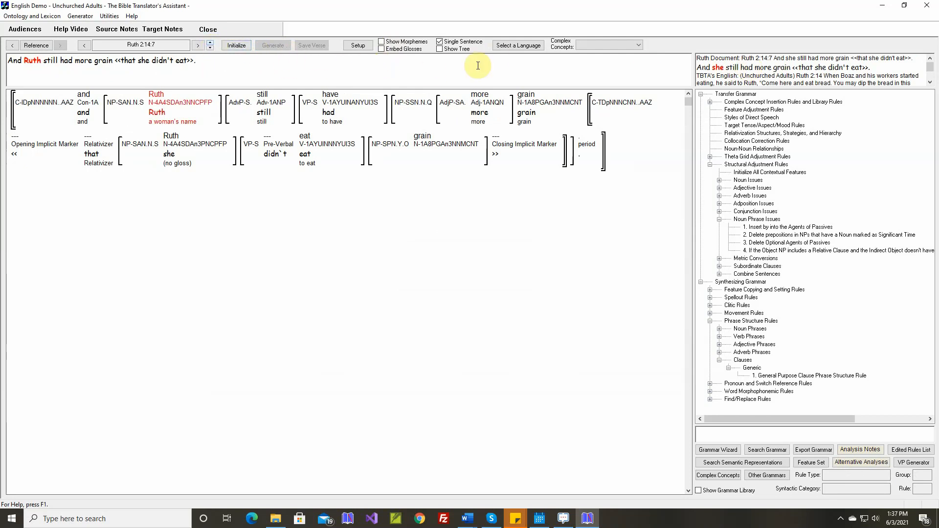
pyautogui.click(438, 43)
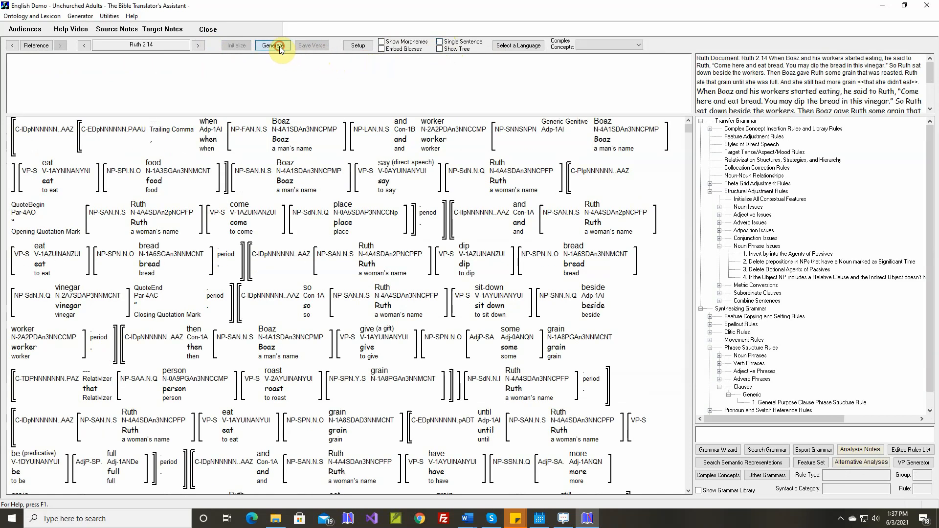
pyautogui.click(279, 46)
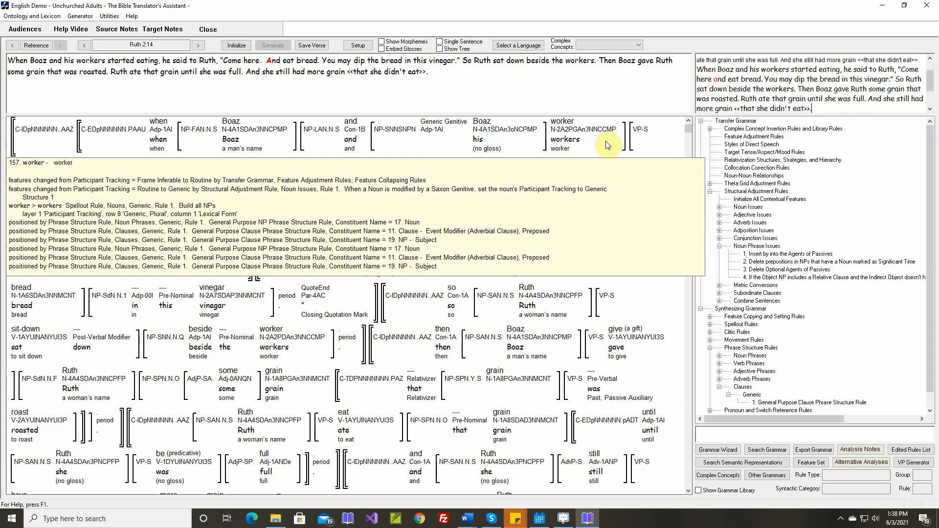
# Highlight the word "And" after "Come here." in the generated verse and examine the structure of the two quoted sentences.
pyautogui.doubleClick(276, 63)
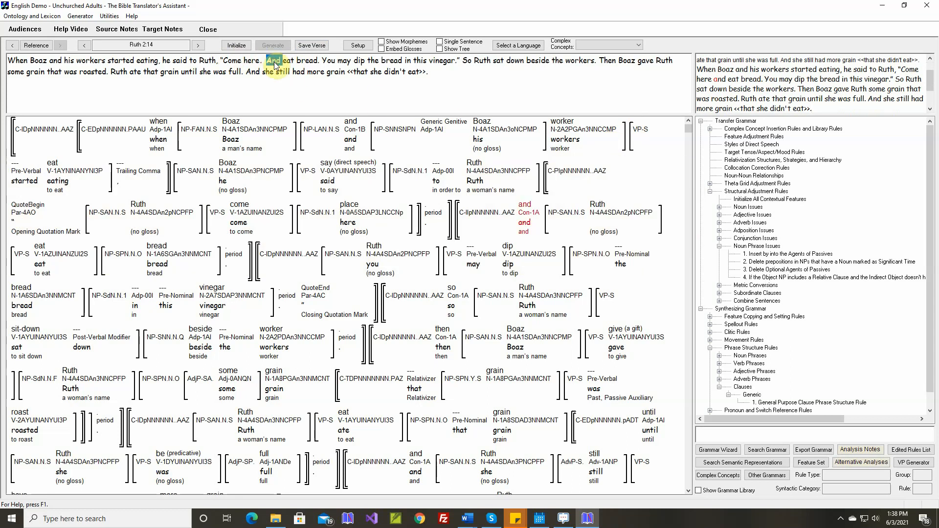
pyautogui.moveTo(516, 226)
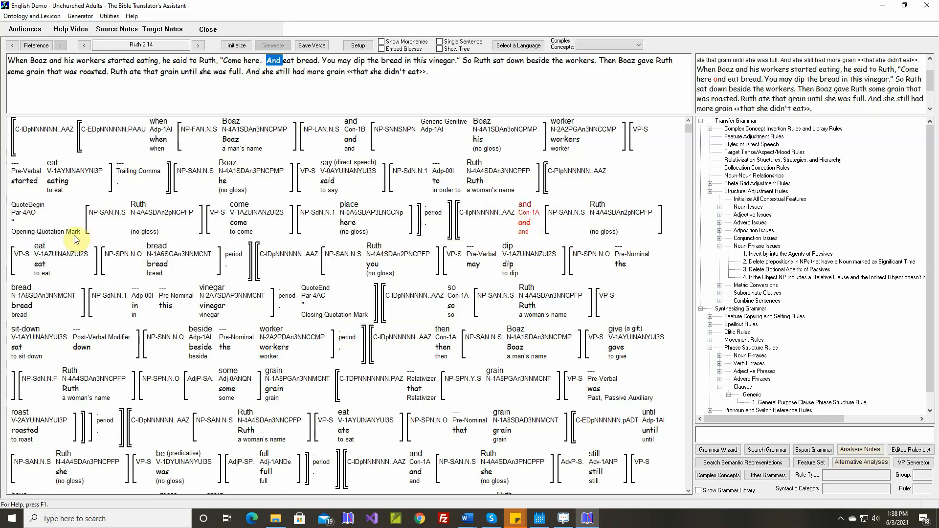
pyautogui.moveTo(60, 226)
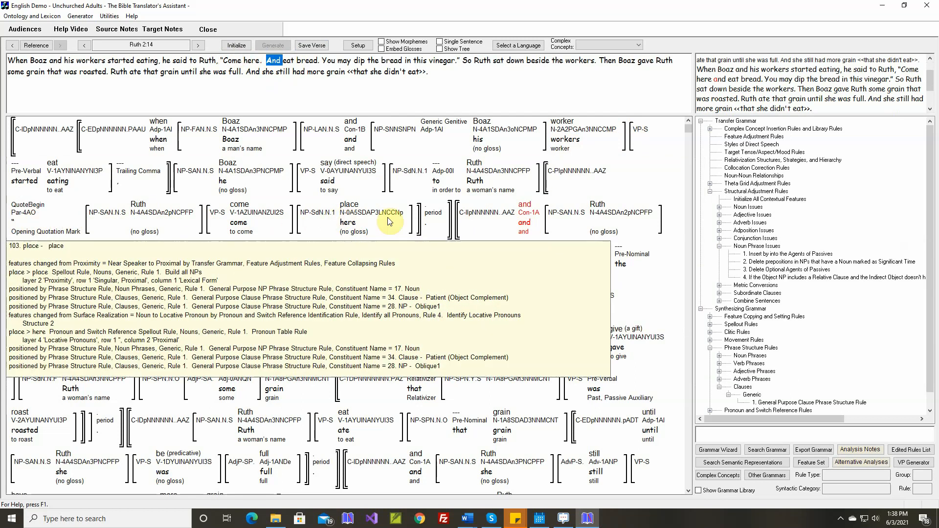
pyautogui.moveTo(440, 207)
pyautogui.moveTo(562, 175)
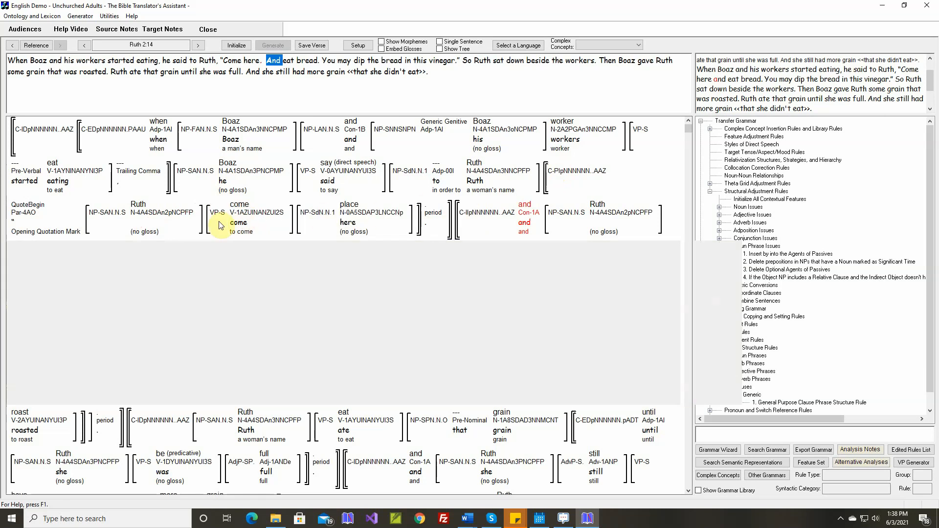
pyautogui.moveTo(181, 219)
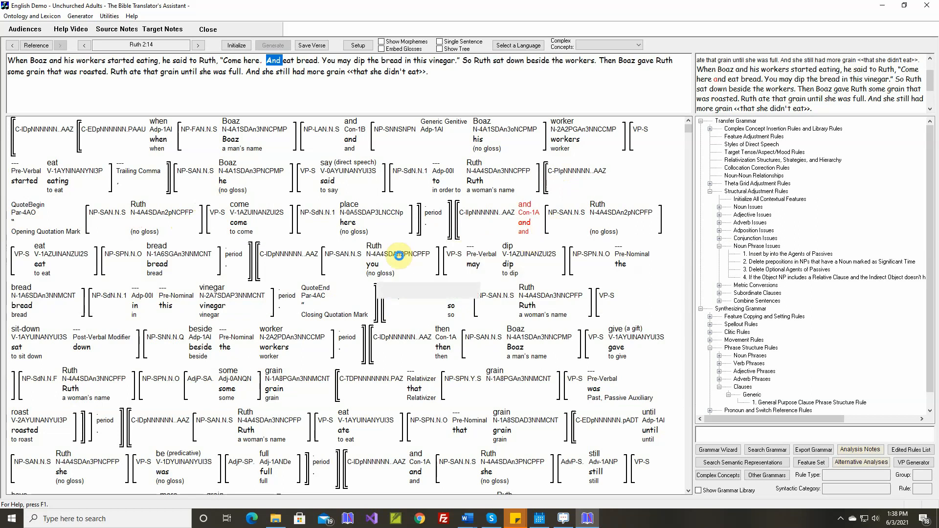
pyautogui.moveTo(164, 266)
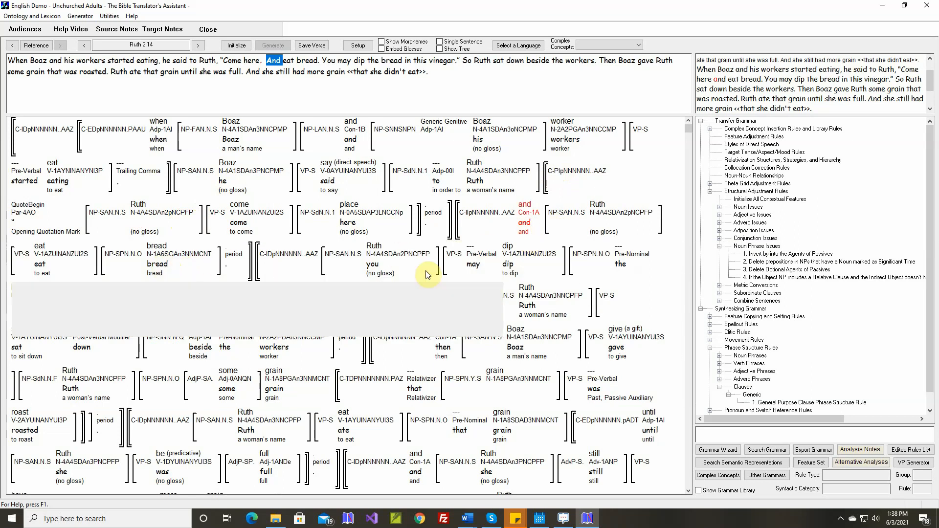
# Open the Combine Sentences rule for two short sentences with the same subject joined with 'and', and review all four of its structures.
pyautogui.click(719, 301)
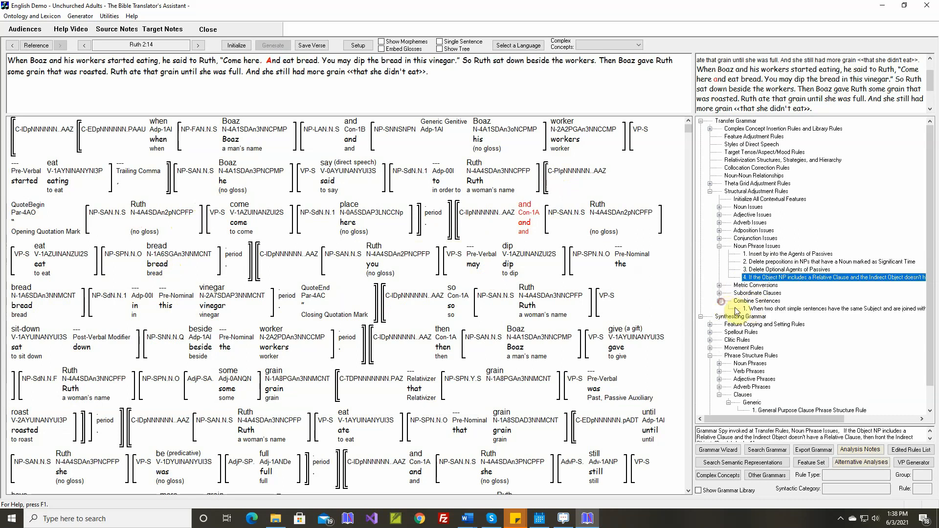
pyautogui.doubleClick(763, 309)
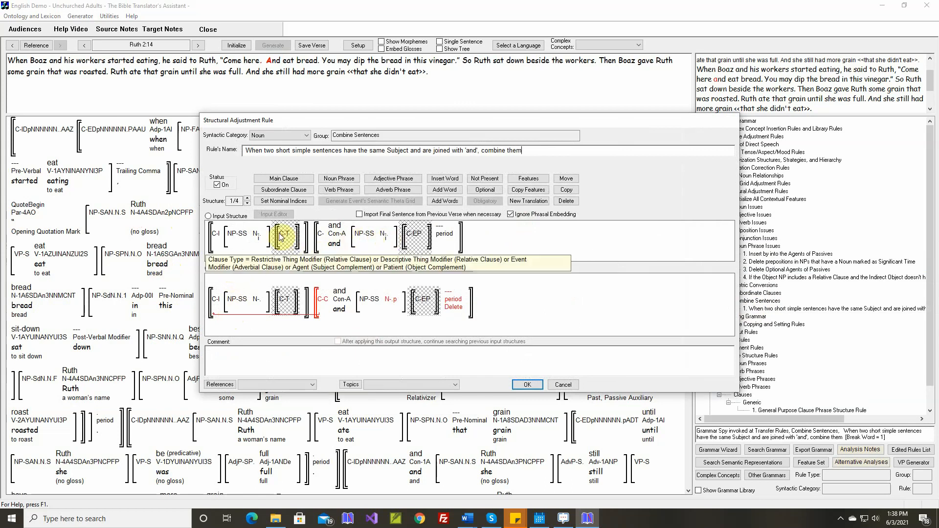
pyautogui.click(247, 199)
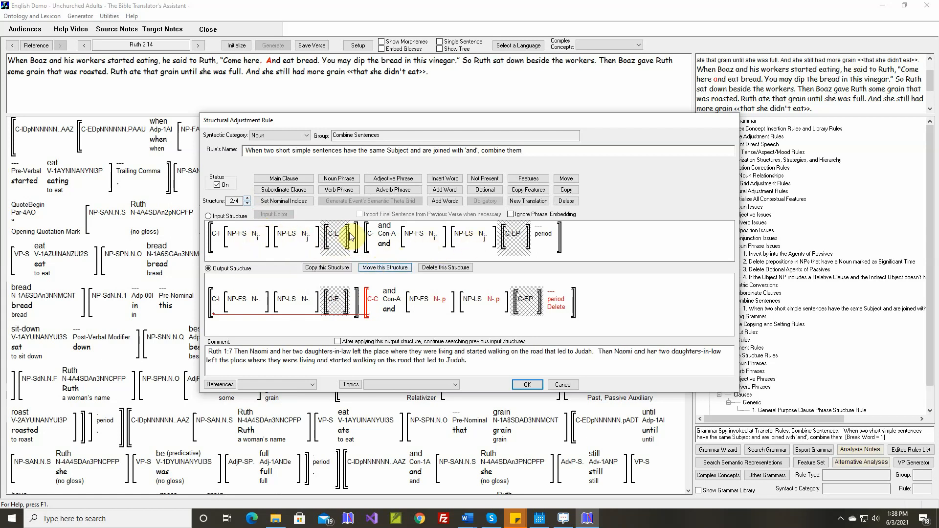
pyautogui.click(248, 200)
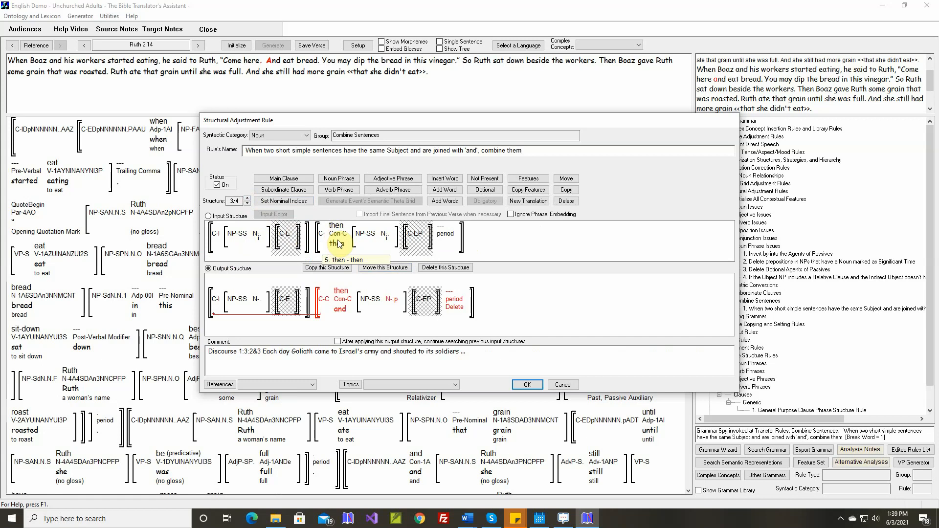
pyautogui.click(248, 198)
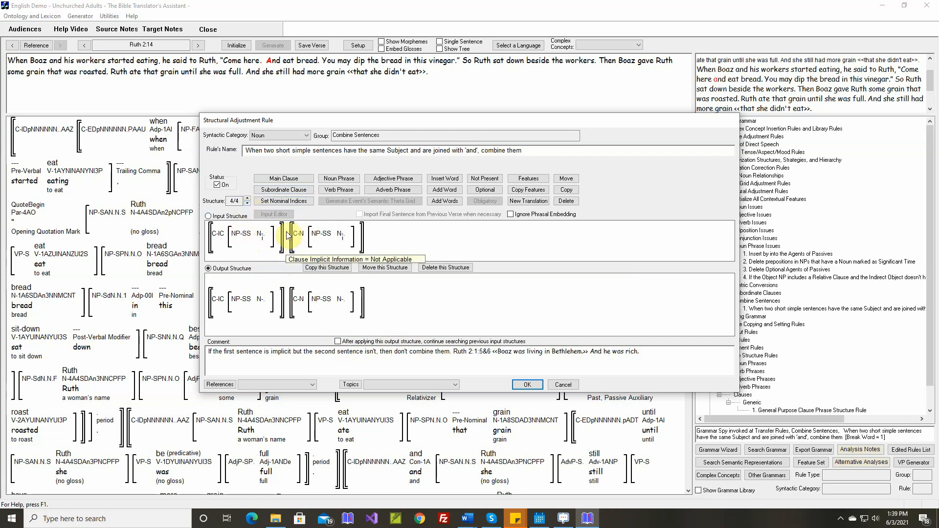
# Duplicate the rule's third structure and delete both shaded subordinate clauses and the conjunction "then" from the copy.
pyautogui.click(248, 203)
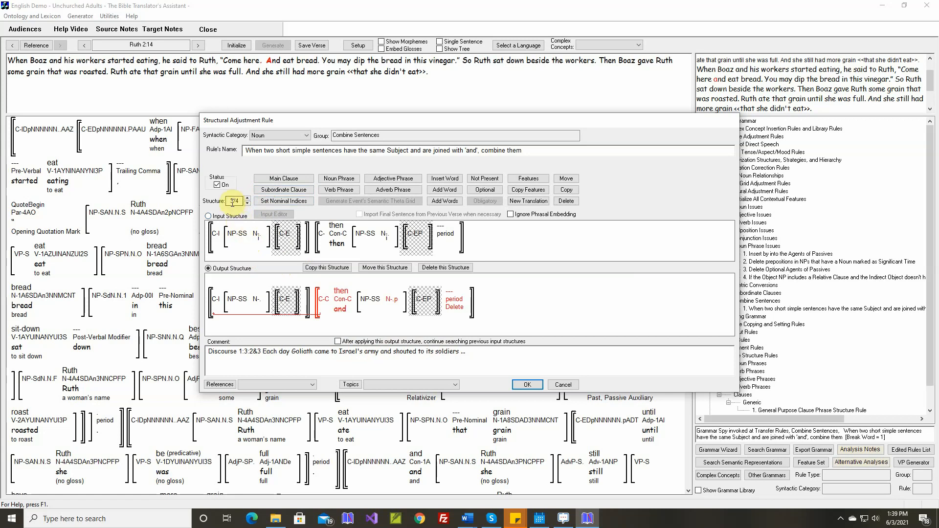
pyautogui.click(322, 267)
pyautogui.click(494, 280)
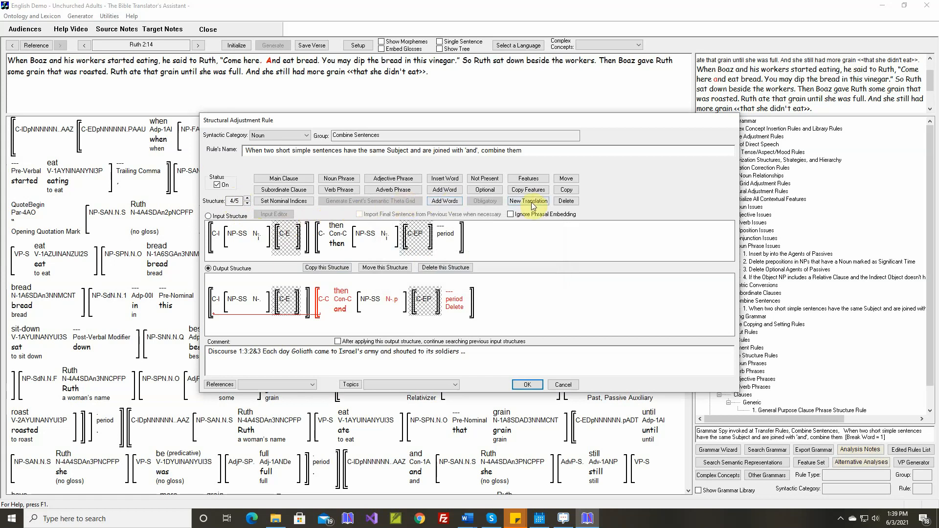
pyautogui.click(566, 200)
pyautogui.click(285, 235)
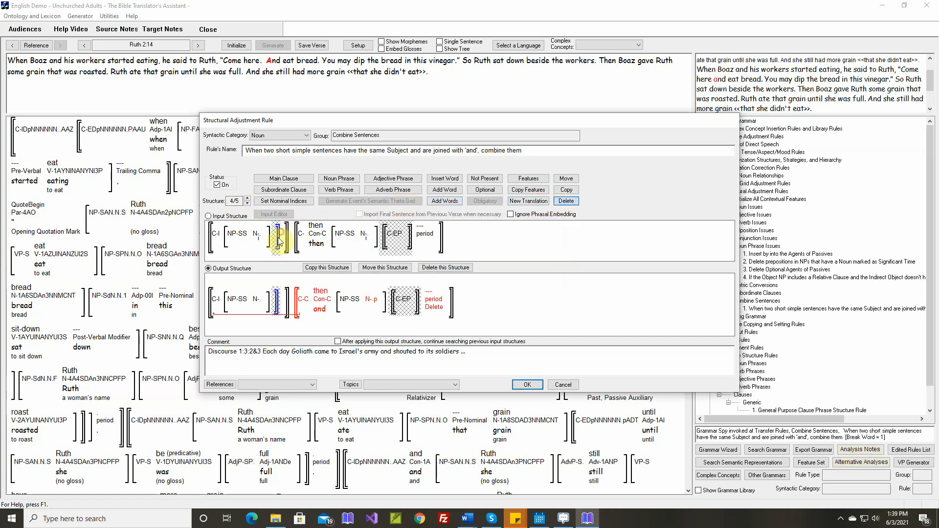
pyautogui.moveTo(277, 242); pyautogui.dragTo(379, 243)
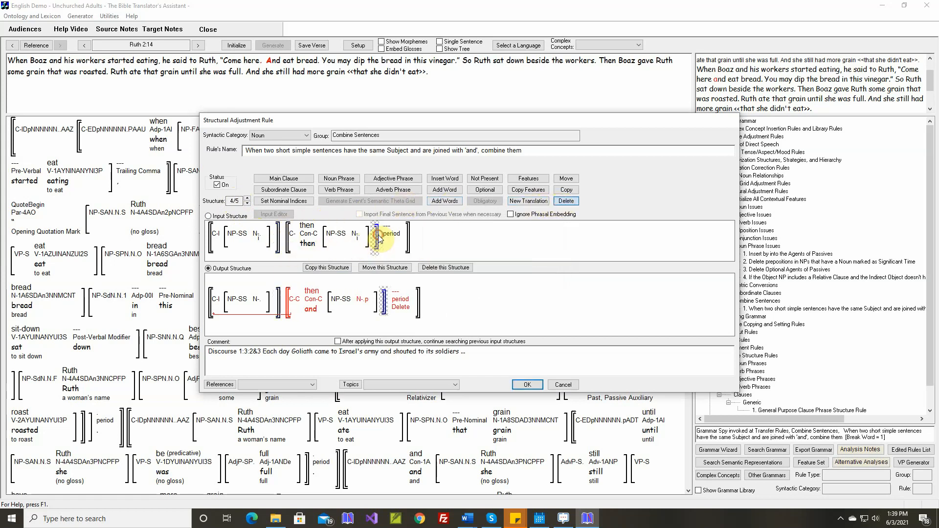
pyautogui.click(307, 235)
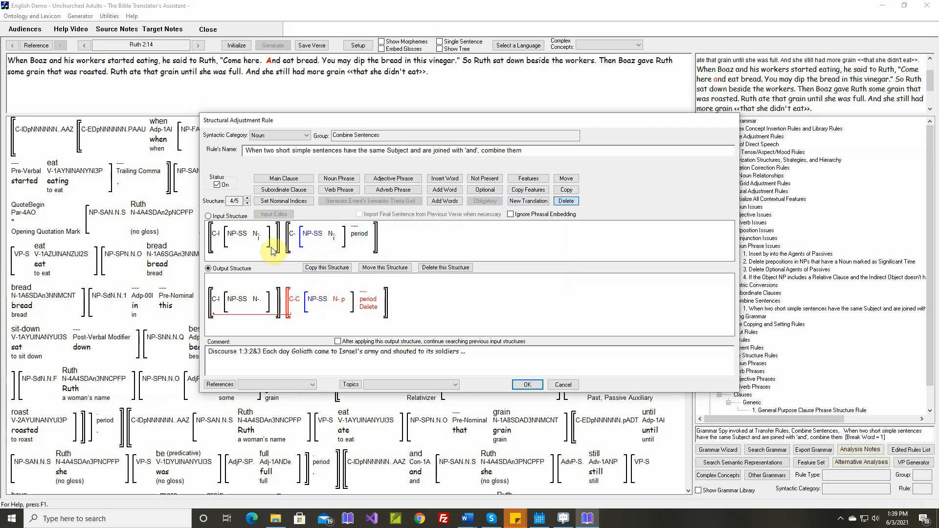
# Add a subordinate clause around the first sentence's subject noun phrase and set its clause type to Patient (Object Complement).
pyautogui.click(286, 194)
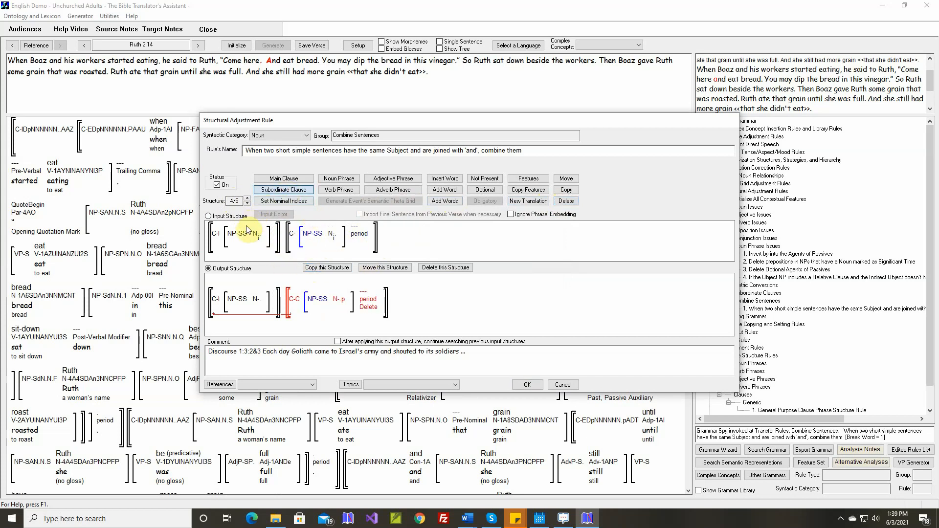
pyautogui.click(224, 239)
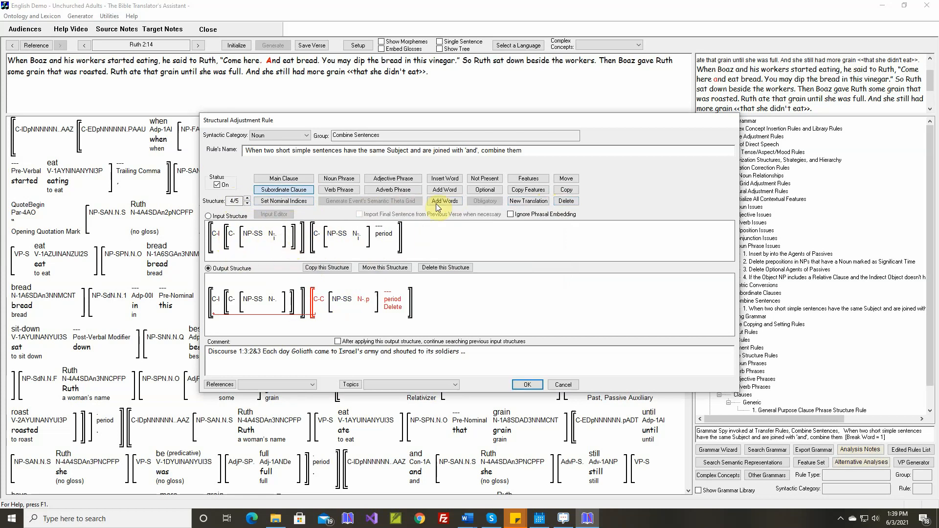
pyautogui.click(526, 180)
pyautogui.click(230, 237)
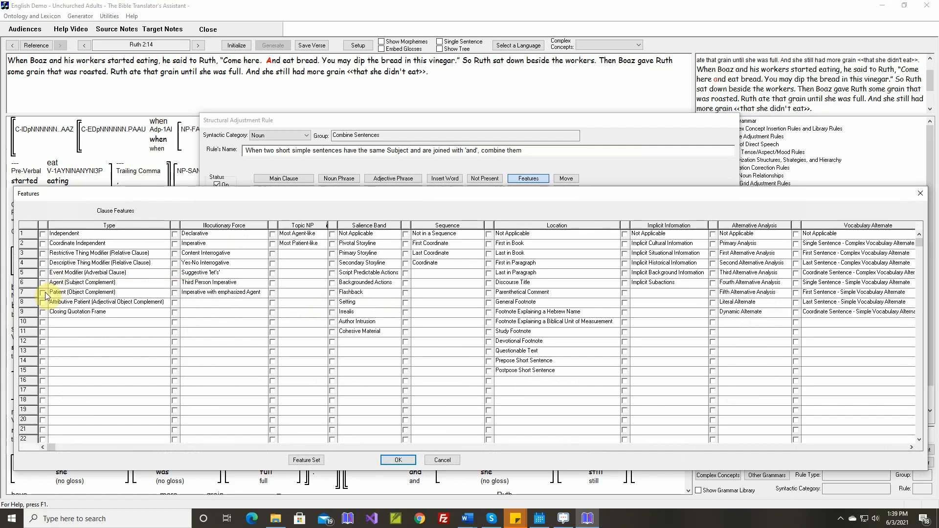
pyautogui.click(43, 293)
pyautogui.click(397, 461)
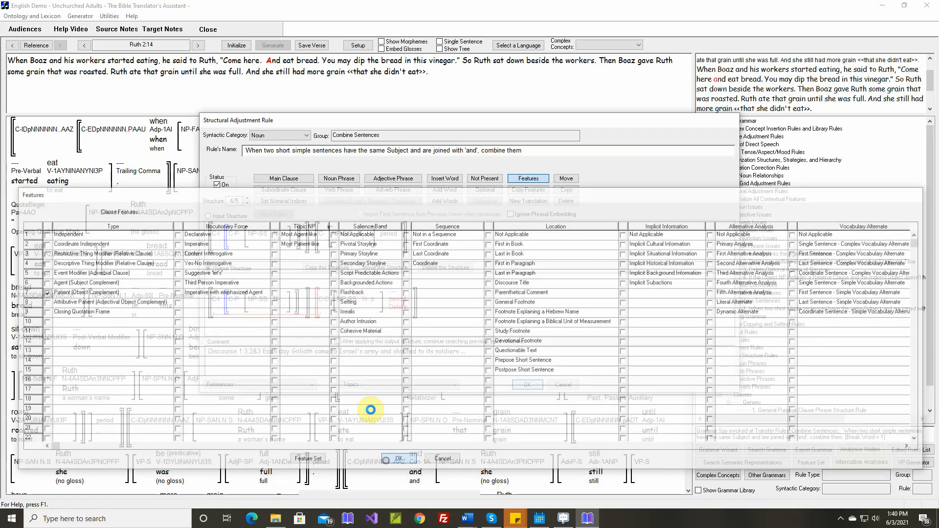
# Insert the source particle QuoteBegin-A before the noun phrase inside the object complement clause.
pyautogui.click(444, 179)
pyautogui.click(259, 232)
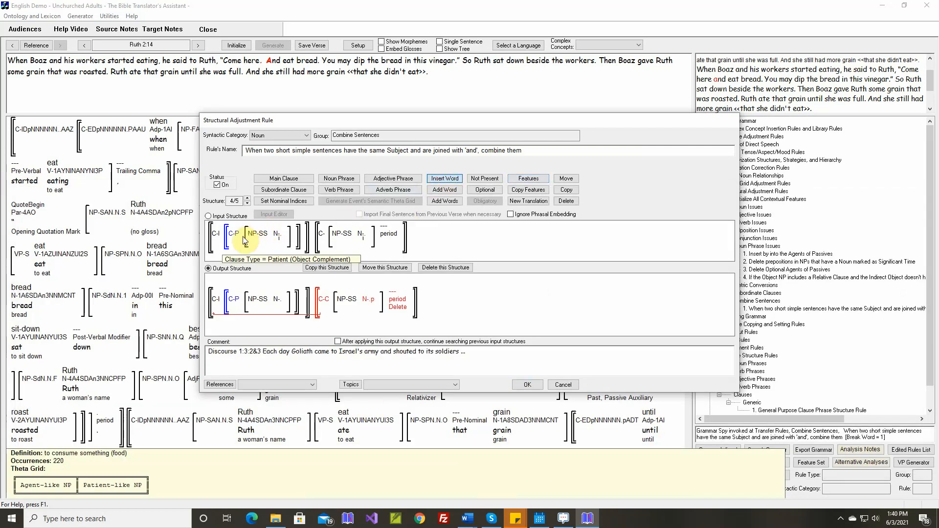
pyautogui.click(443, 234)
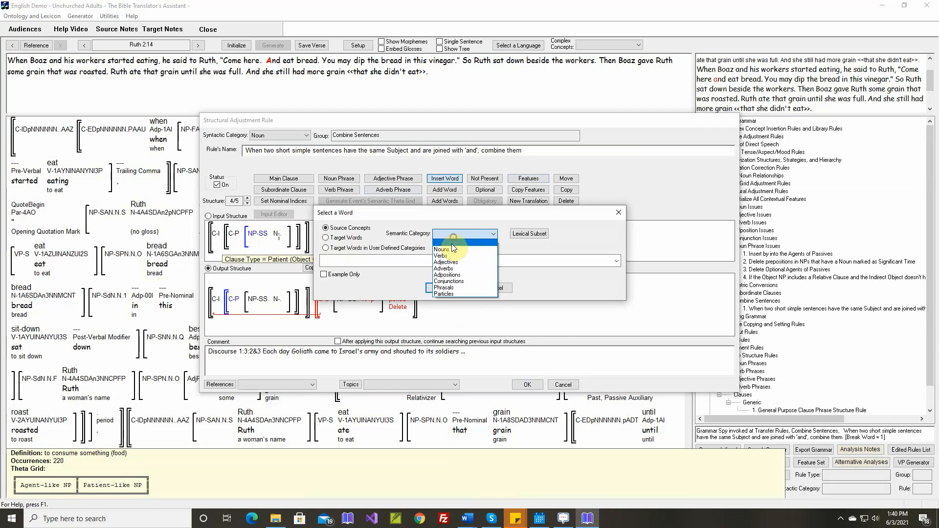
pyautogui.click(439, 294)
pyautogui.click(406, 264)
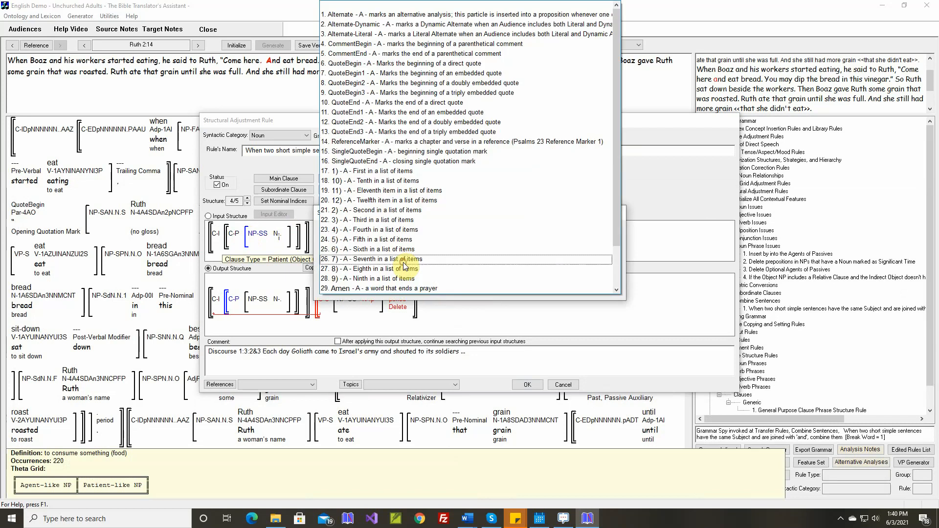
pyautogui.click(382, 68)
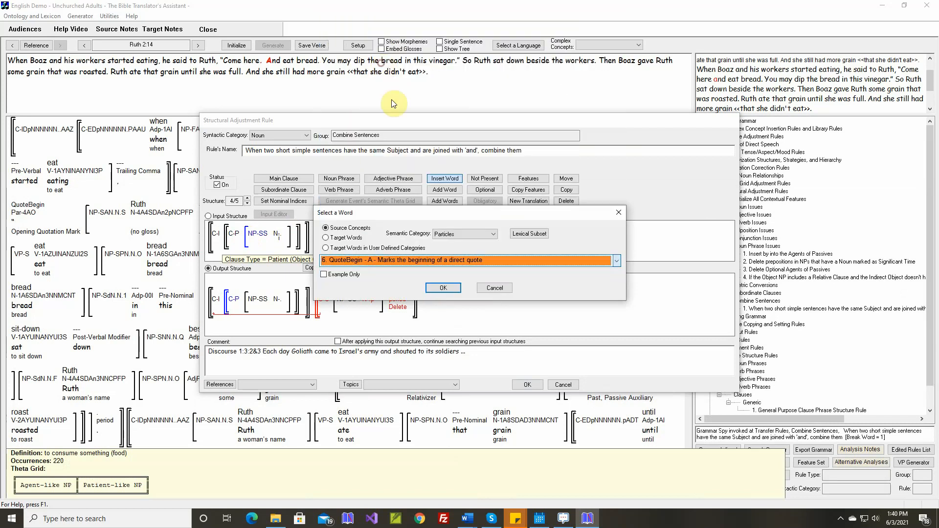
pyautogui.click(435, 288)
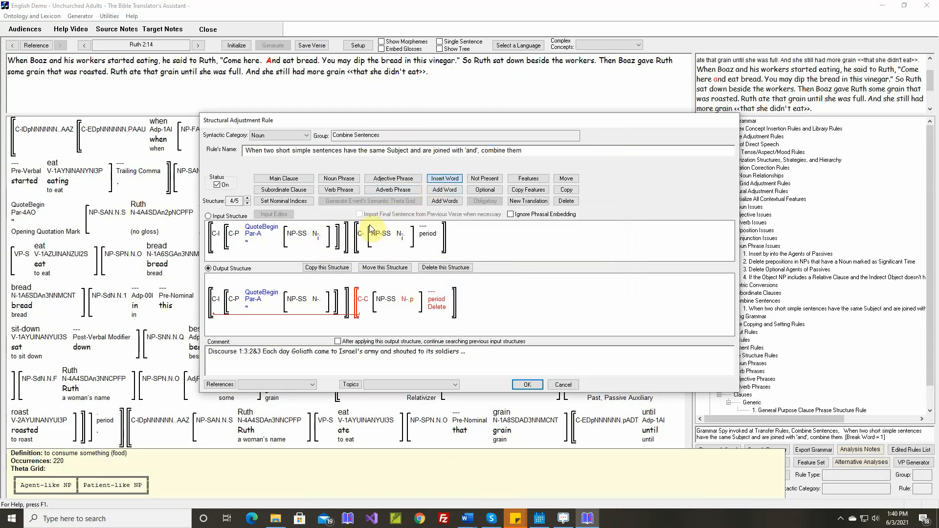
# Insert the source conjunction "and"-A before the second clause's subject, limiting the word list to Ruth 2:14.
pyautogui.click(366, 236)
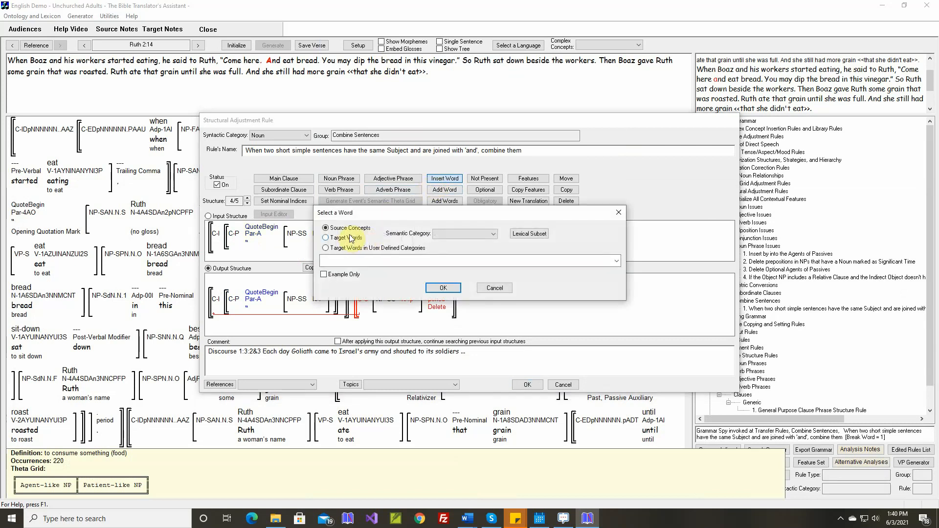
pyautogui.click(451, 235)
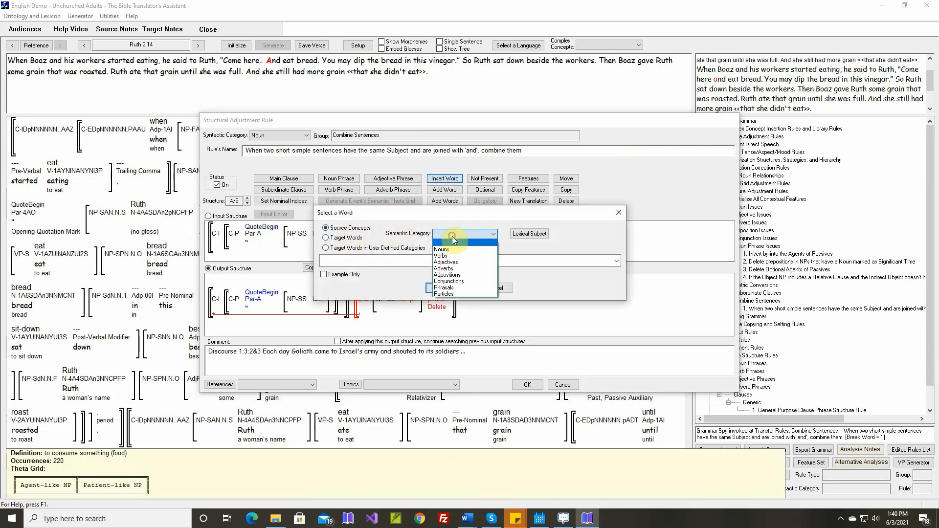
pyautogui.click(448, 281)
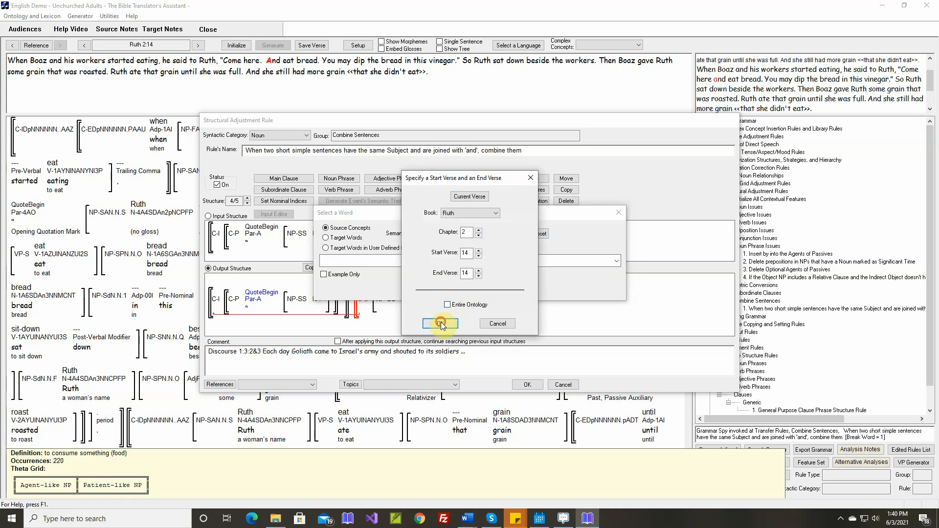
pyautogui.click(440, 323)
pyautogui.click(405, 261)
pyautogui.click(403, 270)
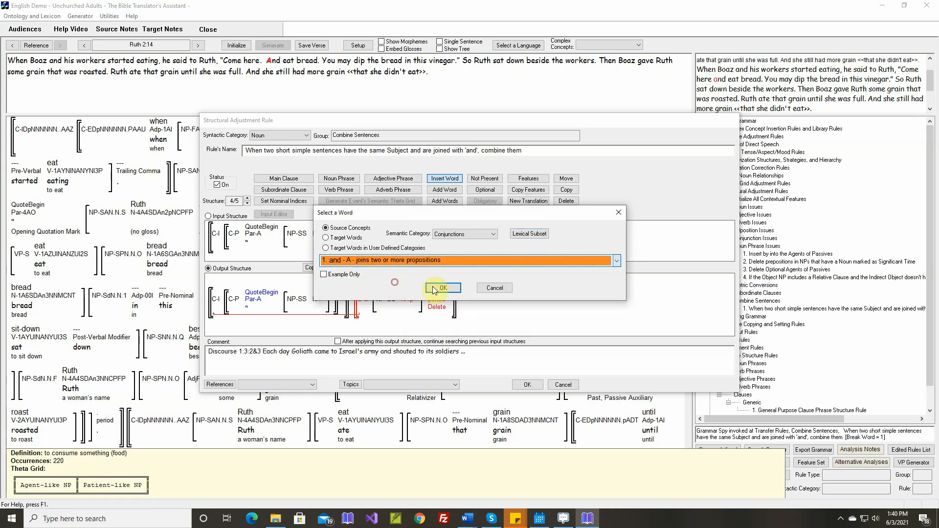
pyautogui.click(435, 290)
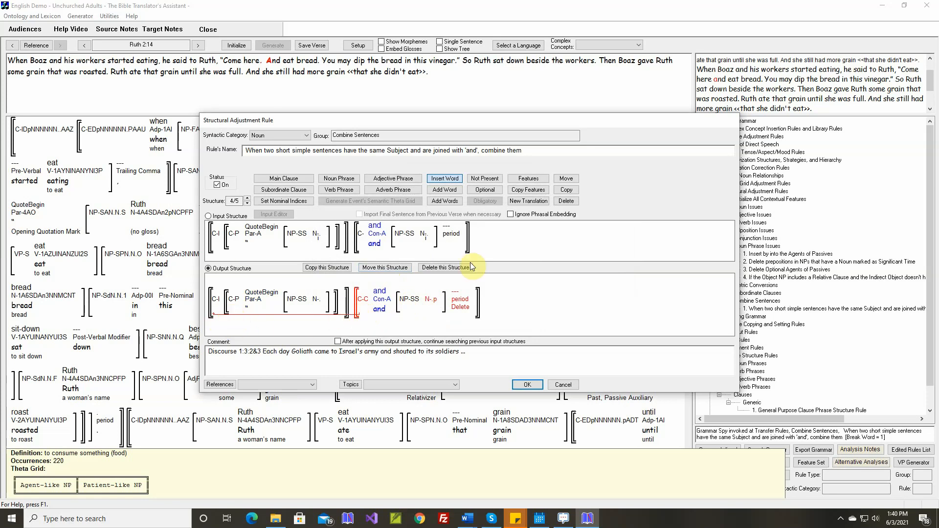
# Redirect the second clause's move in the output structure to the start of the object complement clause.
pyautogui.click(565, 179)
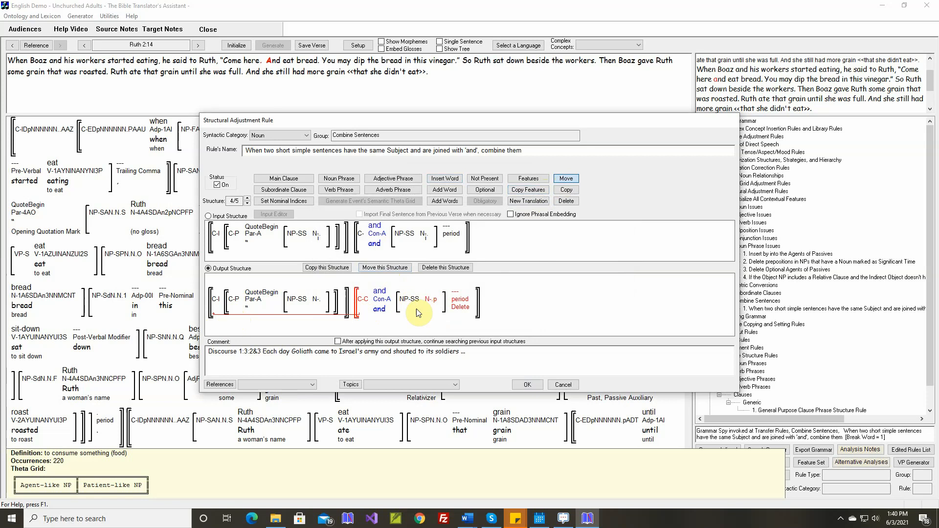
pyautogui.click(360, 315)
pyautogui.click(227, 311)
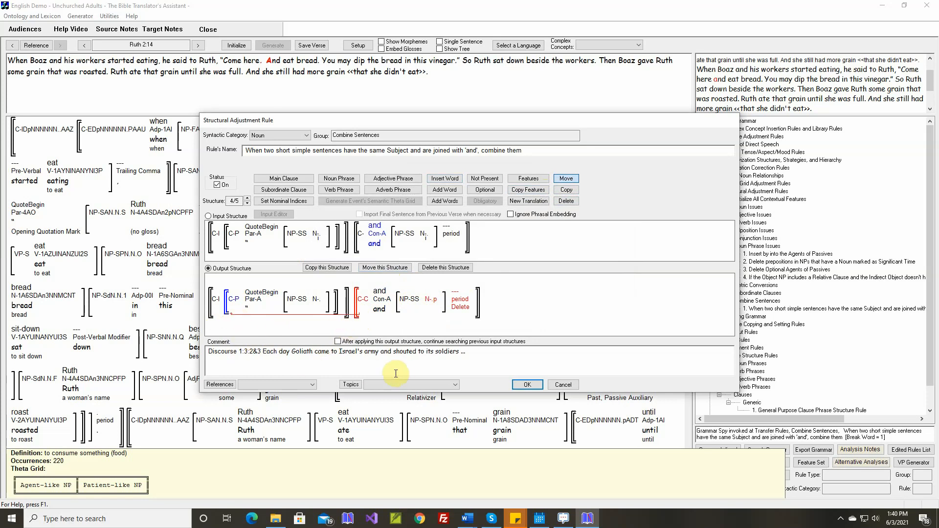
# Replace the structure's comment with 'Ruth 2:14:1&2 Boaz said to Ruth, "Come here and eat bread."' and accept the rule.
pyautogui.moveTo(212, 353); pyautogui.dragTo(484, 347)
pyautogui.press('BackSpace')
pyautogui.press('BackSpace')
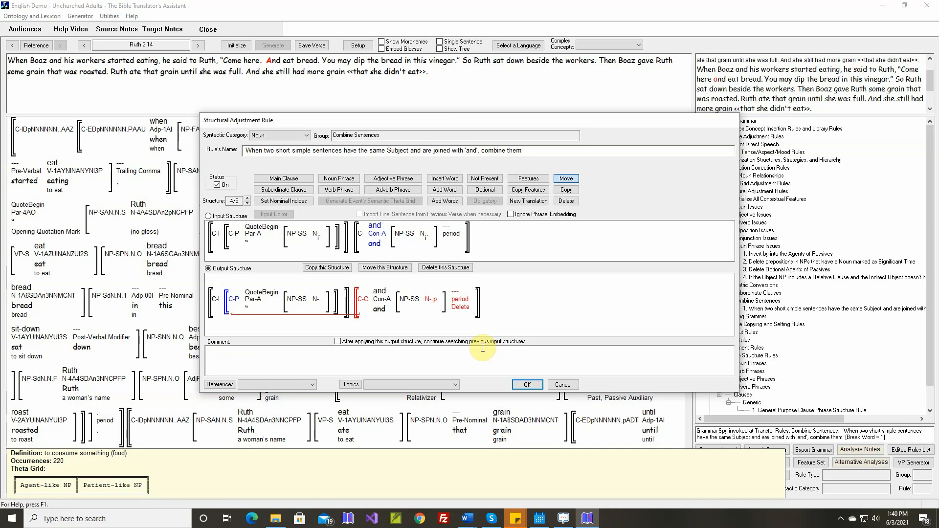
pyautogui.write('Rut')
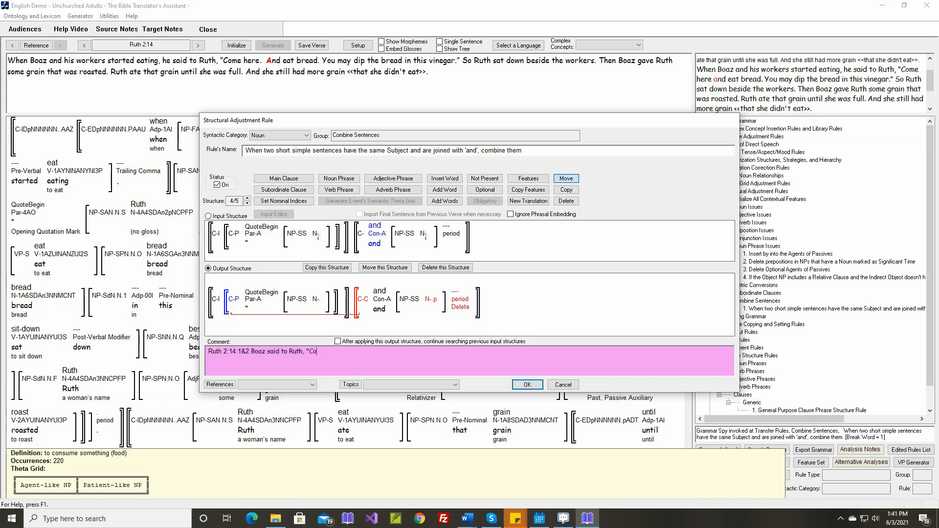
pyautogui.write('nd s')
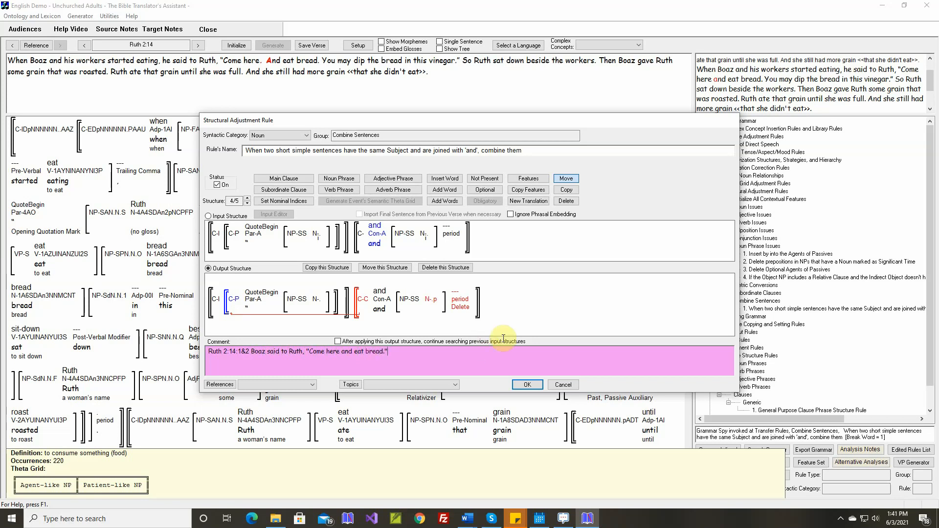
pyautogui.click(527, 385)
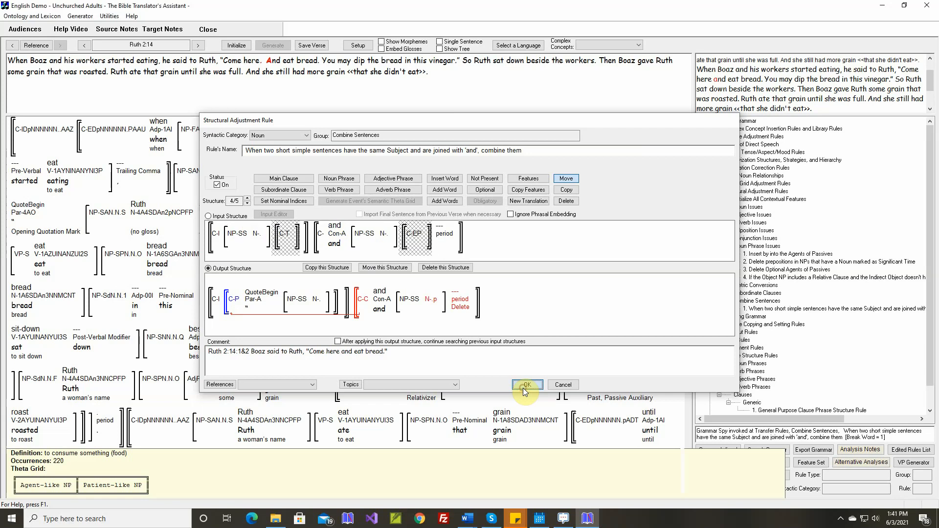
# Reinitialize and regenerate Ruth 2:14, compare it with the document's text, and save the verse.
pyautogui.click(248, 47)
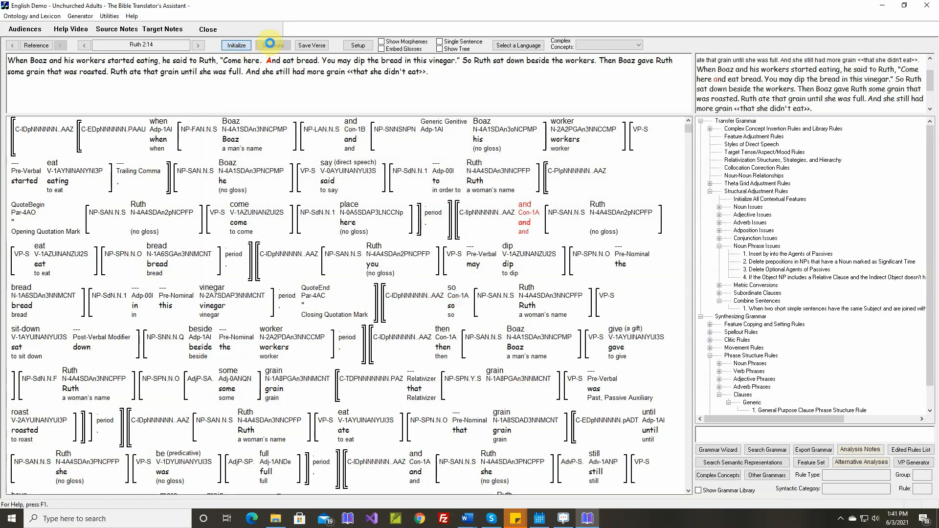
pyautogui.click(272, 45)
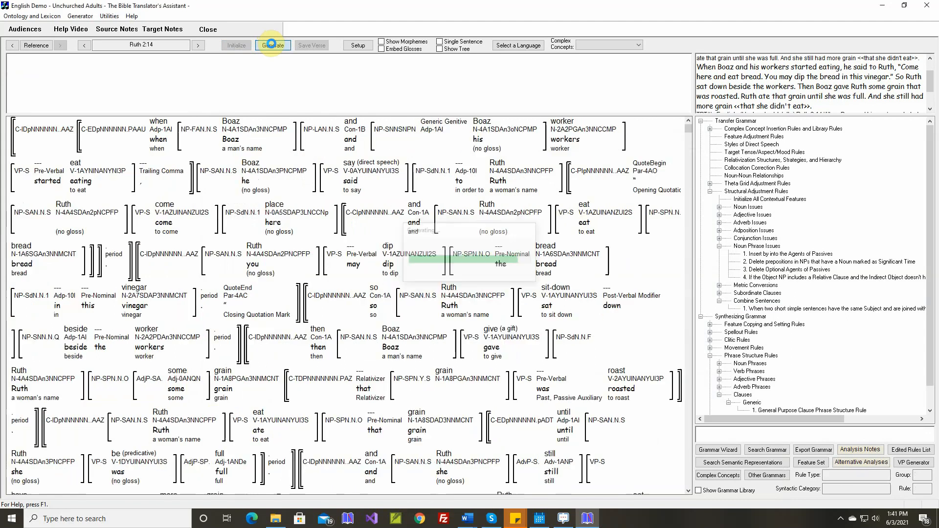
pyautogui.click(929, 111)
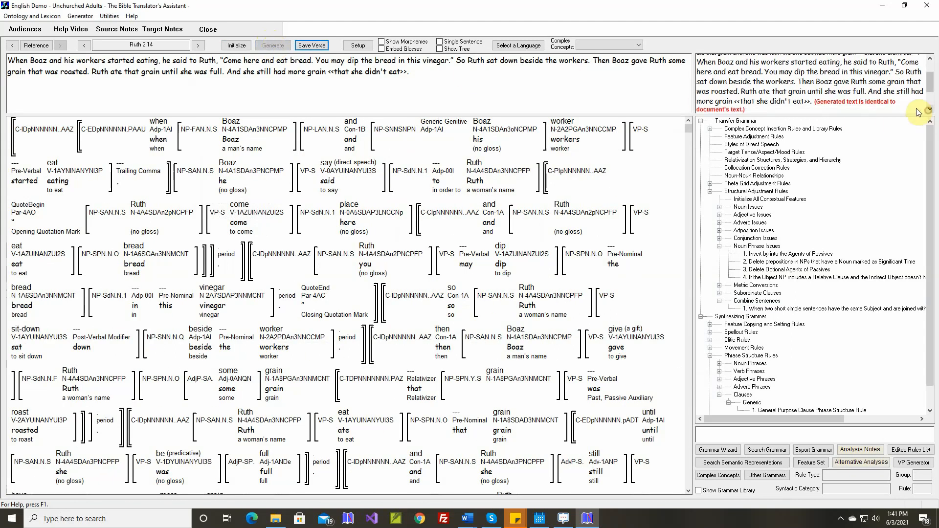
pyautogui.click(313, 47)
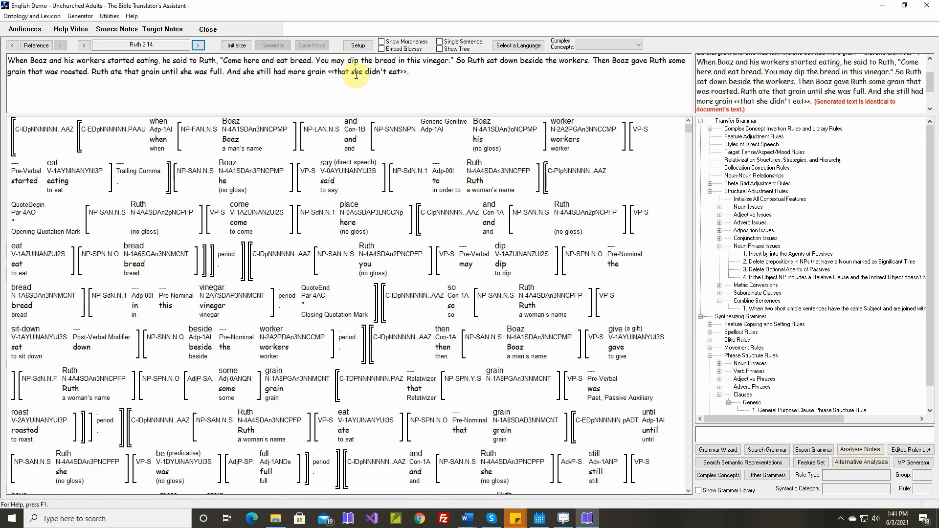
# In the multiple-text generator, extend the Bible passage to end at Ruth 2:14 and generate all passages, deleting the old verses that have differences.
pyautogui.click(80, 15)
pyautogui.click(90, 39)
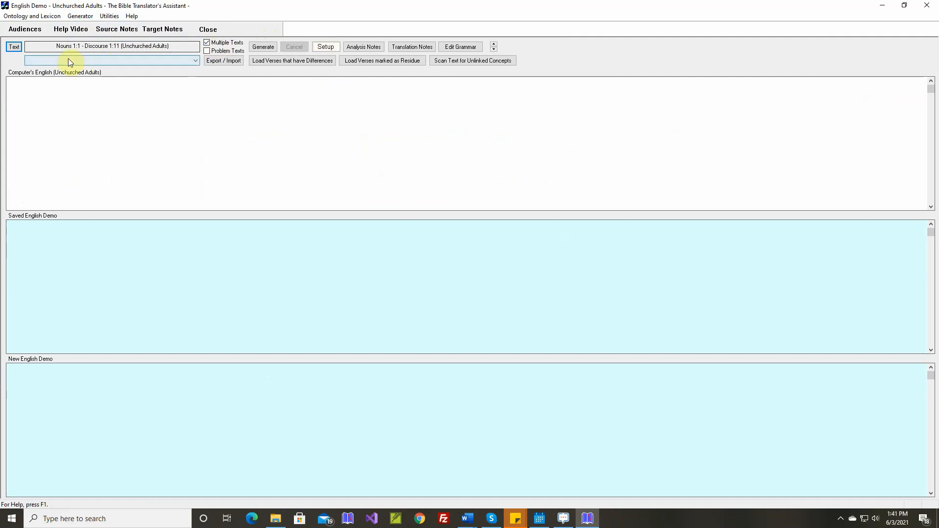
pyautogui.click(14, 47)
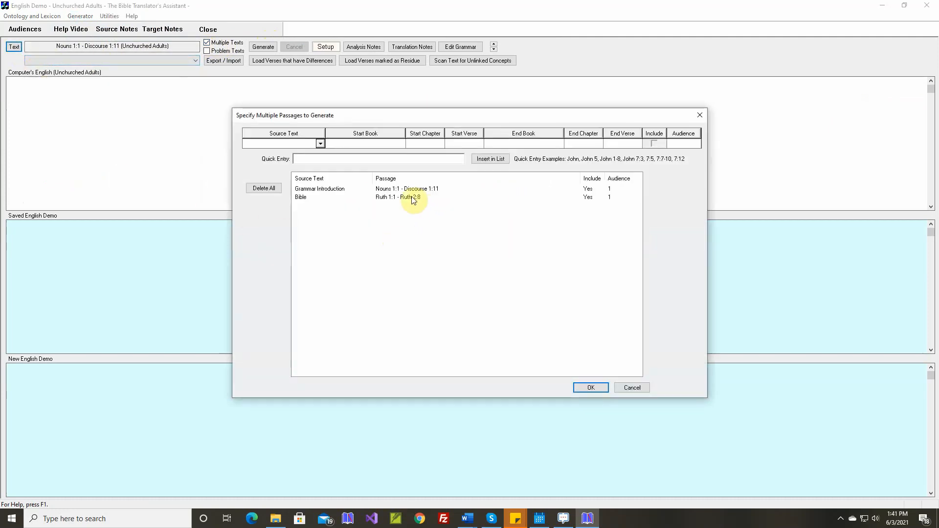
pyautogui.click(300, 197)
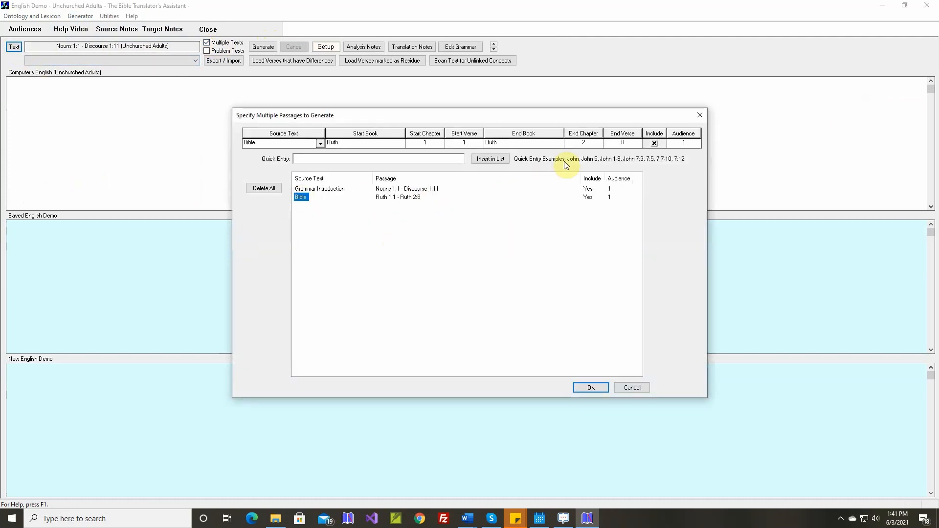
pyautogui.click(638, 146)
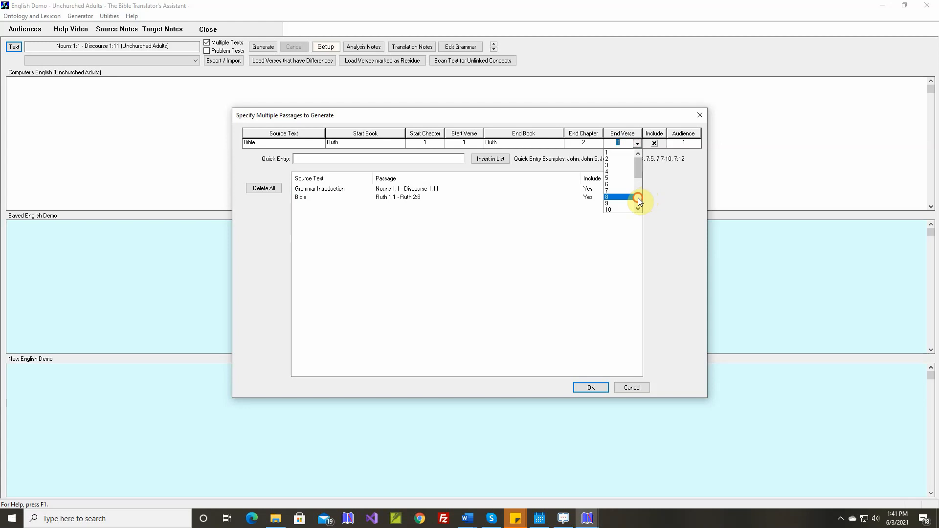
pyautogui.click(610, 178)
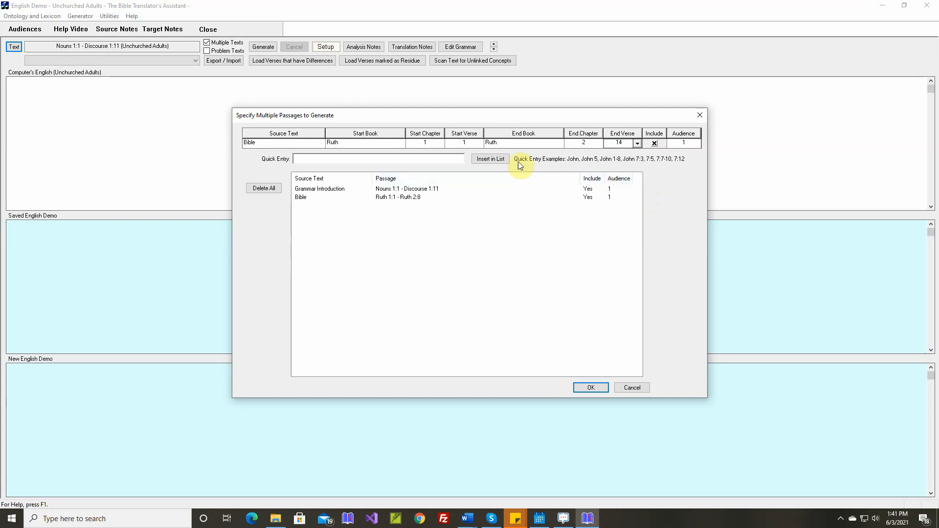
pyautogui.click(494, 159)
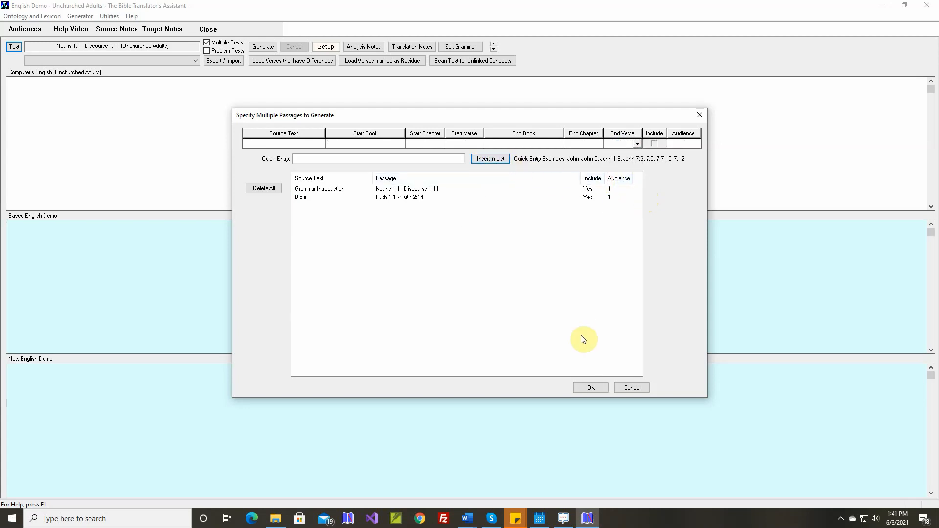
pyautogui.click(596, 387)
pyautogui.click(269, 49)
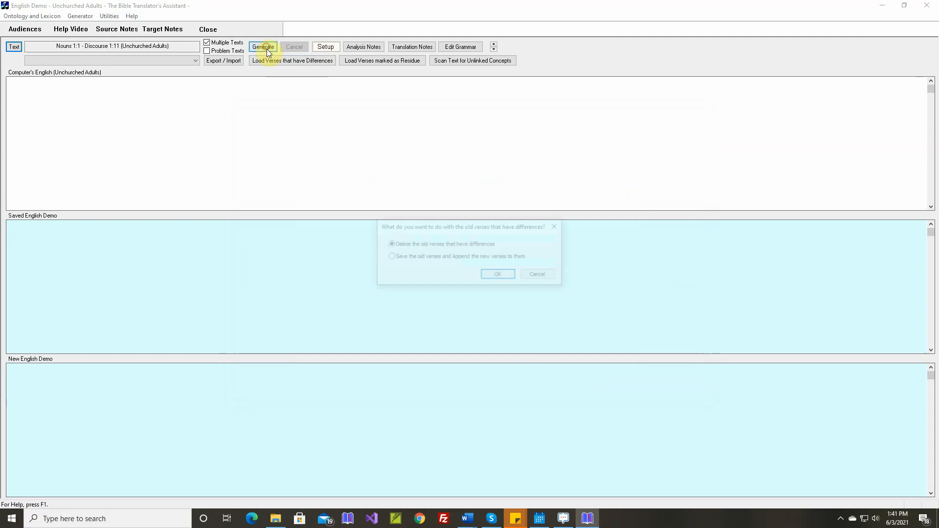
pyautogui.click(497, 276)
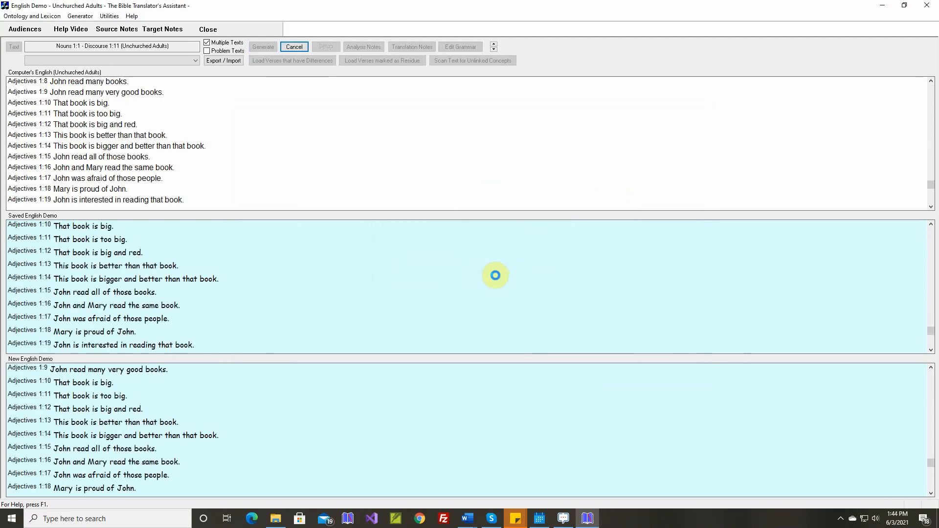
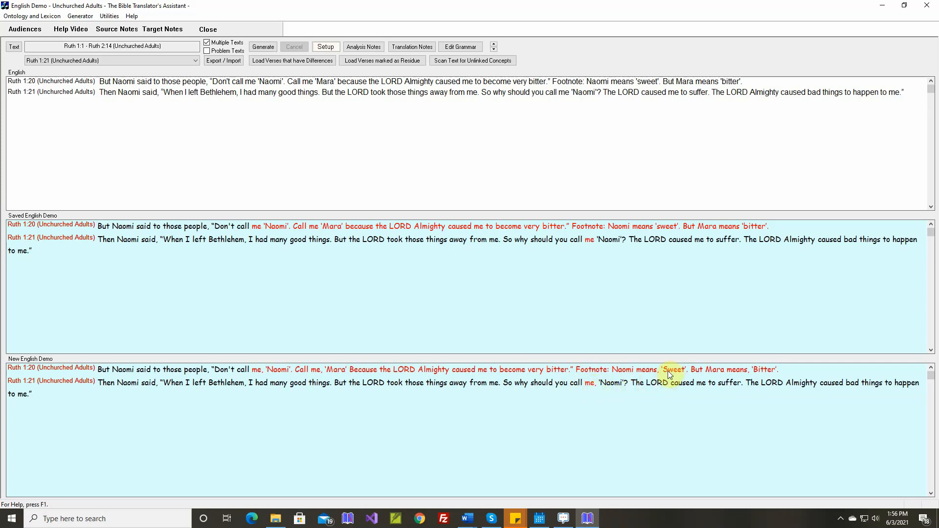
# Open Ruth 1:20 from the newly generated text and examine how the ontology's source particles map single and embedded quotation marks to target particles.
pyautogui.rightClick(361, 374)
pyautogui.click(400, 366)
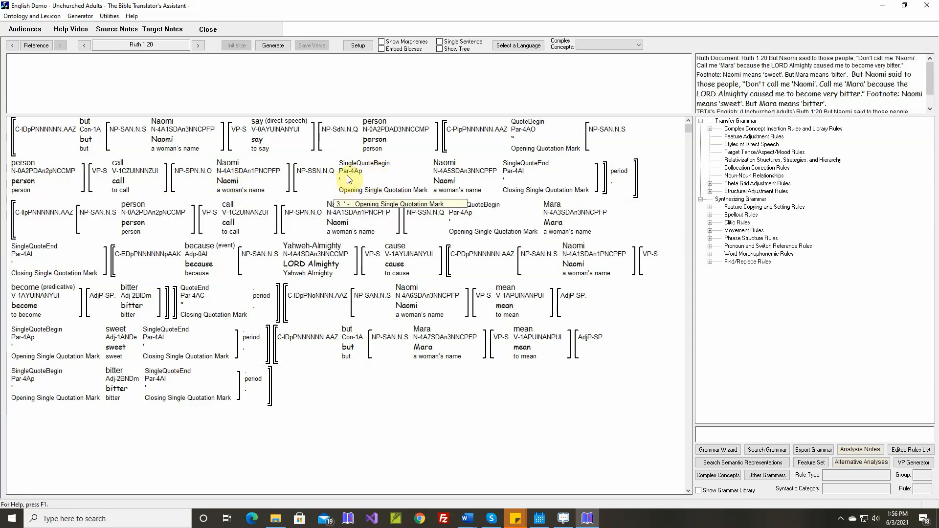
pyautogui.click(29, 16)
pyautogui.moveTo(31, 39)
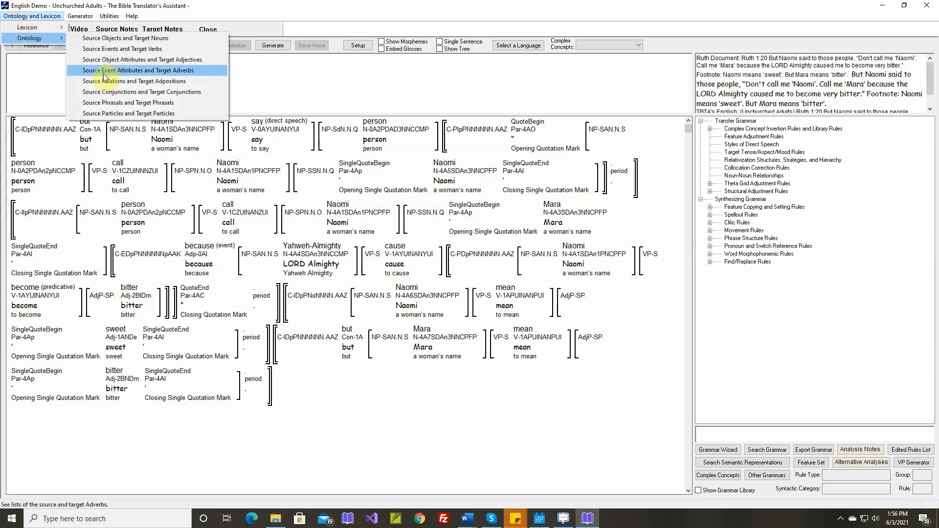
pyautogui.click(106, 112)
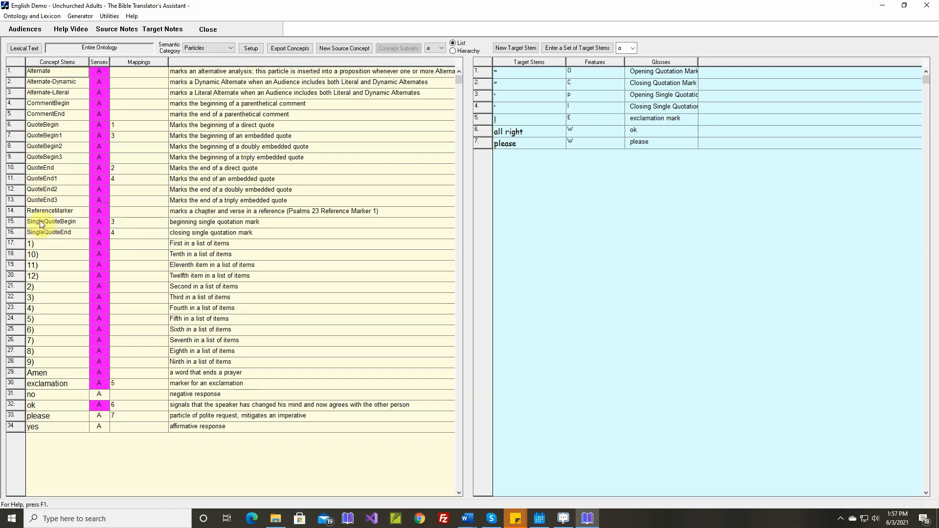
pyautogui.moveTo(62, 236)
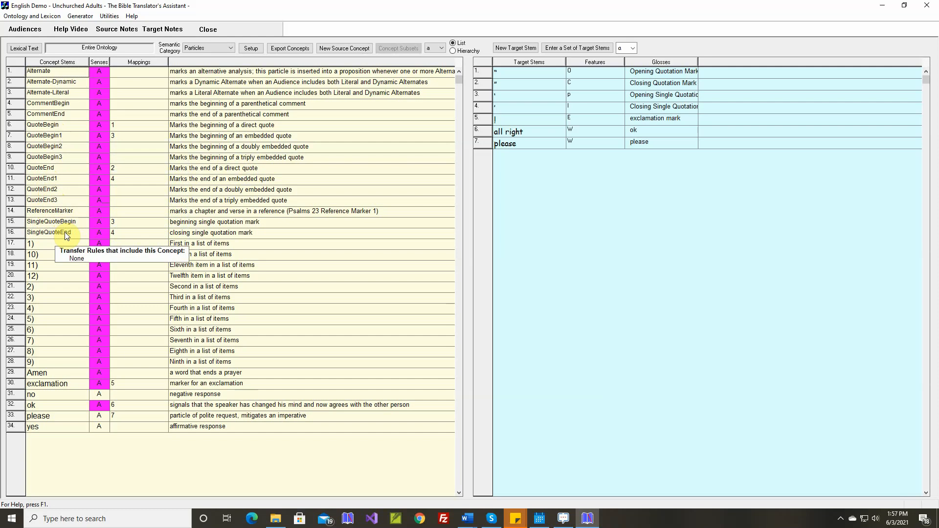
pyautogui.moveTo(113, 228)
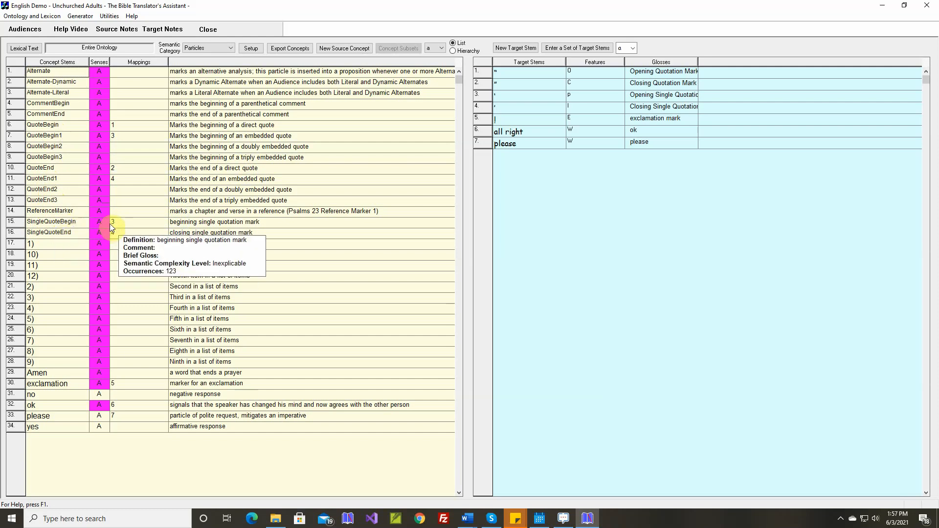
pyautogui.moveTo(117, 140)
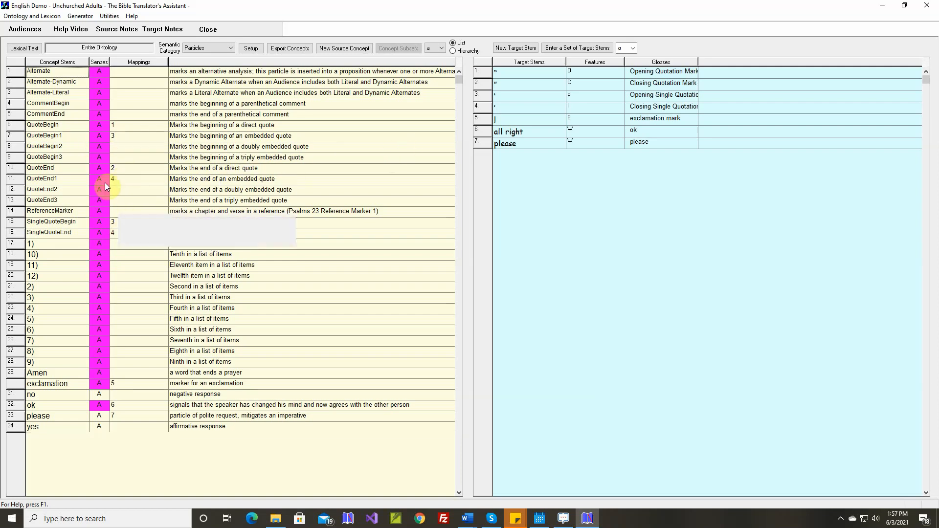
pyautogui.moveTo(70, 161)
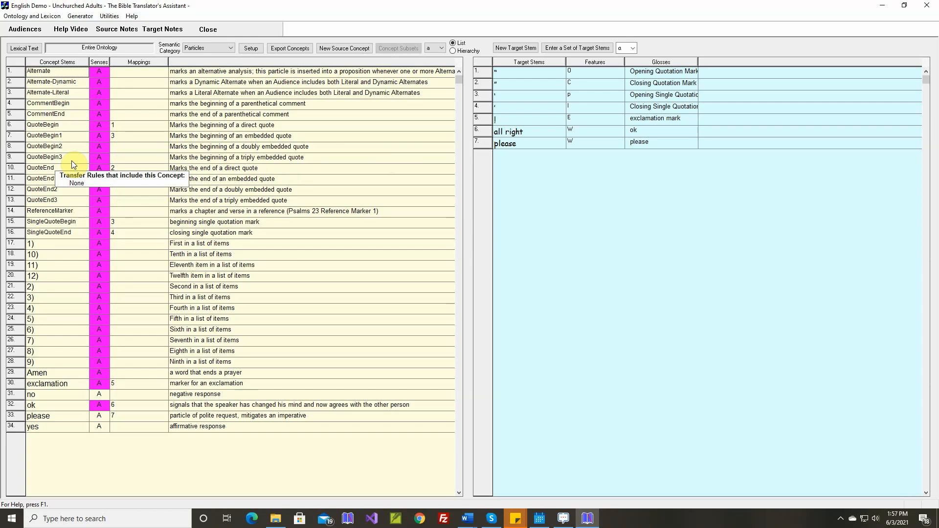
# Return to Ruth 1:20 in the grammar view and add a backtick (`) as a new target stem for the SingleQuoteBegin concept.
pyautogui.click(81, 18)
pyautogui.click(89, 28)
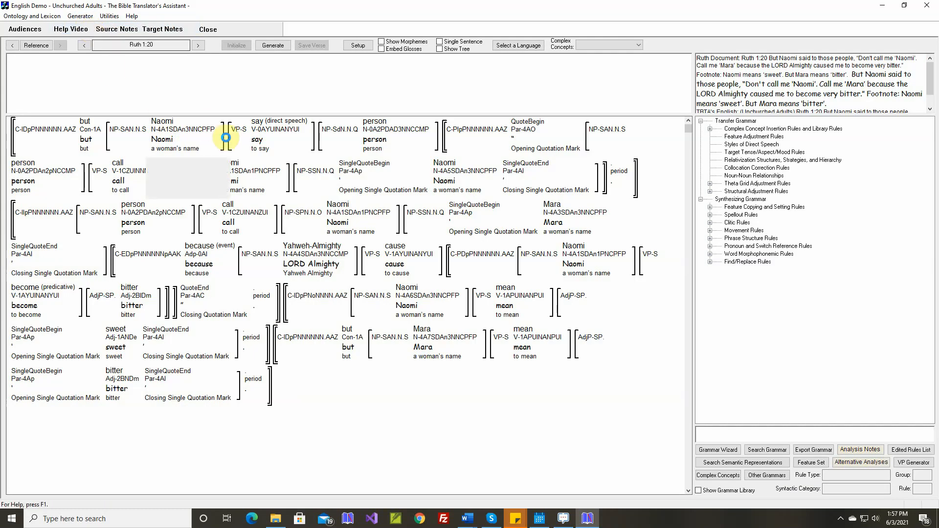
pyautogui.moveTo(365, 169)
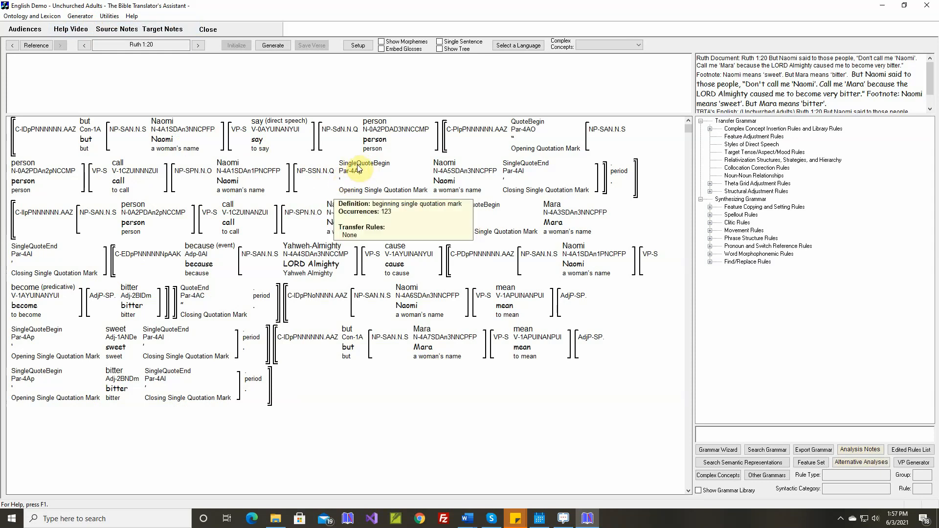
pyautogui.click(358, 170)
pyautogui.rightClick(359, 169)
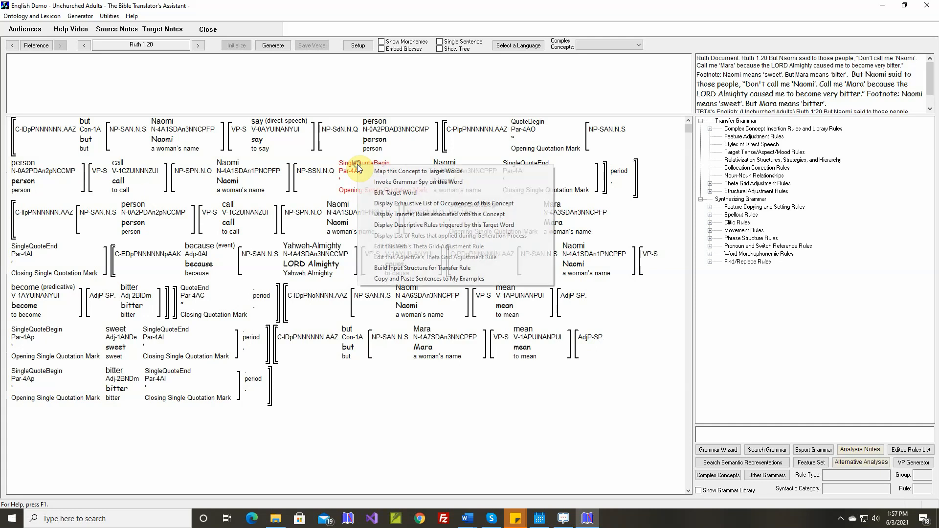
pyautogui.click(374, 172)
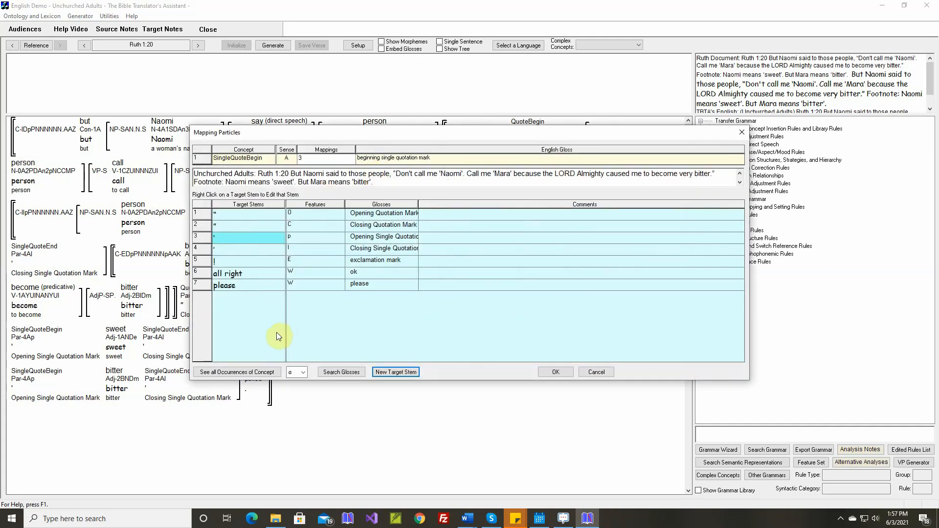
pyautogui.click(394, 373)
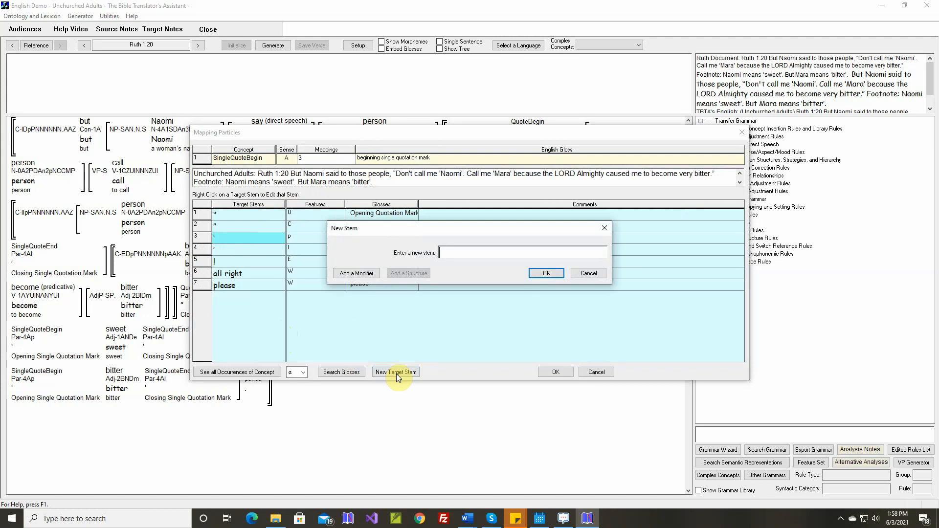
pyautogui.write('‘')
pyautogui.click(541, 274)
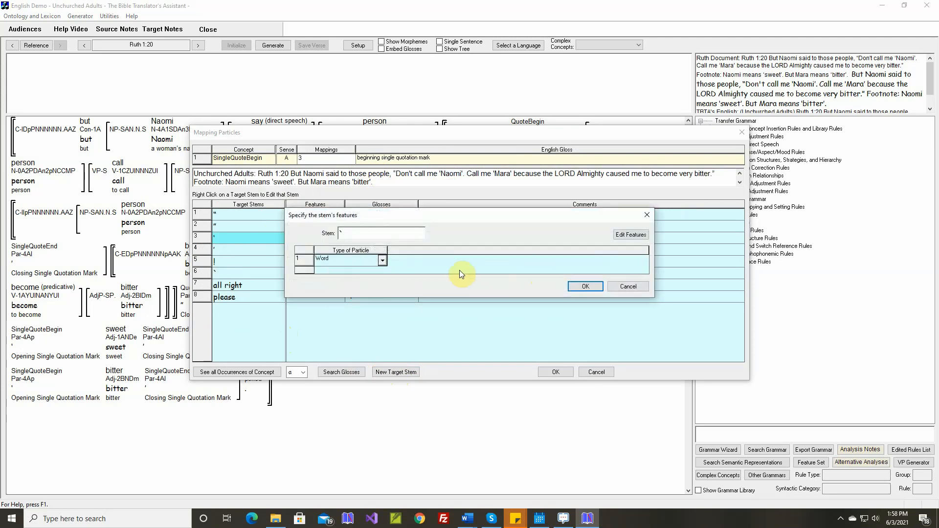
pyautogui.click(382, 261)
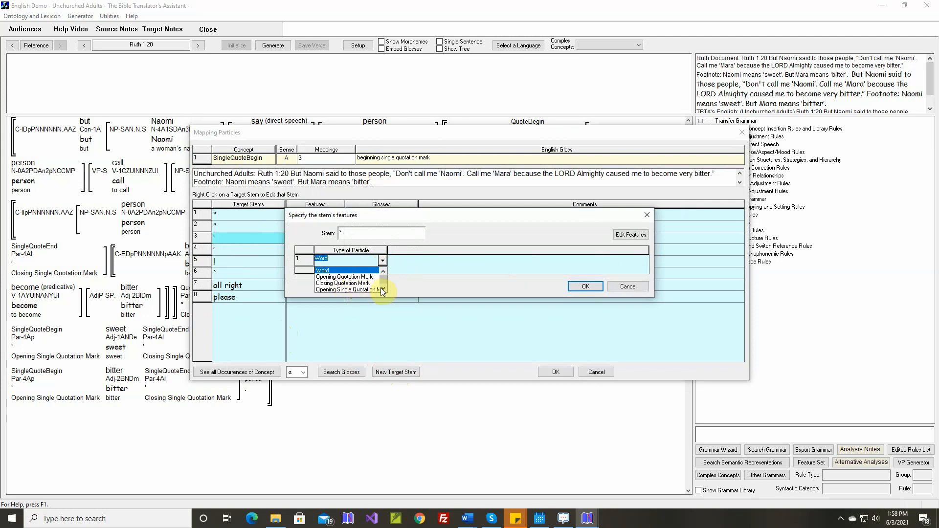
pyautogui.scroll(-5, 383, 290)
pyautogui.click(353, 287)
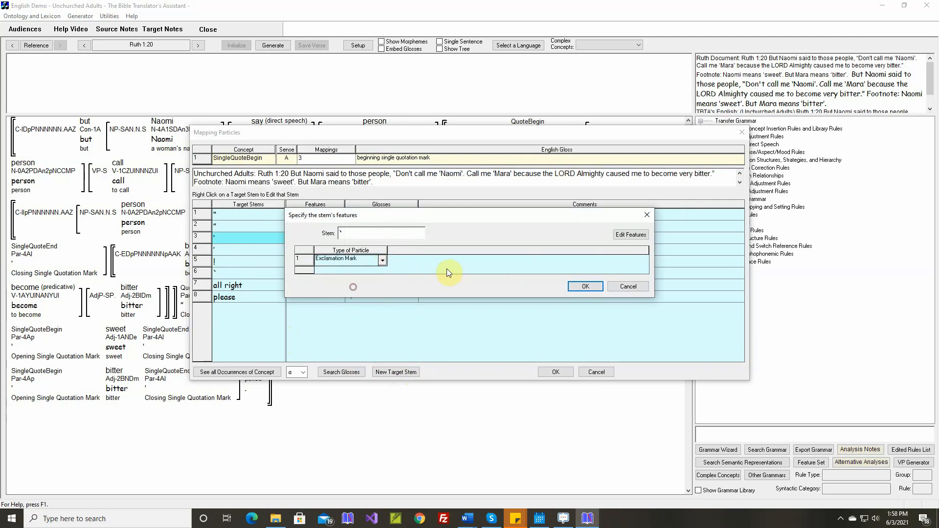
# Add an Opening Apostrophe value with the character o to the Type of Particle feature.
pyautogui.click(632, 235)
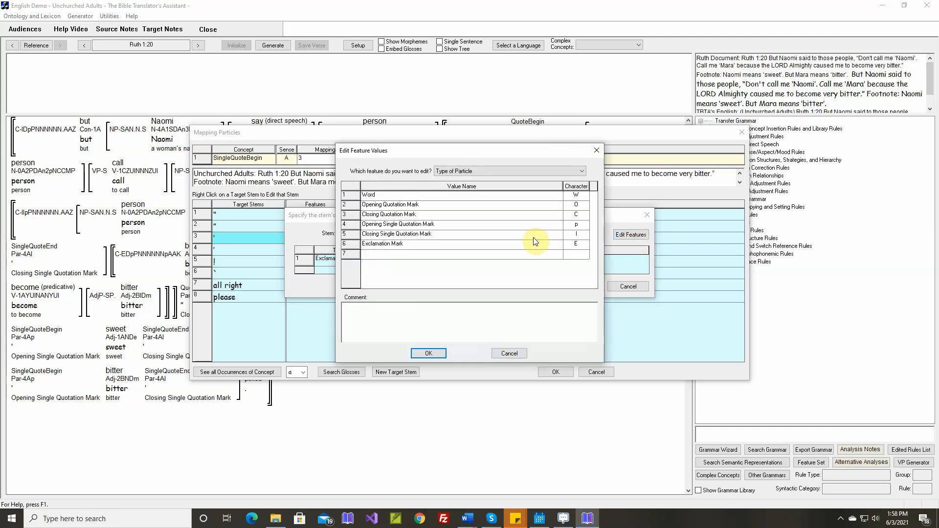
pyautogui.click(403, 254)
pyautogui.write('Opening Apostrophe')
pyautogui.press('Return')
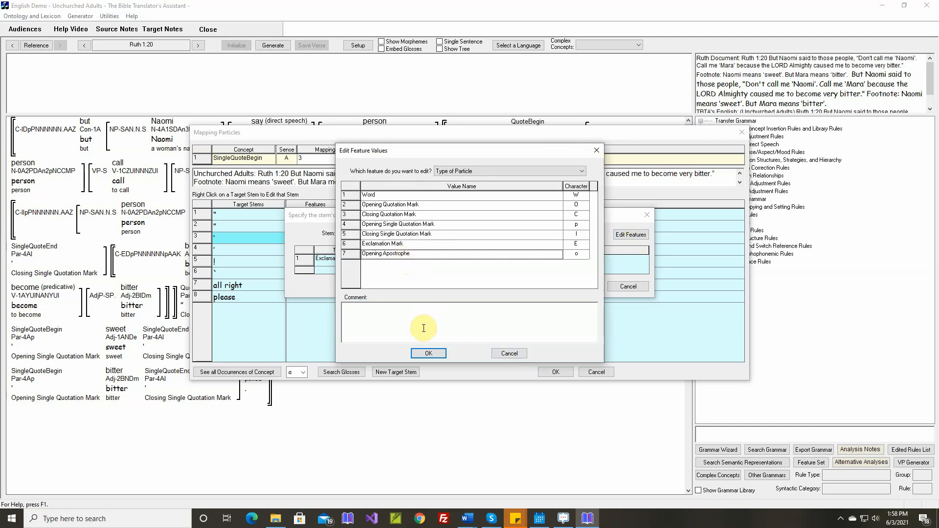
pyautogui.click(432, 353)
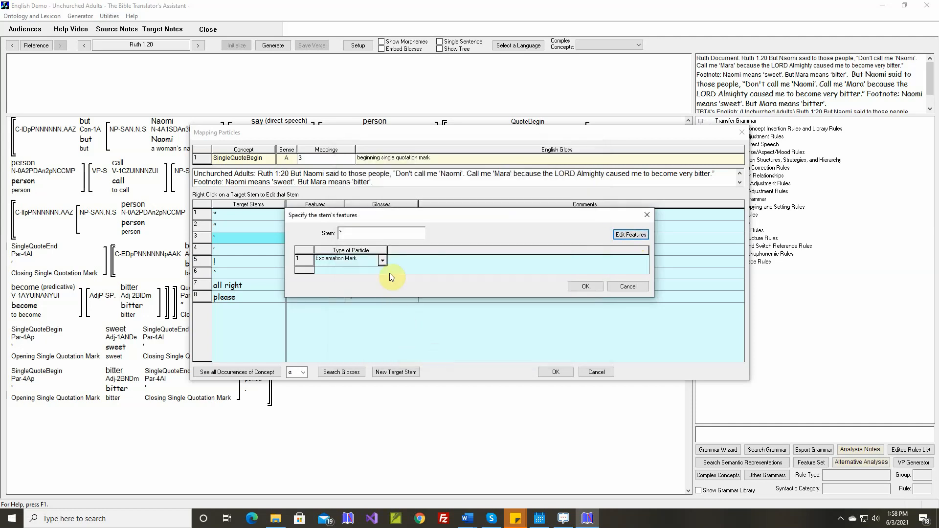
# Make the backtick stem an Opening Apostrophe with its default gloss, and unmap SingleQuoteBegin from the Opening Single Quotation Mark stem.
pyautogui.click(382, 260)
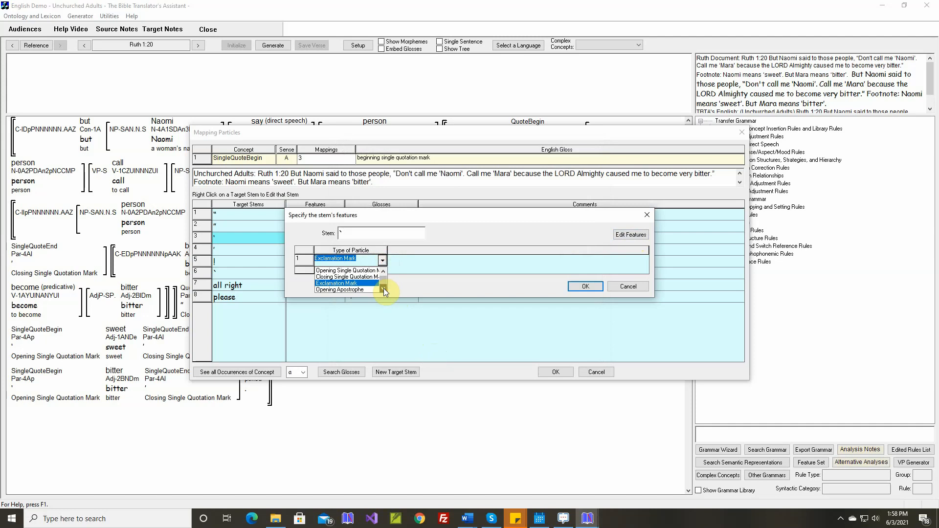
pyautogui.click(368, 290)
pyautogui.click(585, 286)
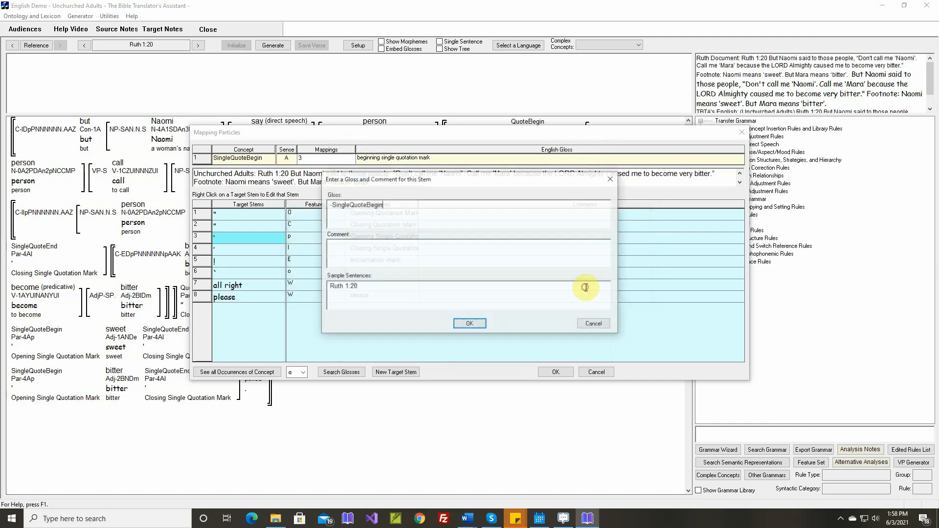
pyautogui.click(470, 324)
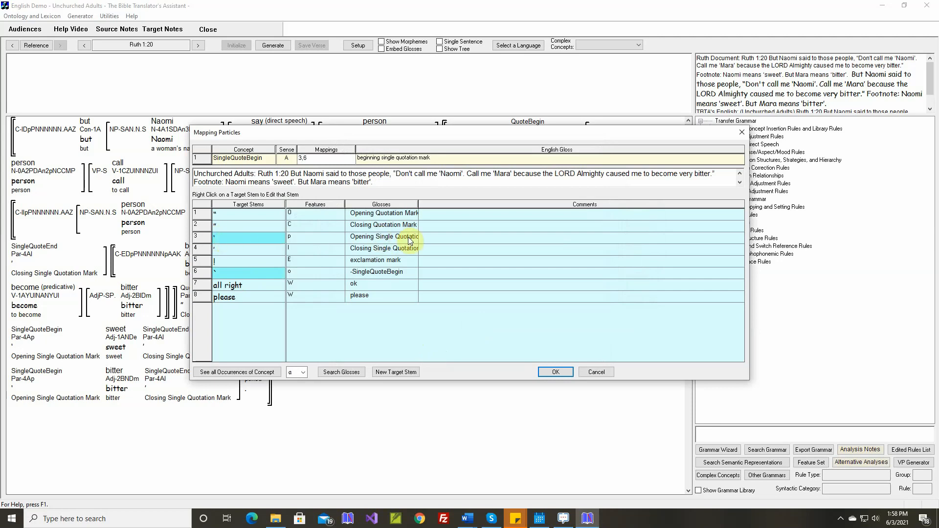
pyautogui.click(230, 237)
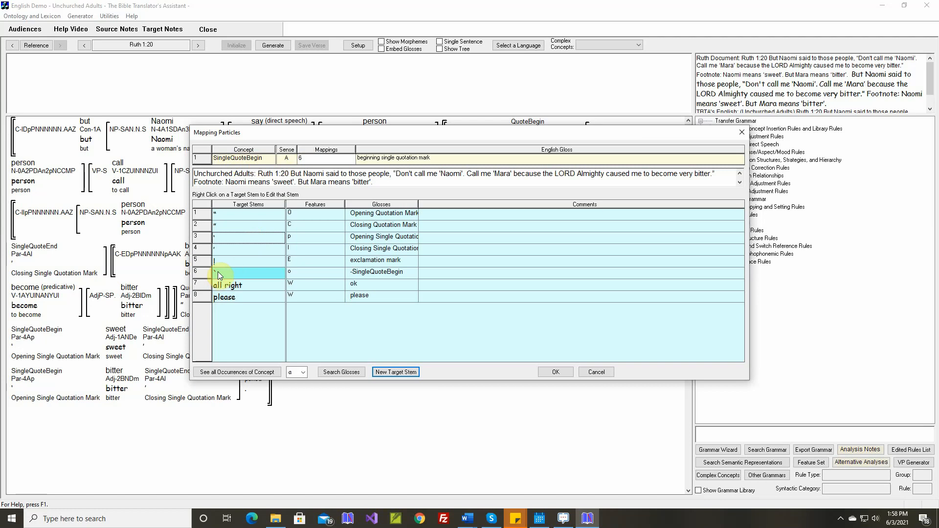
pyautogui.click(555, 372)
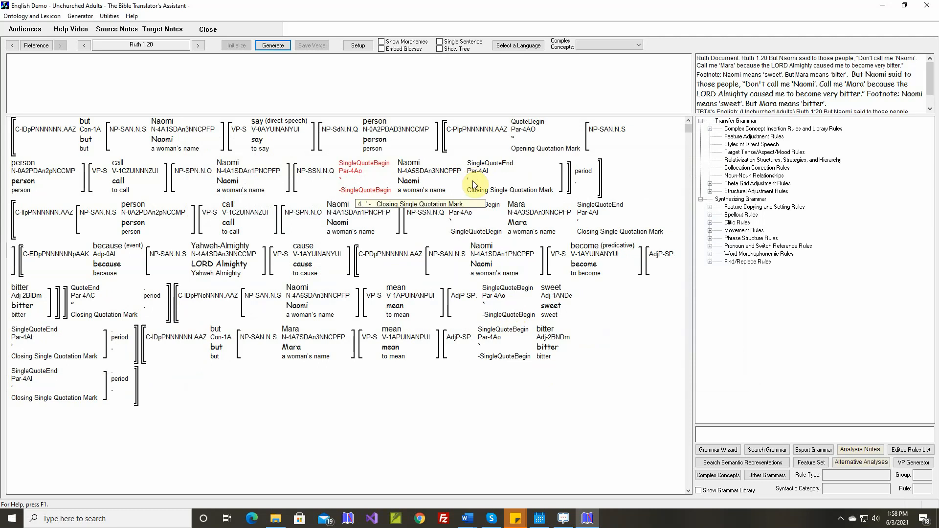
# Map the SingleQuoteEnd concept after Naomi in Ruth 1:20 to a new target stem, ~.
pyautogui.doubleClick(480, 166)
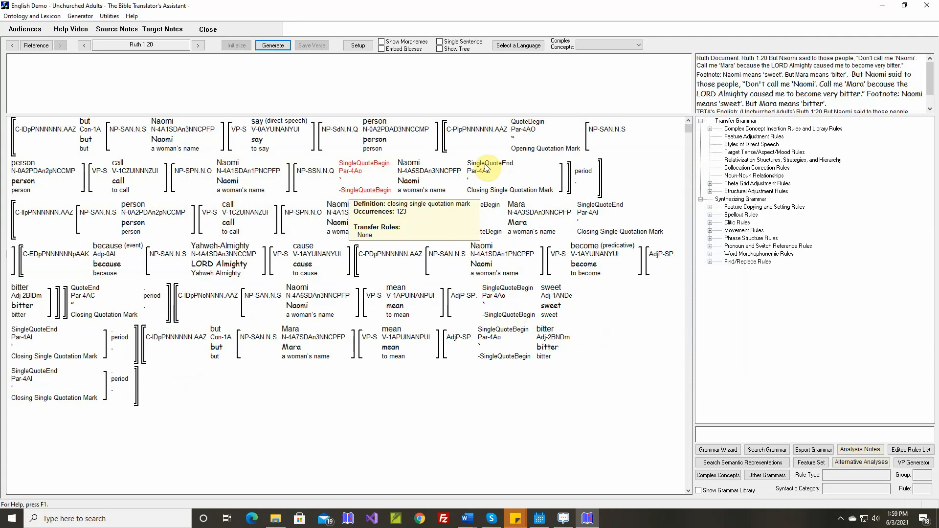
pyautogui.click(486, 166)
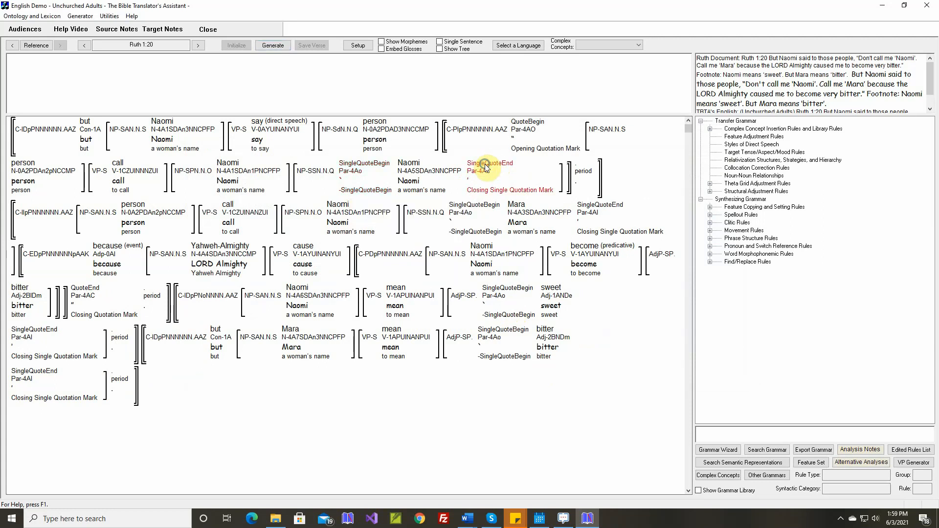
pyautogui.rightClick(485, 166)
pyautogui.click(502, 171)
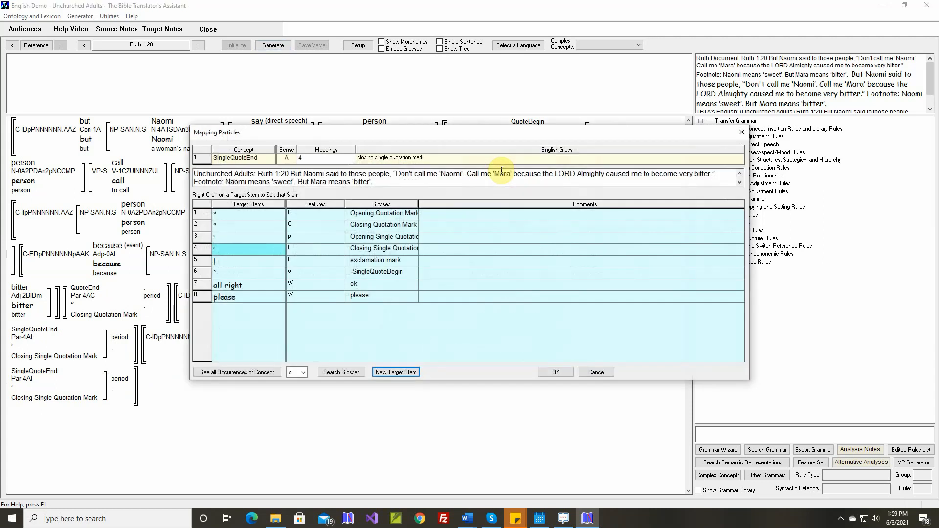
pyautogui.click(386, 372)
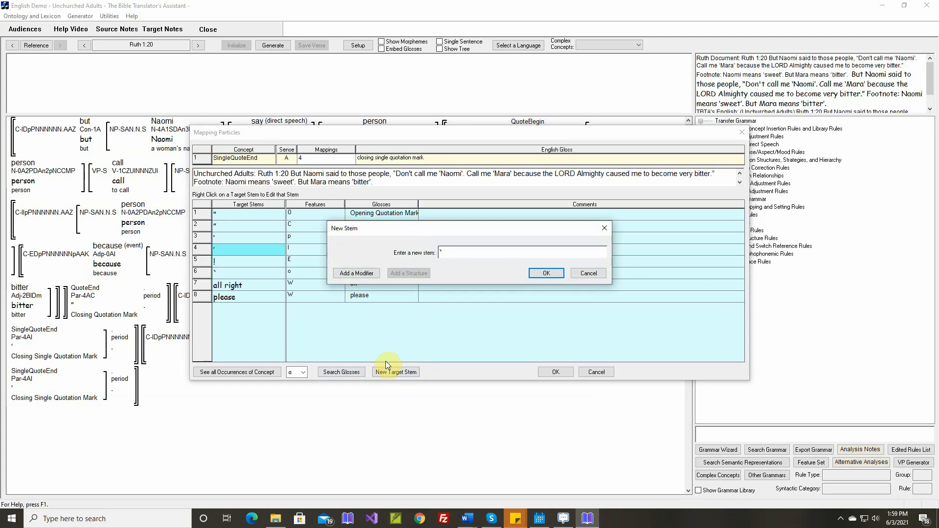
pyautogui.write('~')
pyautogui.click(540, 278)
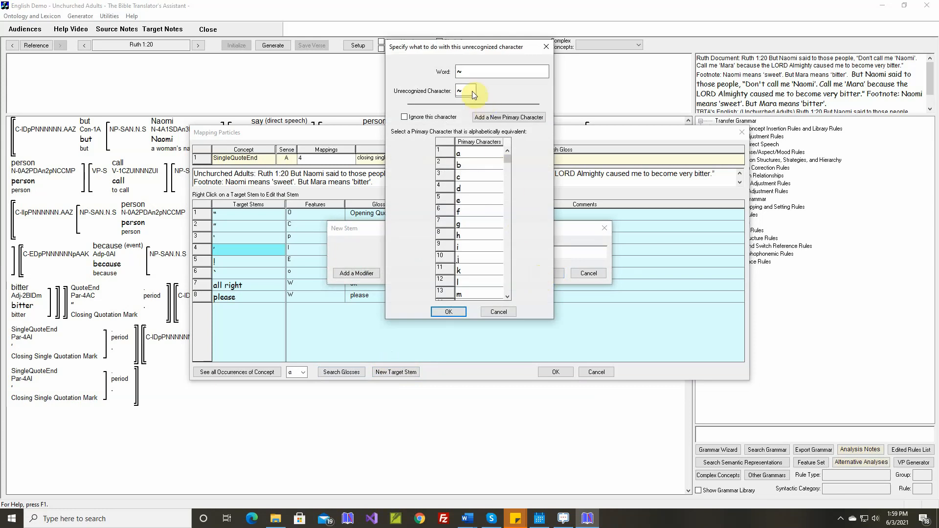
# Have the unrecognized ~ character ignored in alphabetical ordering and change its character type from the default.
pyautogui.click(404, 117)
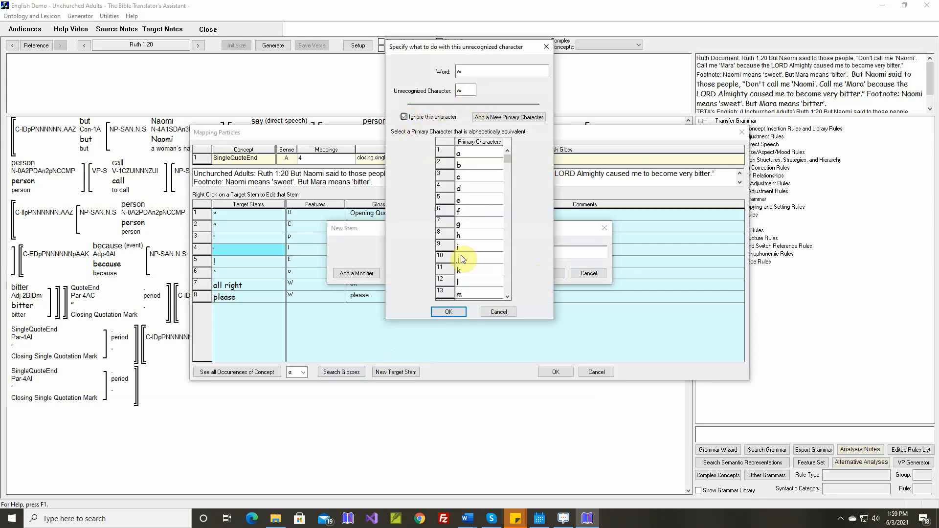
pyautogui.click(449, 311)
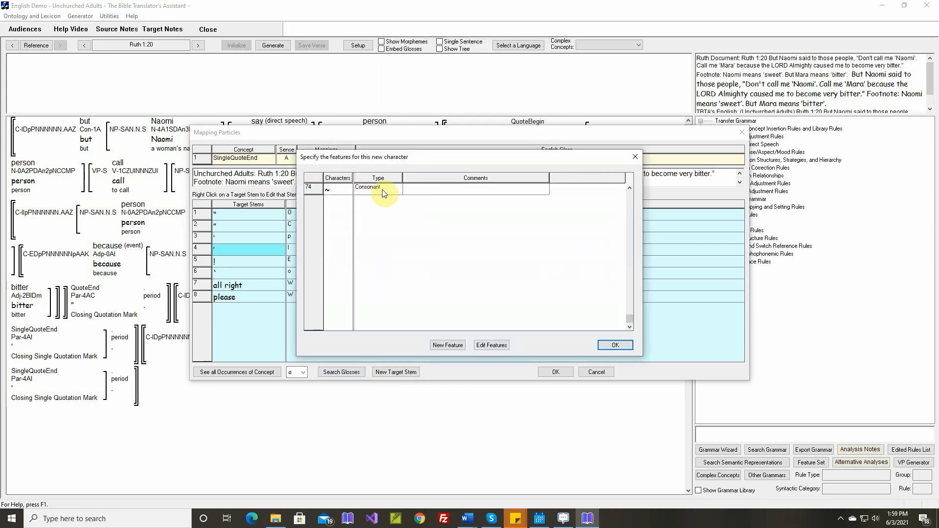
pyautogui.click(400, 191)
pyautogui.click(378, 218)
pyautogui.click(615, 345)
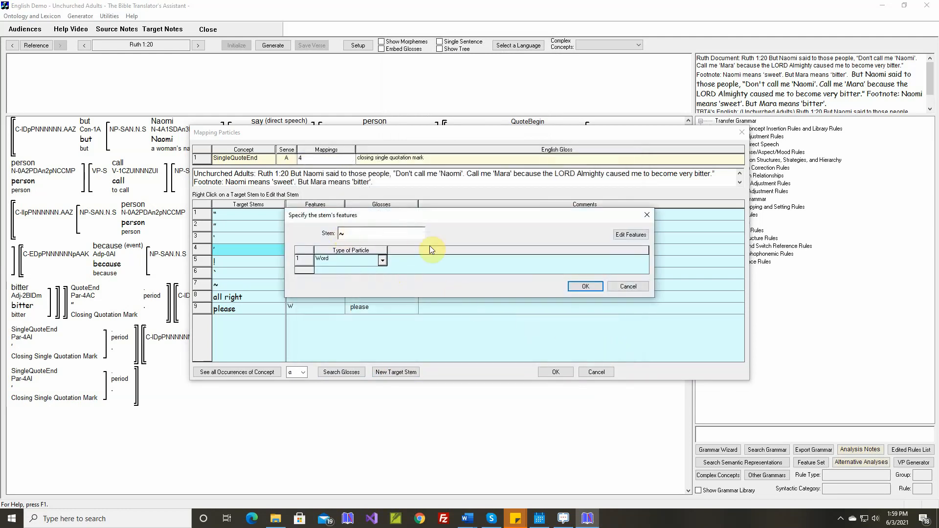
# Add a Closing Apostrophe value with the character c to the Type of Particle feature.
pyautogui.click(631, 236)
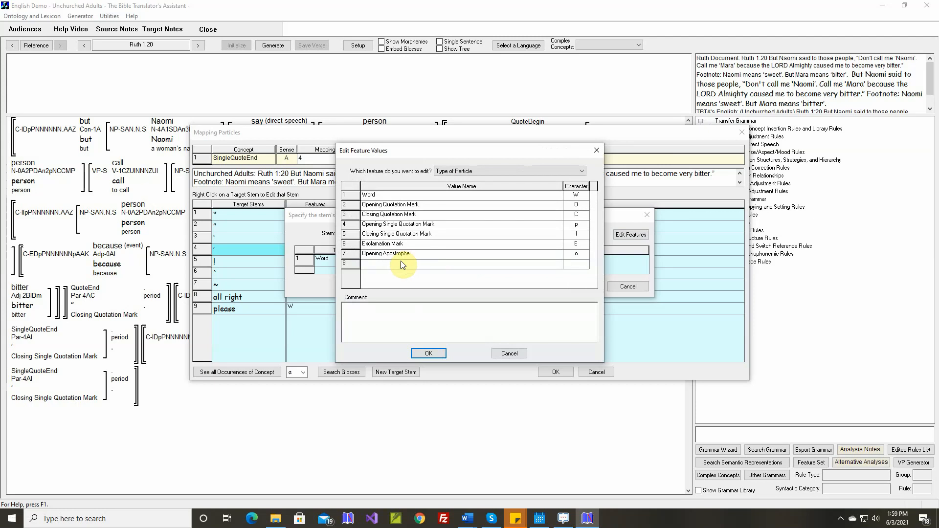
pyautogui.click(401, 264)
pyautogui.write('Closing Apostrophe')
pyautogui.click(403, 264)
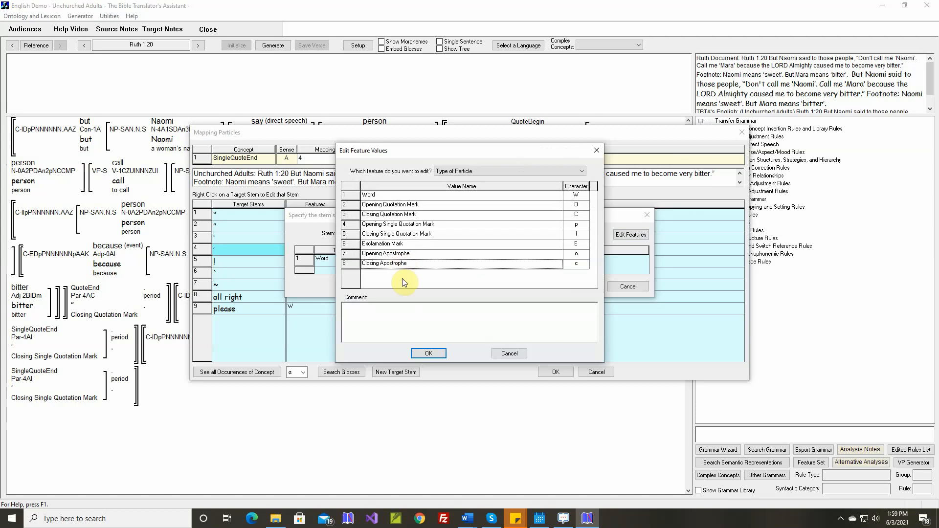
pyautogui.click(430, 352)
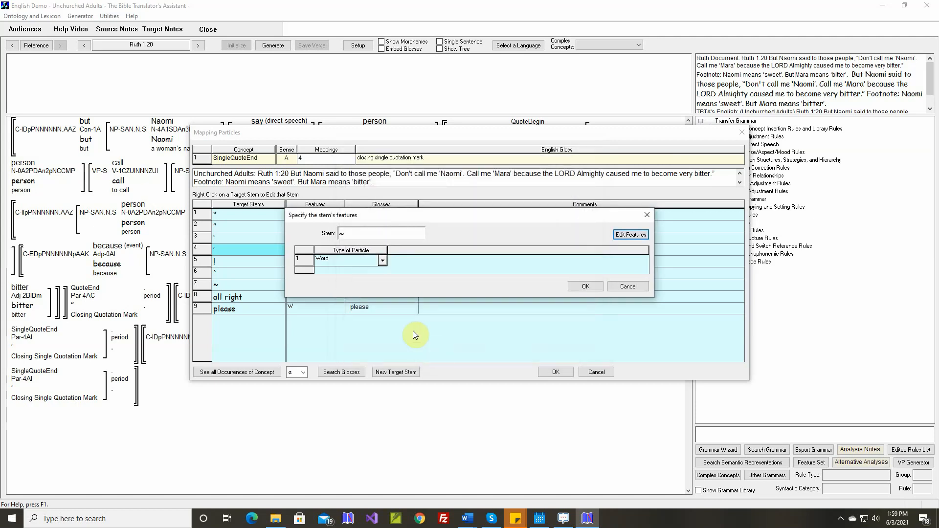
# Set the ~ stem's Type of Particle to Closing Apostrophe and accept its default gloss.
pyautogui.click(382, 260)
pyautogui.click(383, 287)
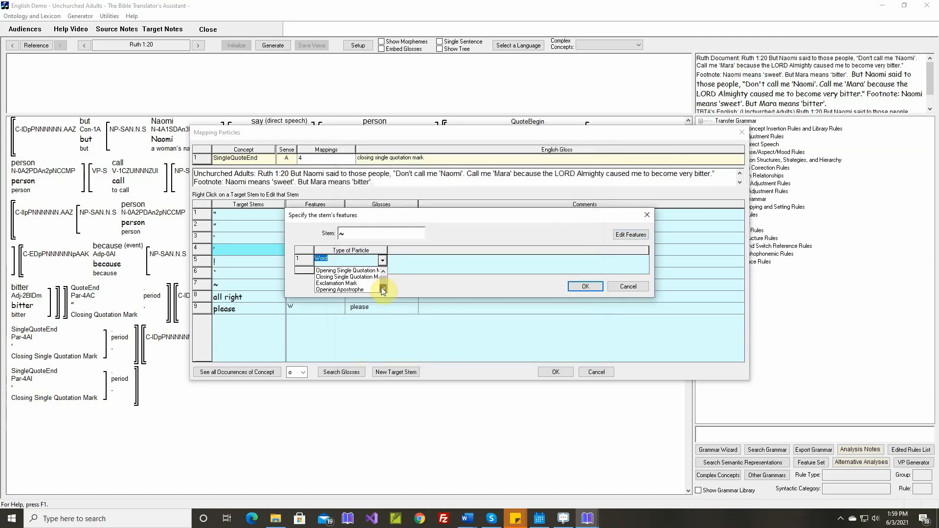
pyautogui.click(368, 290)
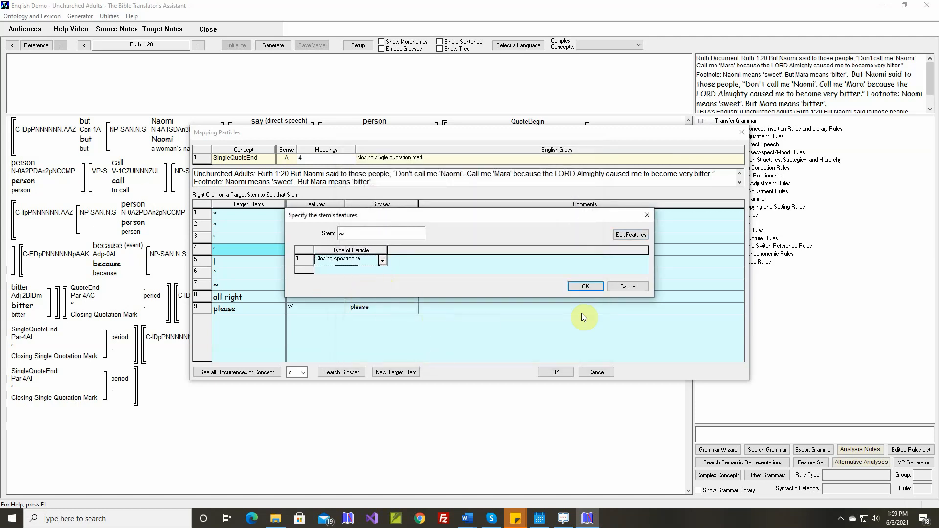
pyautogui.click(584, 287)
pyautogui.click(477, 324)
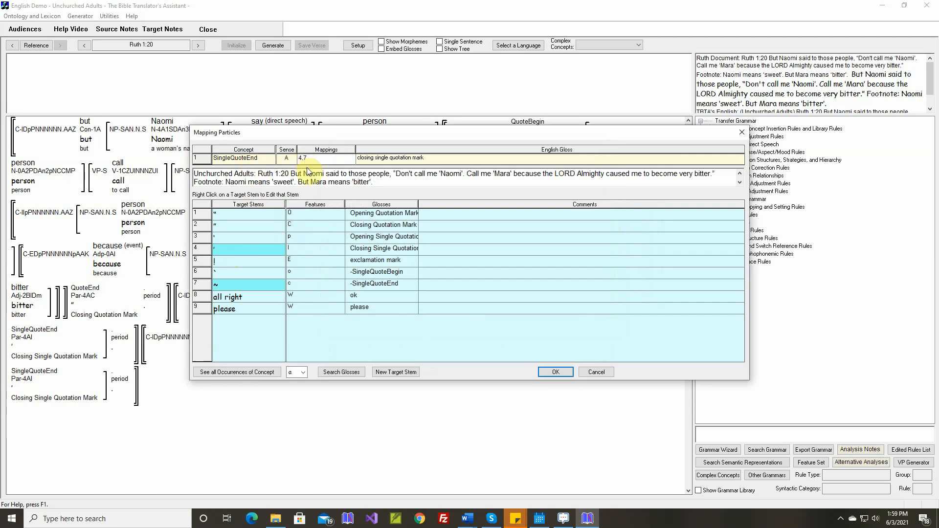
# Unmap SingleQuoteEnd from the Closing Single Quotation Mark stem, keeping only the ~ mapping, and generate Ruth 1:20 again.
pyautogui.click(248, 249)
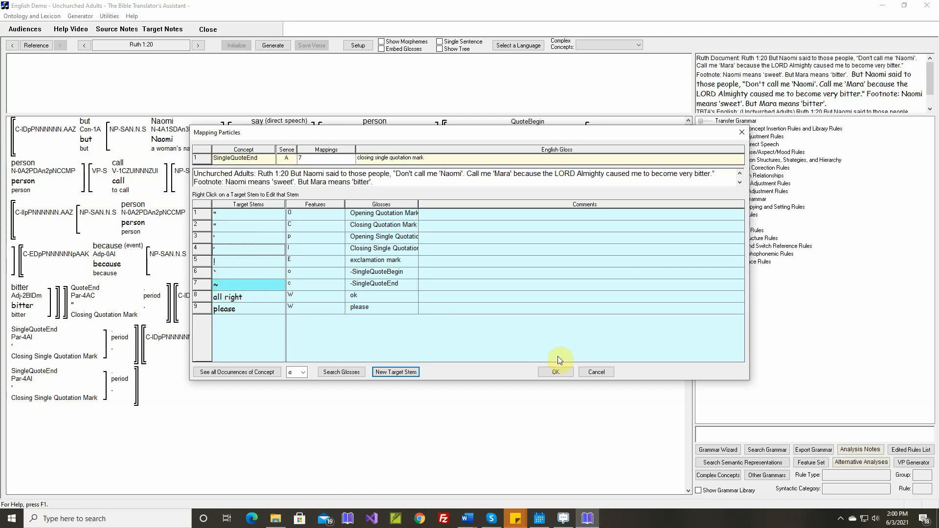
pyautogui.click(556, 372)
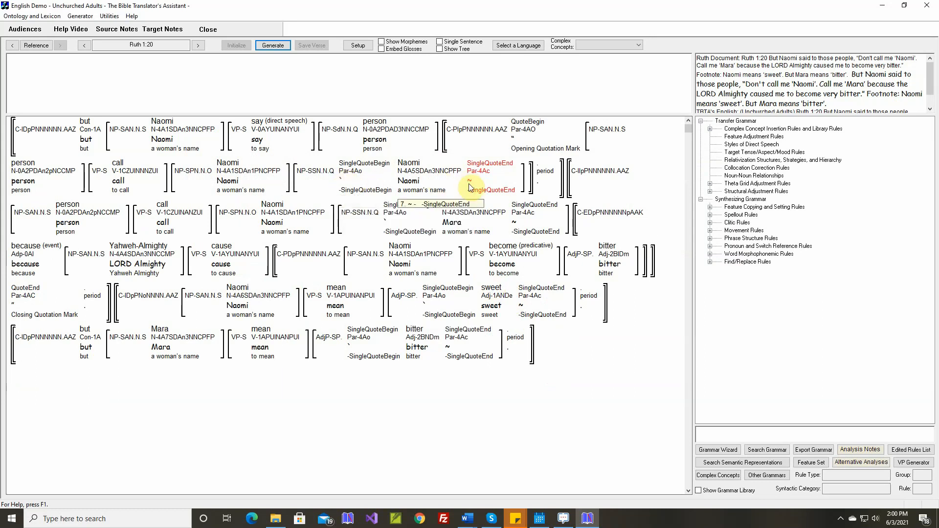
pyautogui.click(273, 45)
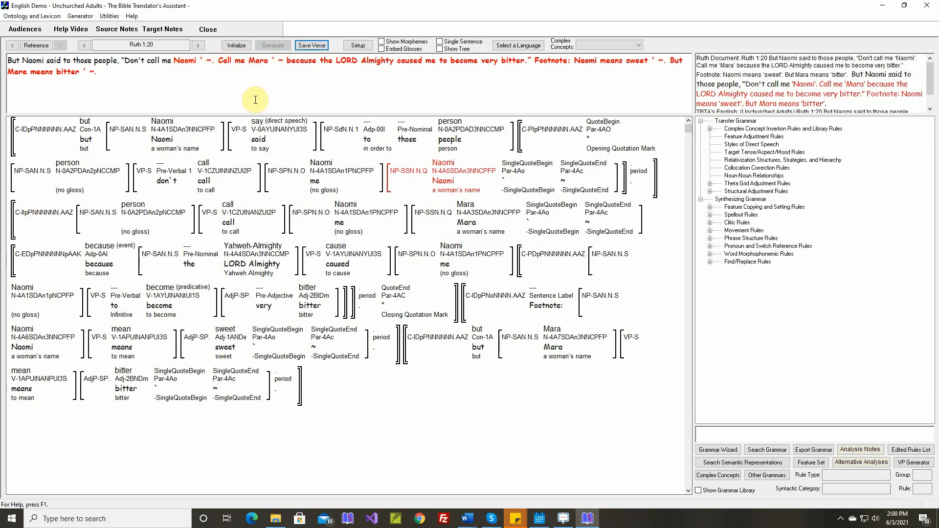
# Open the General Purpose NP Phrase Structure Rule among the generic noun phrase structure rules.
pyautogui.moveTo(506, 181)
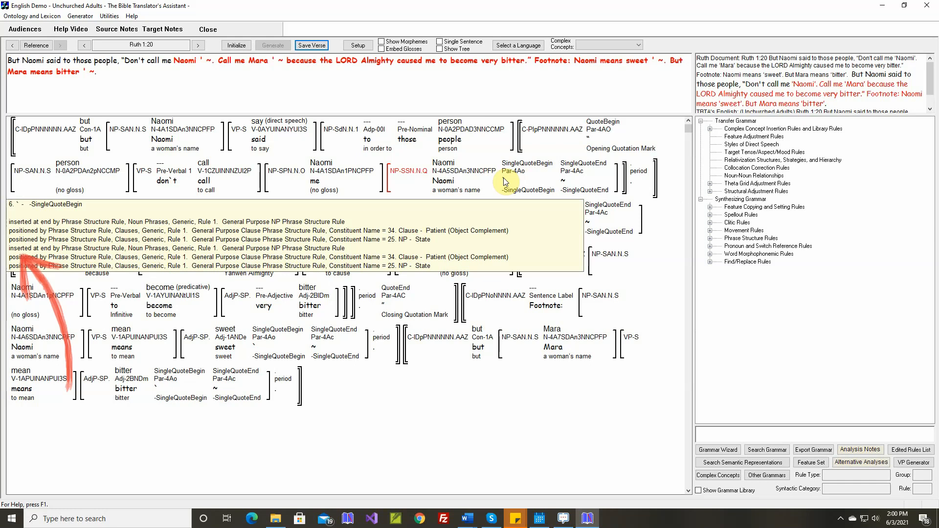
pyautogui.click(710, 238)
pyautogui.click(719, 246)
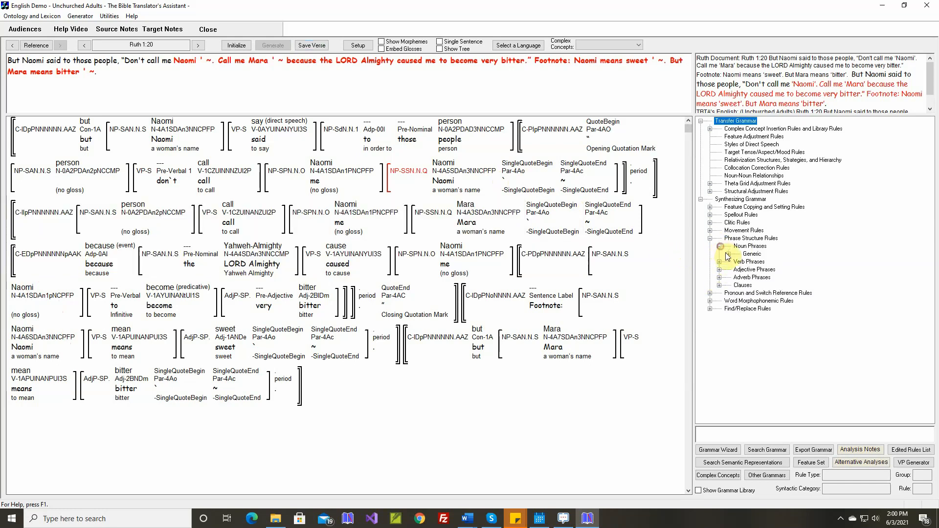
pyautogui.click(728, 254)
pyautogui.click(767, 263)
pyautogui.doubleClick(768, 263)
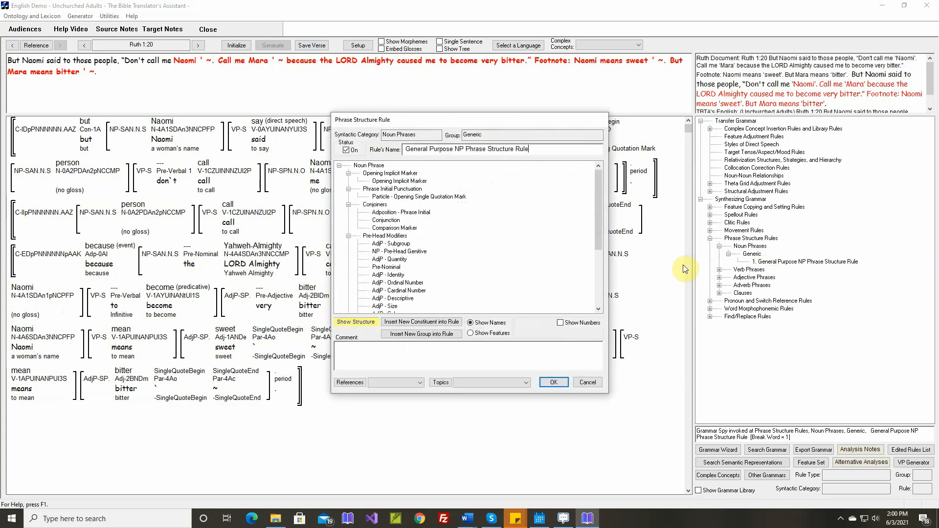
# Insert a new particle constituent of type Opening Apostrophe into the rule's Phrase Initial Punctuation group.
pyautogui.click(397, 191)
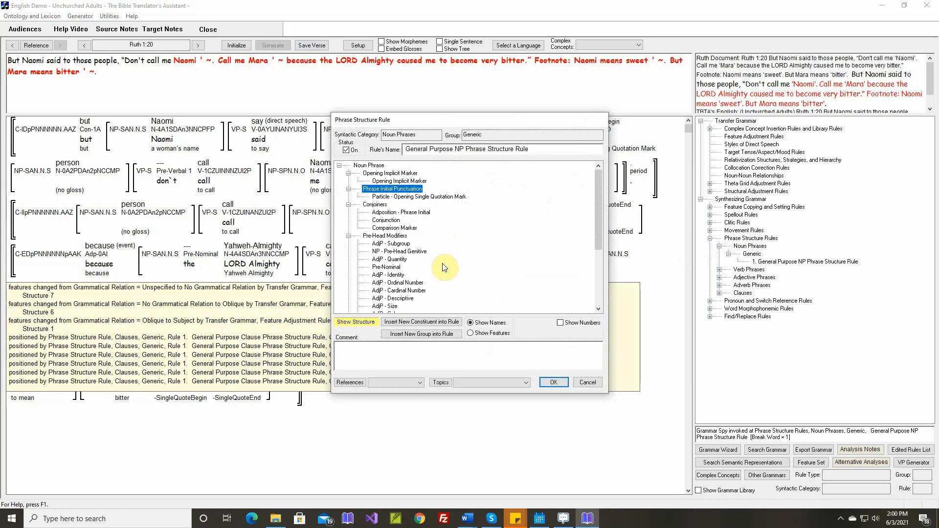
pyautogui.click(422, 322)
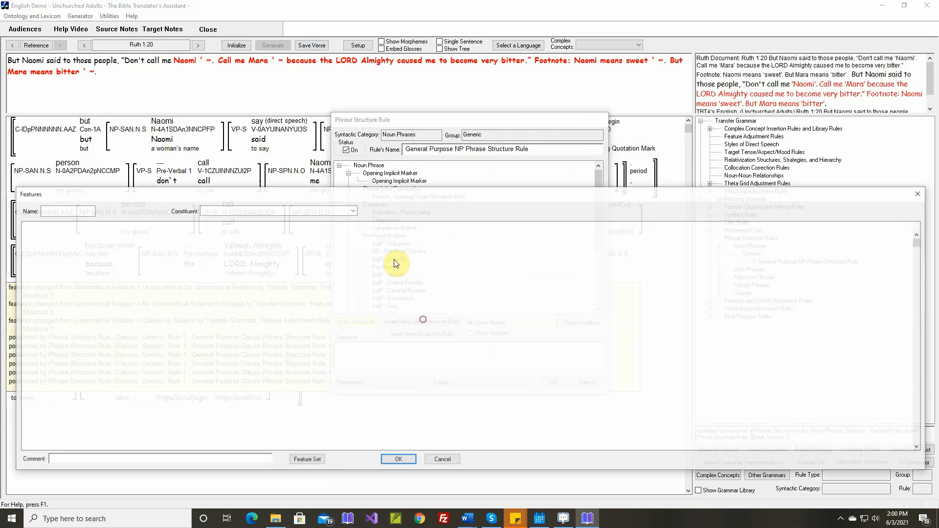
pyautogui.click(352, 211)
pyautogui.click(261, 268)
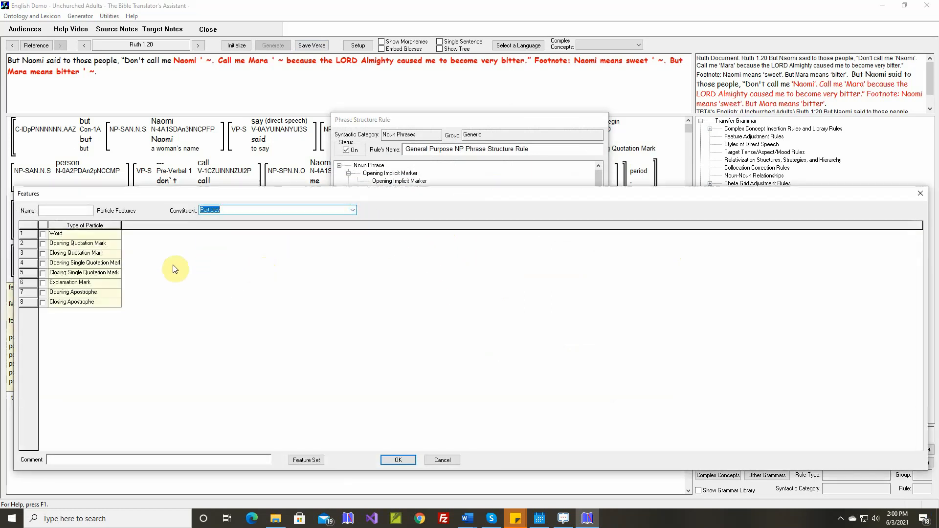
pyautogui.click(43, 293)
# Comment the Opening Apostrophe constituent with the Ruth 1:20 example Don't call me 'Naomi', and move it below Opening Single Quotation Mark.
pyautogui.click(123, 462)
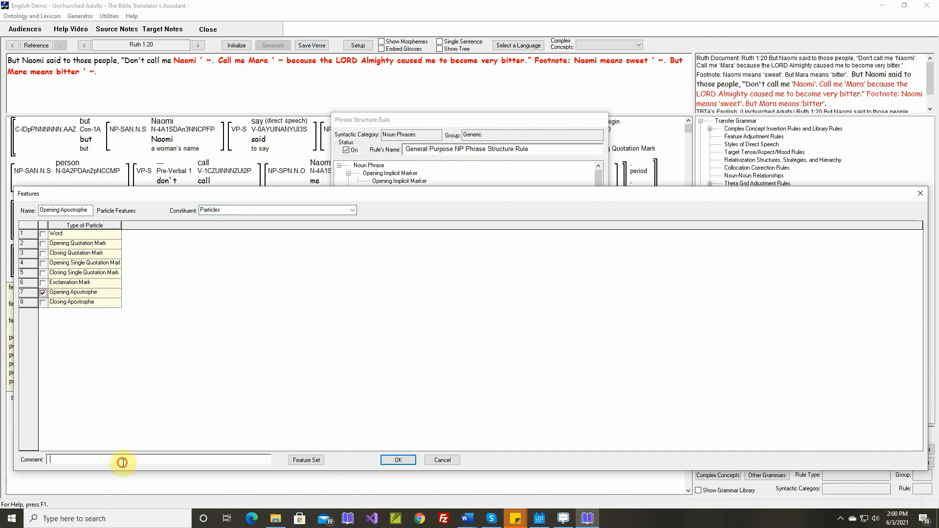
pyautogui.write('Ruth 1:2')
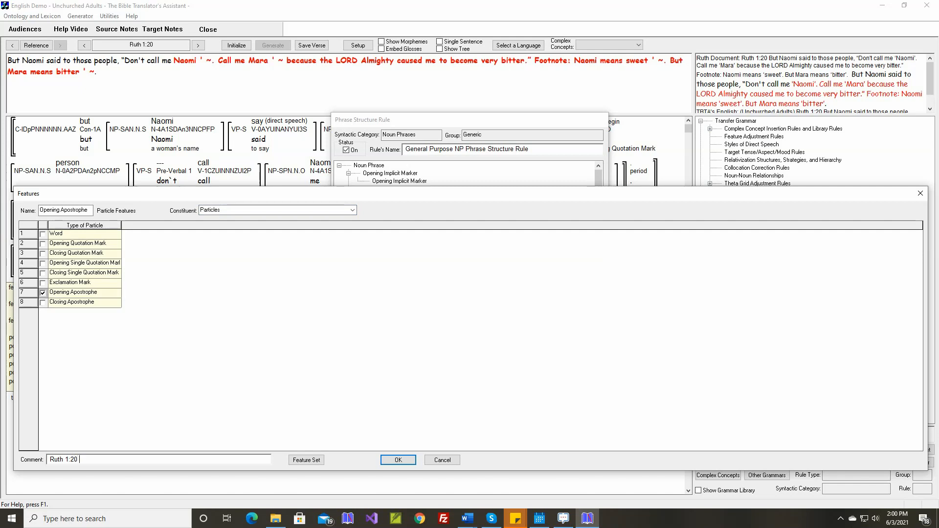
pyautogui.write('0 ')
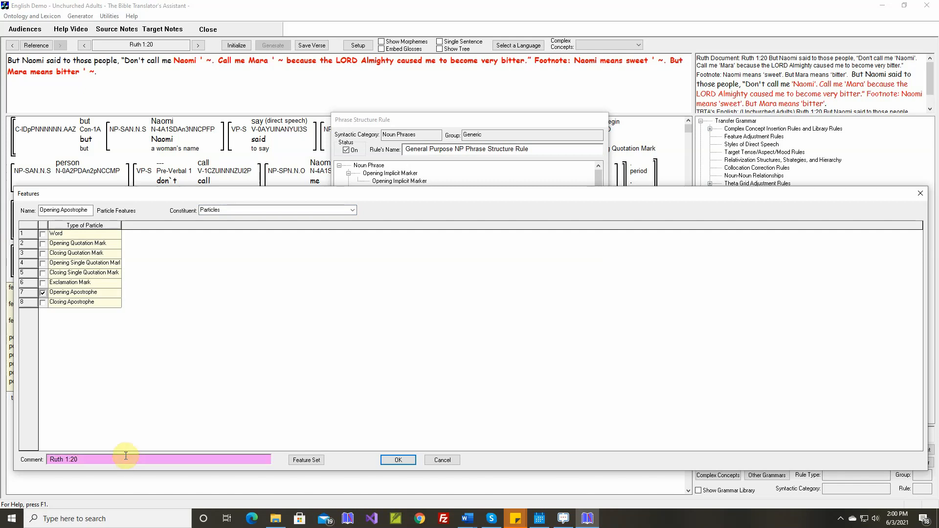
pyautogui.write("Don't call me 'Naomi'.")
pyautogui.click(394, 460)
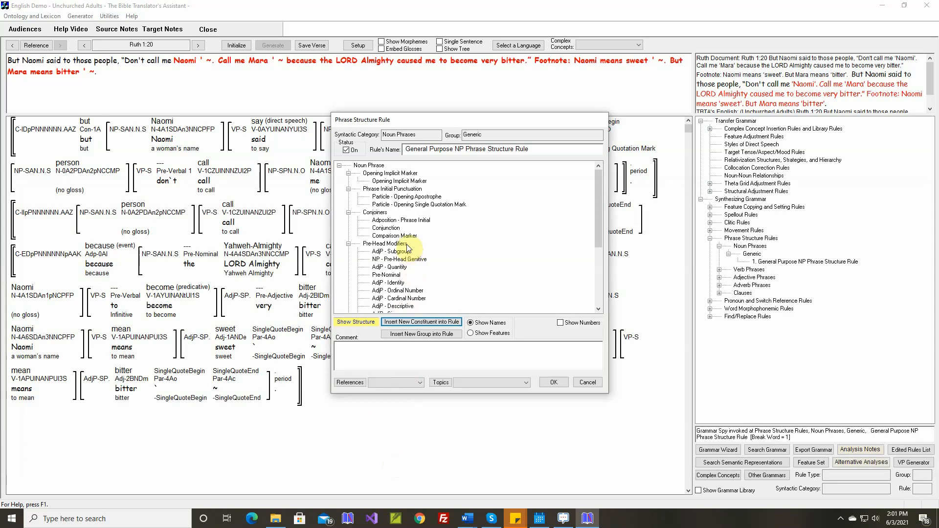
pyautogui.click(418, 197)
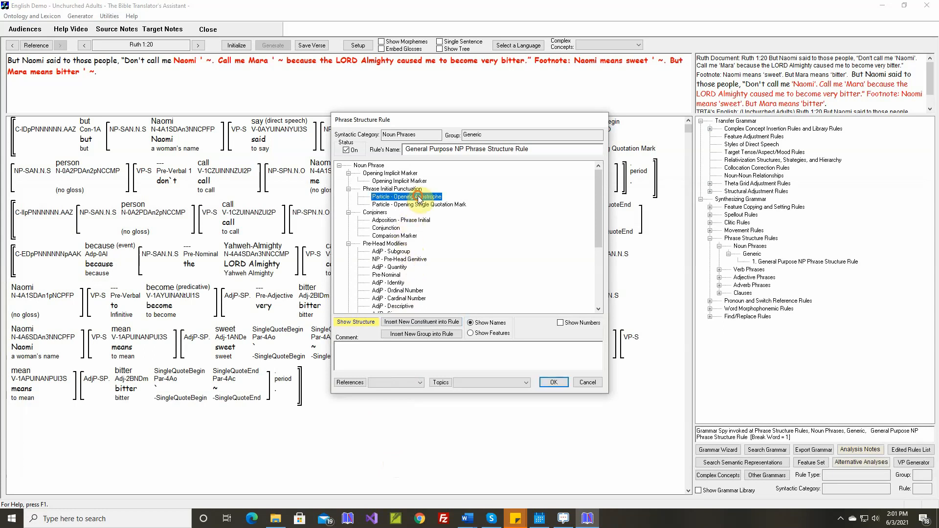
pyautogui.moveTo(419, 197); pyautogui.dragTo(413, 208)
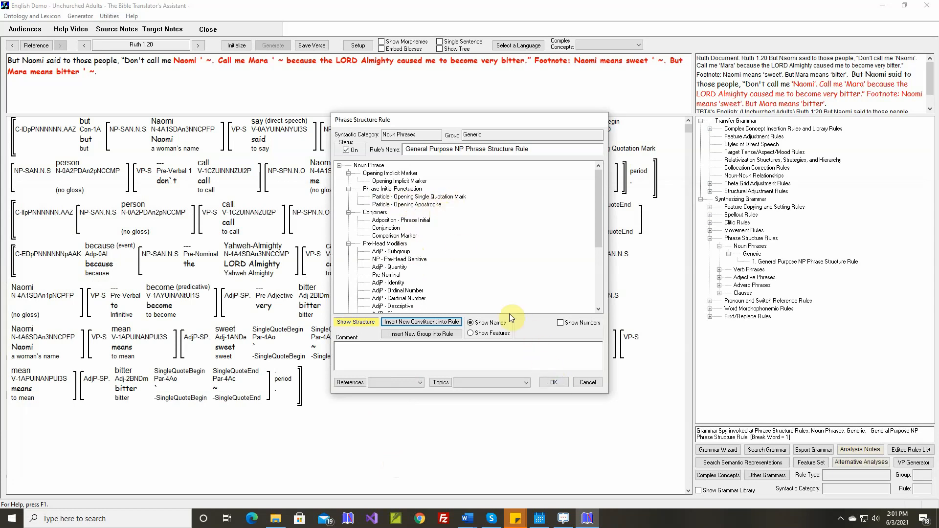
# Insert a new particle constituent of type Closing Apostrophe into the rule's Phrase Final Punctuation group.
pyautogui.scroll(-5, 458, 286)
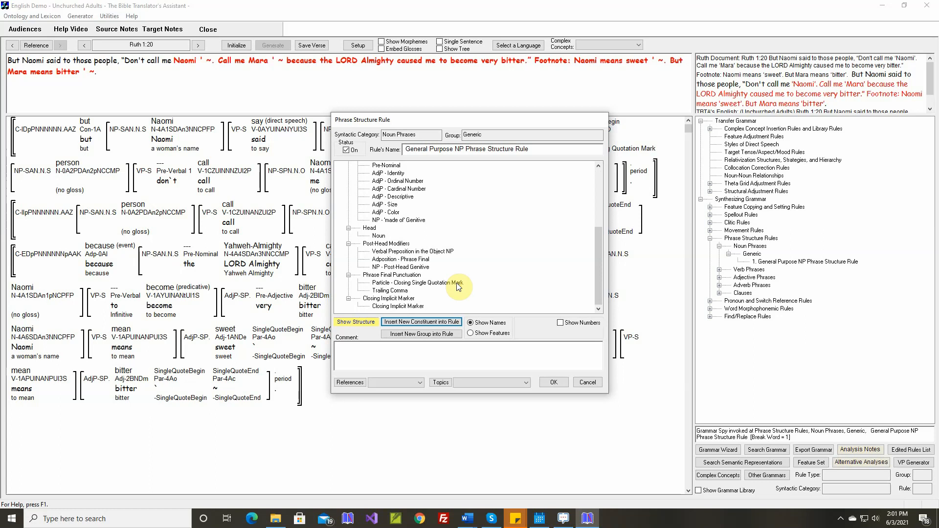
pyautogui.click(407, 276)
pyautogui.click(421, 322)
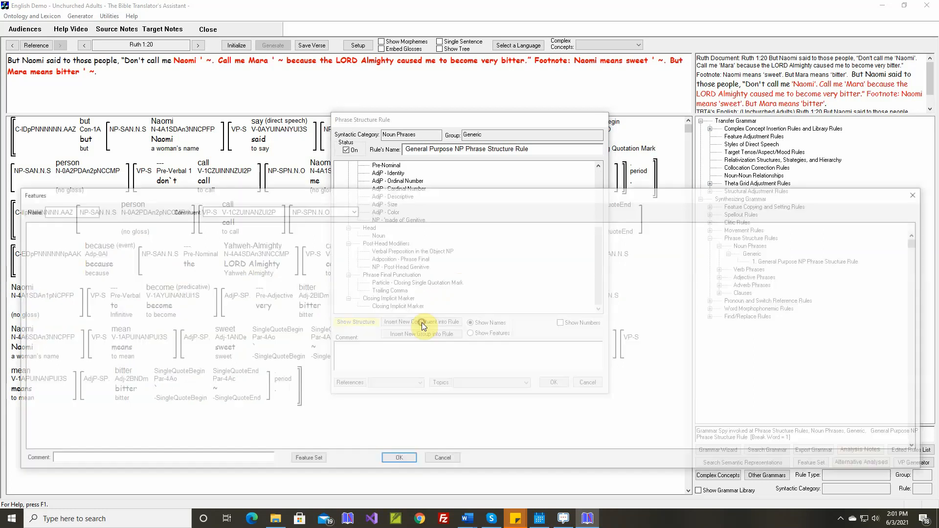
pyautogui.click(352, 210)
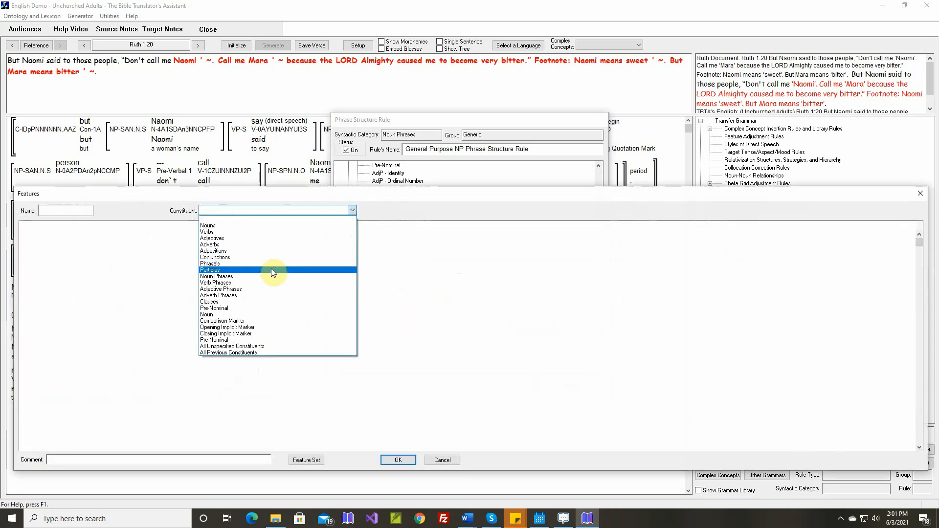
pyautogui.click(269, 270)
pyautogui.click(43, 302)
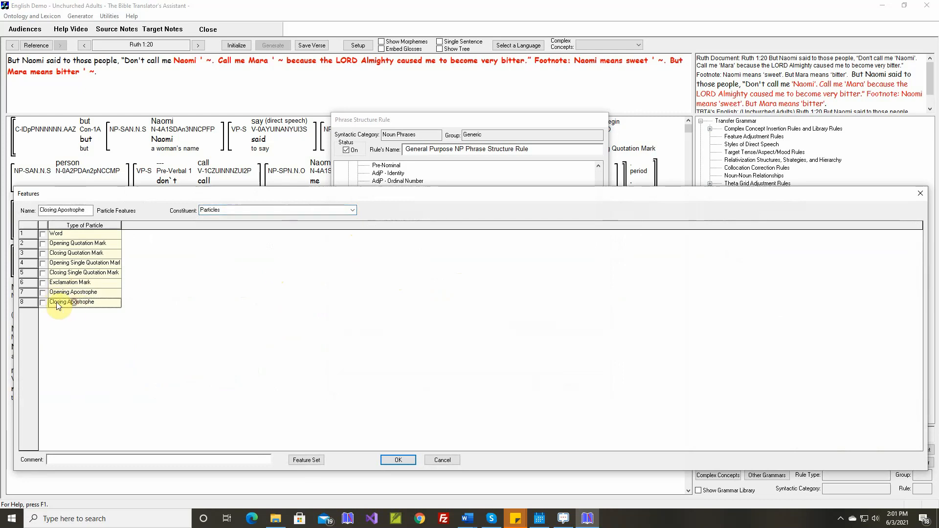
# Give the Closing Apostrophe constituent the comment Ruth 1:20 Don't call me 'Naomi'. and accept it.
pyautogui.click(113, 460)
pyautogui.write('Ruth 1:20 ')
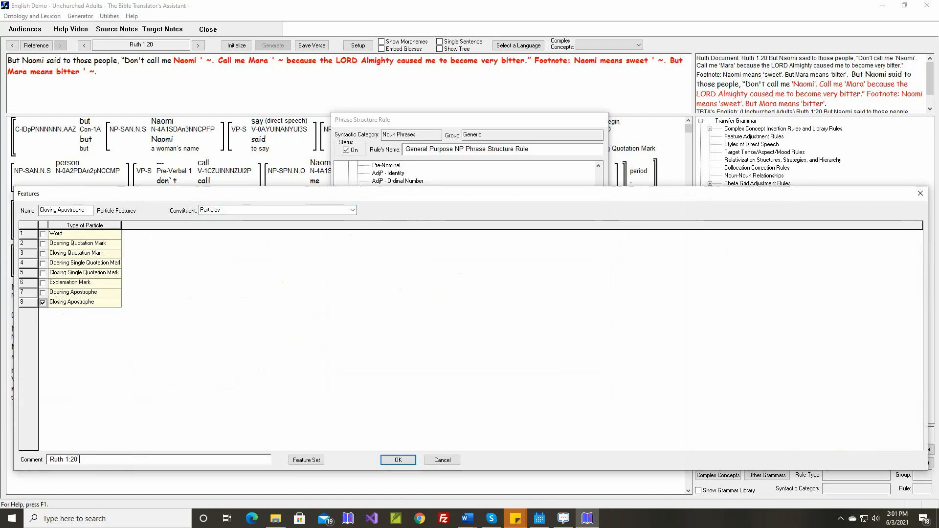
pyautogui.write('Don')
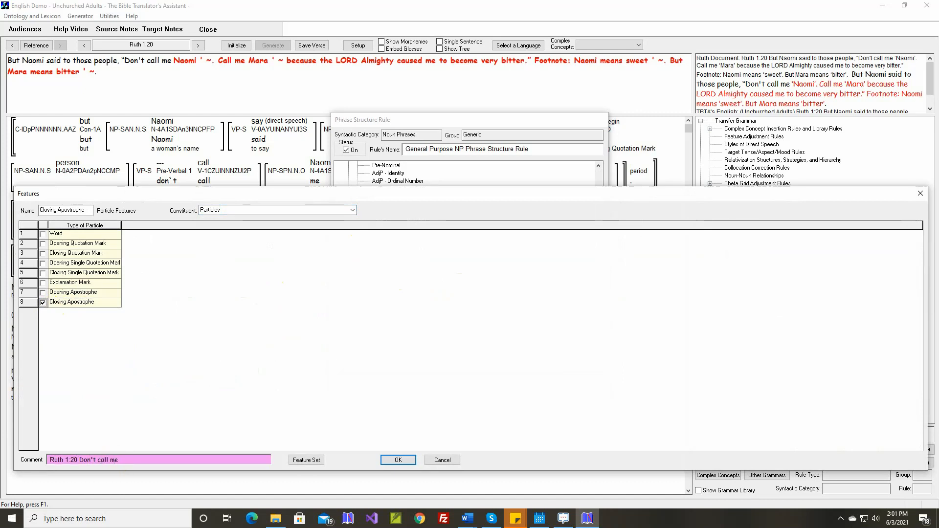
pyautogui.write("'t call me 'Naomi'.")
pyautogui.click(386, 461)
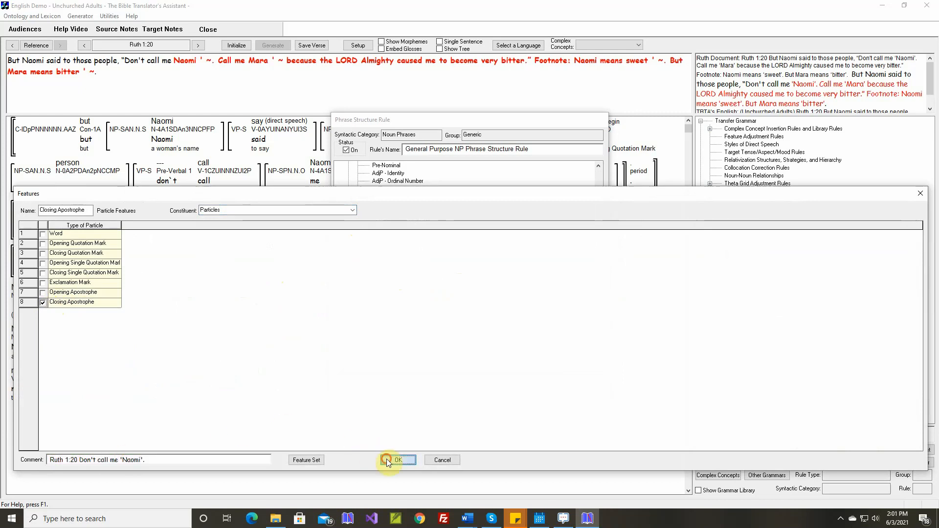
# Save the noun phrase structure rule, then reinitialize and generate Ruth 1:20 again.
pyautogui.scroll(-5, 412, 278)
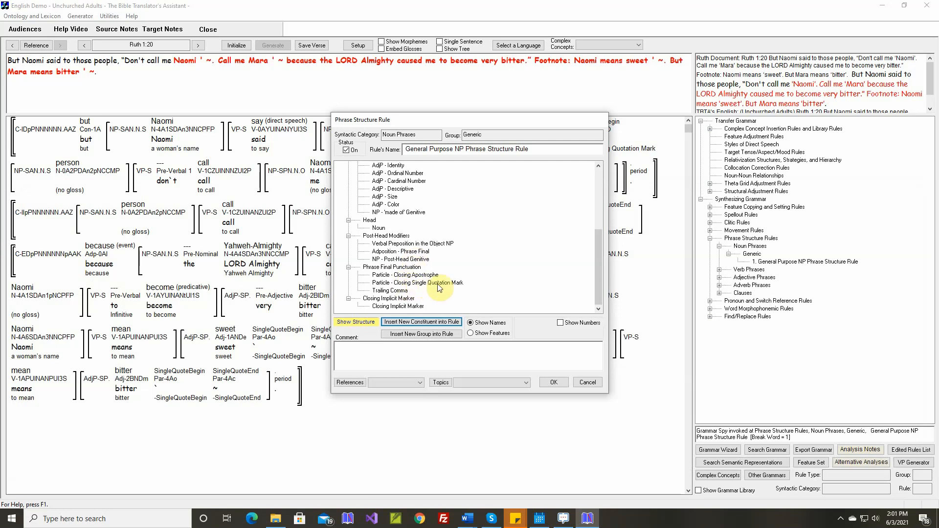
pyautogui.click(553, 382)
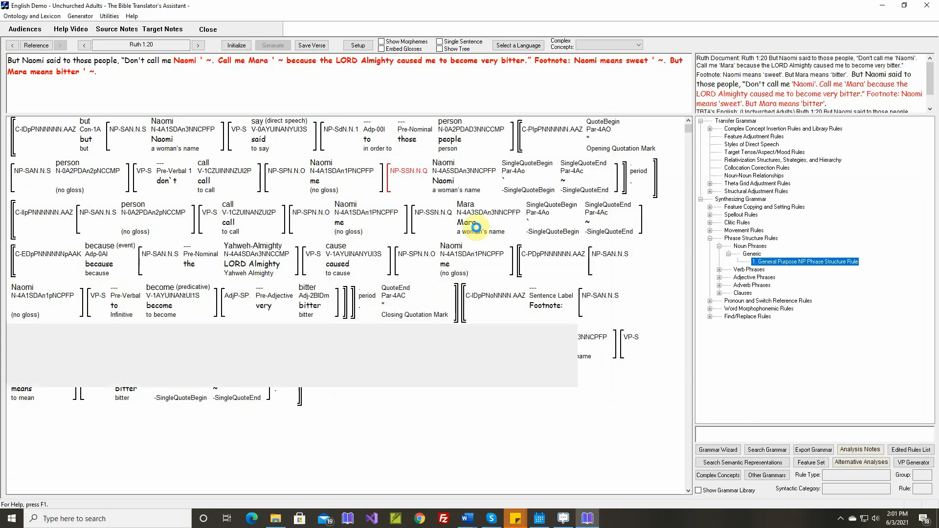
pyautogui.click(236, 45)
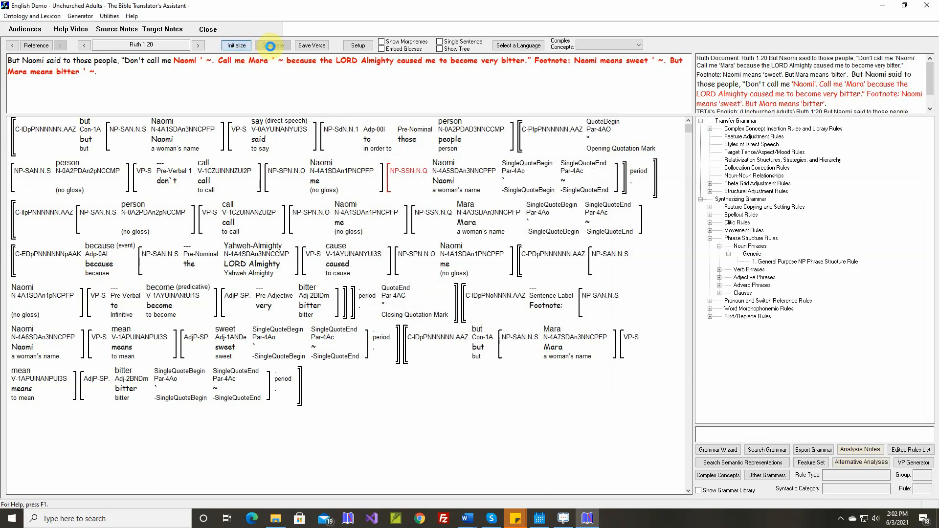
pyautogui.click(271, 45)
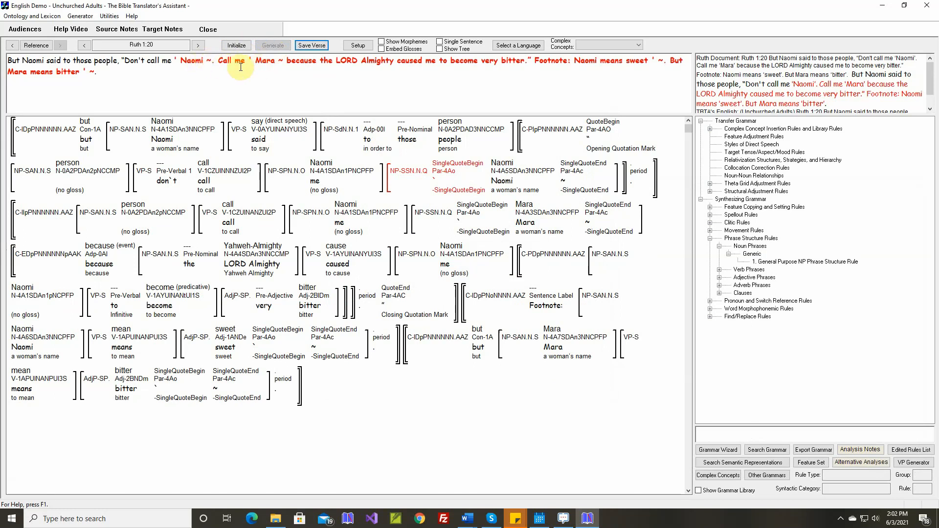
# Examine the spaces and apostrophe characters around Naomi in the generated Ruth 1:20 text.
pyautogui.click(177, 60)
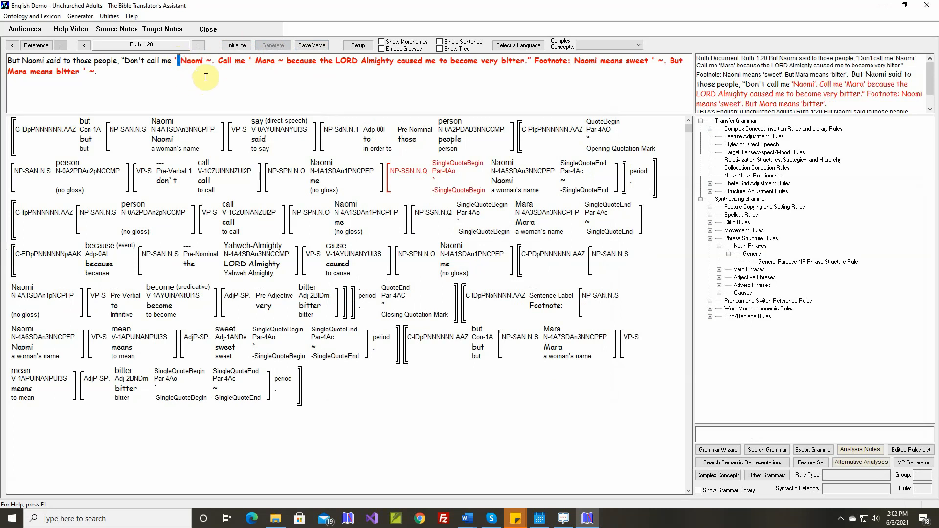
pyautogui.click(205, 60)
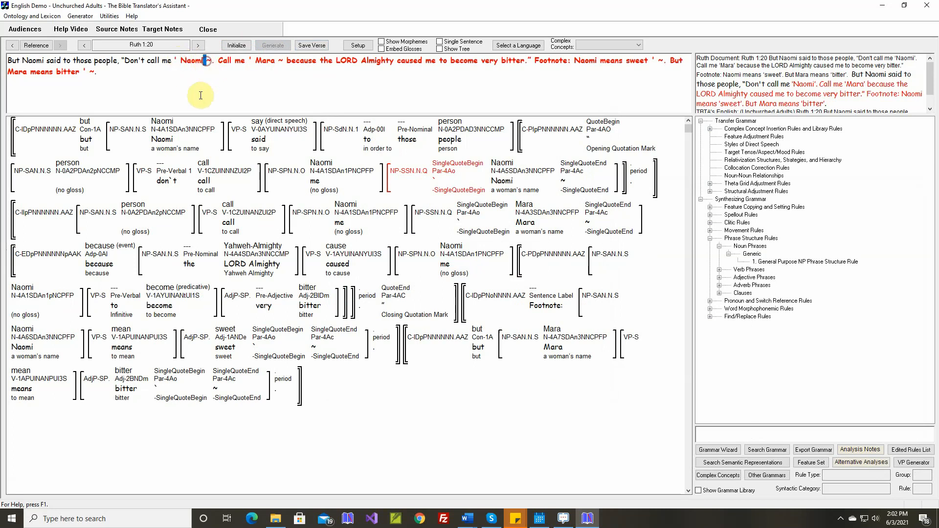
pyautogui.click(175, 60)
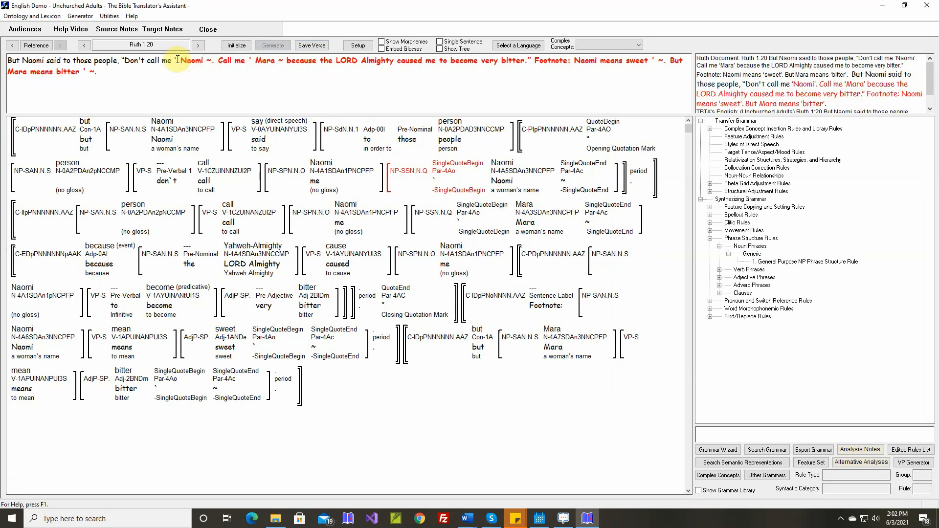
pyautogui.hotkey('shift', 'Right')
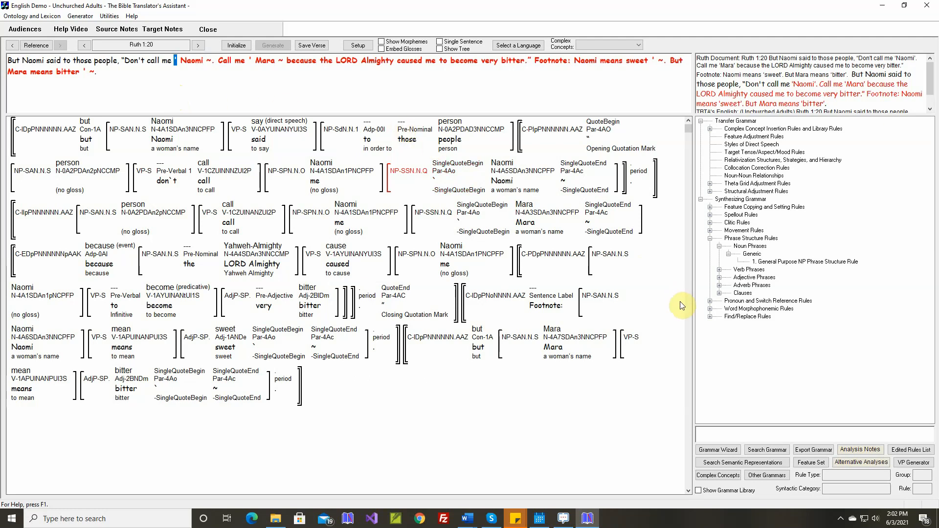
# Make a copy of the Punctuation find/replace rule "Delete the space after an Opening Single Quotation Marker".
pyautogui.click(710, 316)
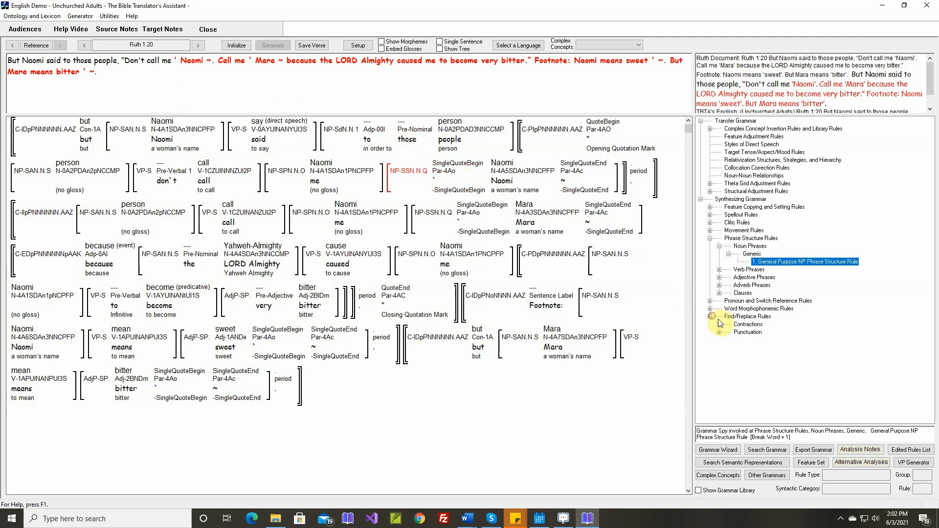
pyautogui.click(722, 333)
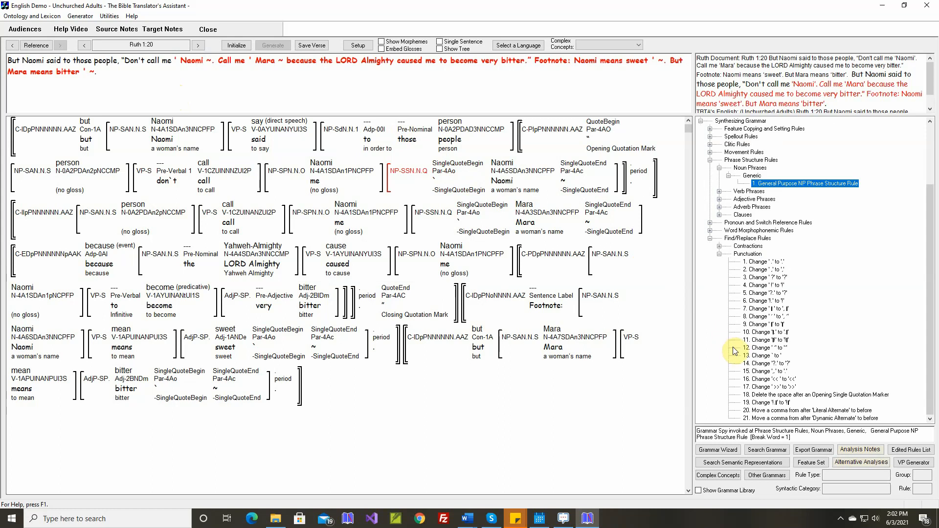
pyautogui.click(771, 396)
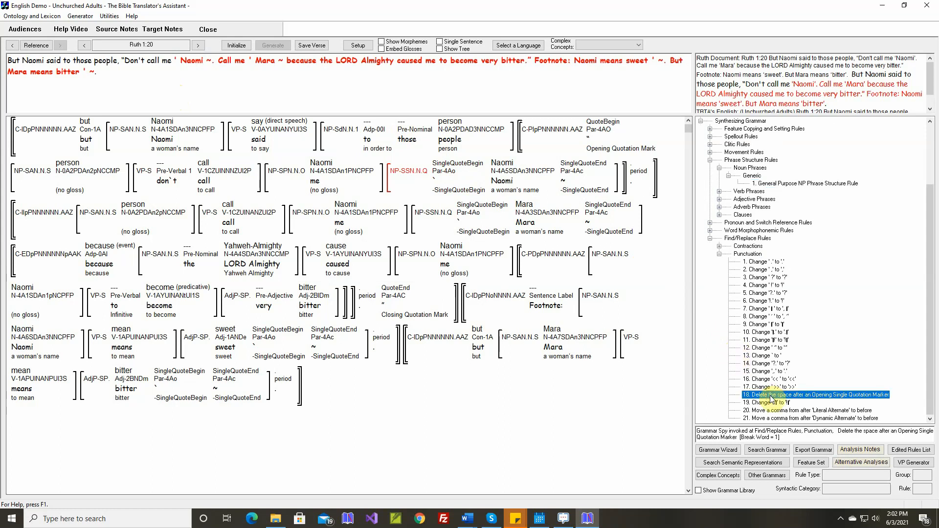
pyautogui.hotkey('ctrl', 'c')
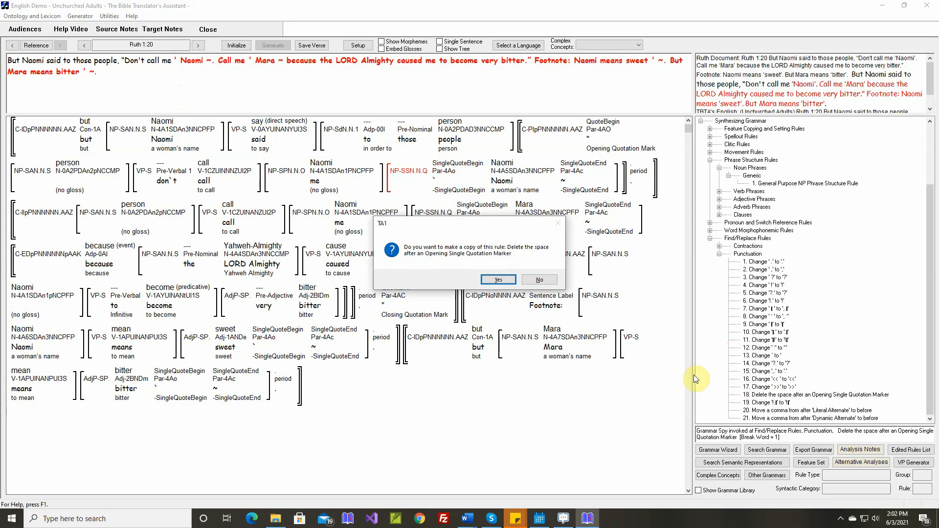
pyautogui.click(507, 281)
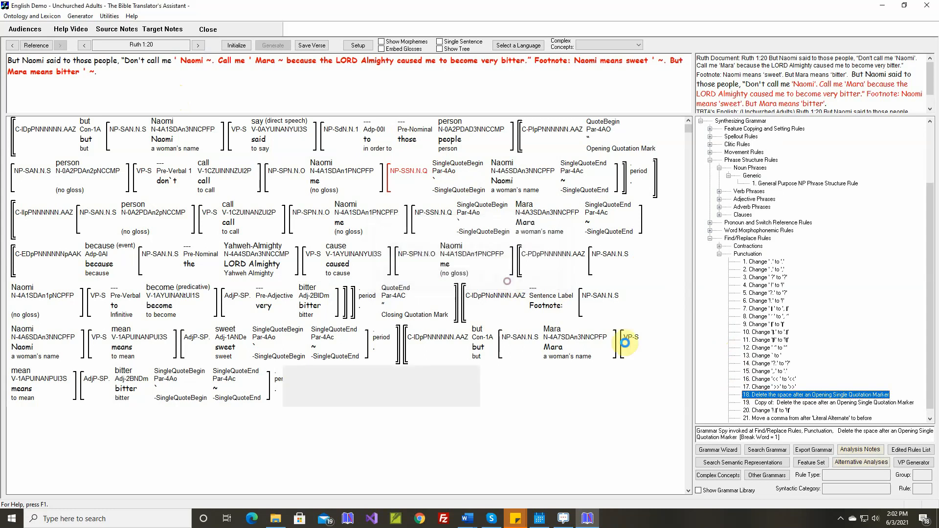
# Rename the copied rule "Delete the space after an Opening Apostrophe Marker", use the apostrophe in its input and output strings, and save it.
pyautogui.doubleClick(774, 403)
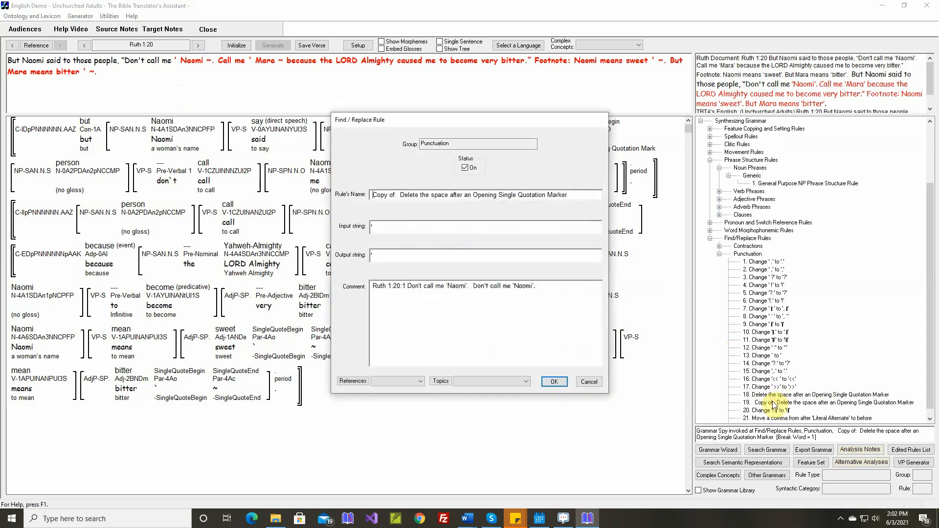
pyautogui.press('Delete')
pyautogui.press('Delete')
pyautogui.press('Delete')
pyautogui.press('Delete')
pyautogui.press('Delete')
pyautogui.press('Delete')
pyautogui.press('Delete')
pyautogui.press('Delete')
pyautogui.press('Delete')
pyautogui.press('Delete')
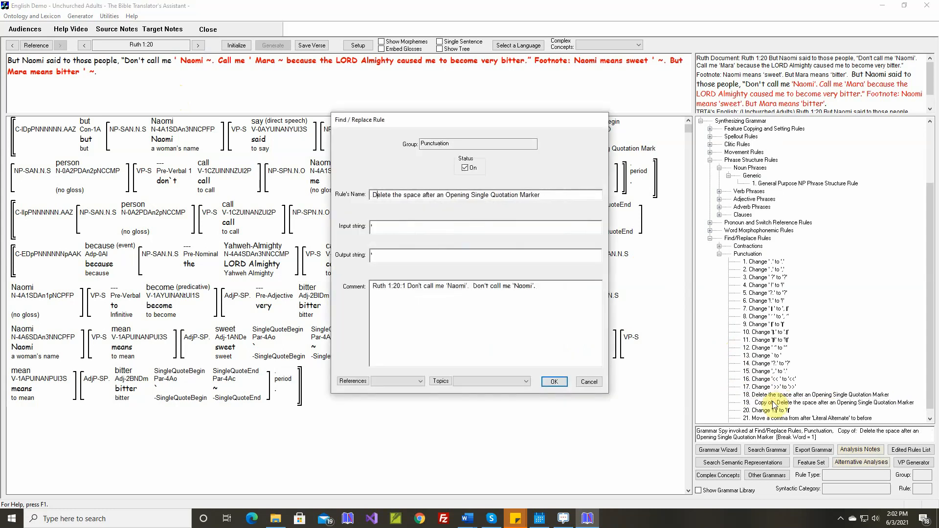
pyautogui.press('Right')
pyautogui.press('Right')
pyautogui.press('Delete')
pyautogui.press('Delete')
pyautogui.press('Delete')
pyautogui.press('Delete')
pyautogui.press('Delete')
pyautogui.press('Delete')
pyautogui.press('Delete')
pyautogui.press('Delete')
pyautogui.press('Delete')
pyautogui.press('Delete')
pyautogui.press('Delete')
pyautogui.press('Delete')
pyautogui.press('Delete')
pyautogui.press('Delete')
pyautogui.press('Delete')
pyautogui.press('Delete')
pyautogui.press('Delete')
pyautogui.write('Aps')
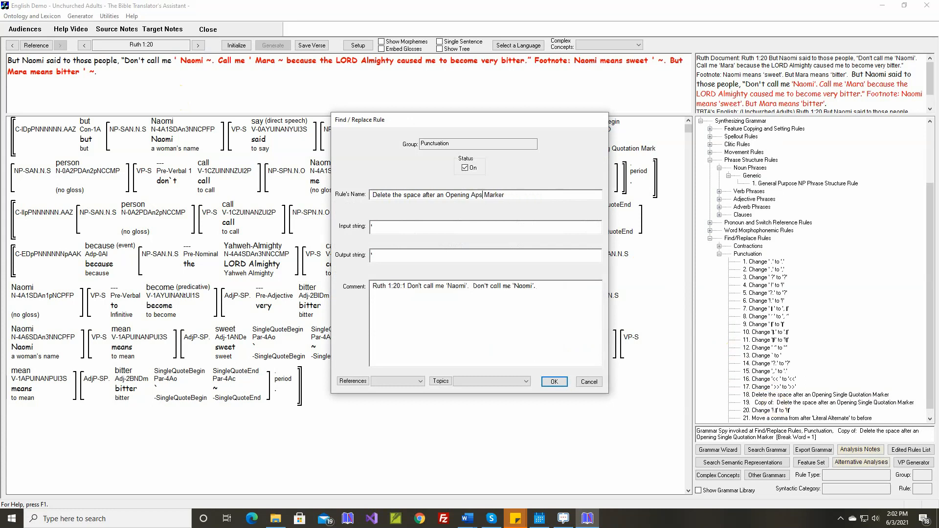
pyautogui.write('strophe')
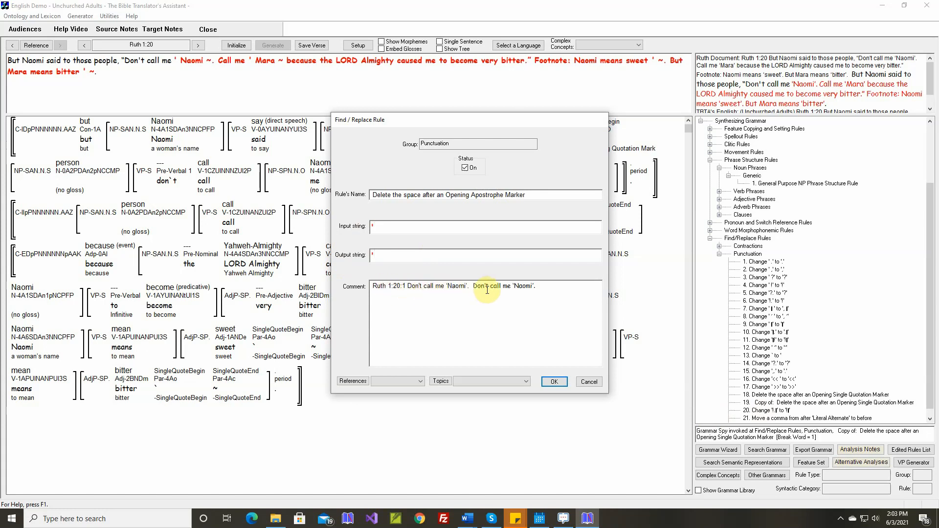
pyautogui.click(555, 382)
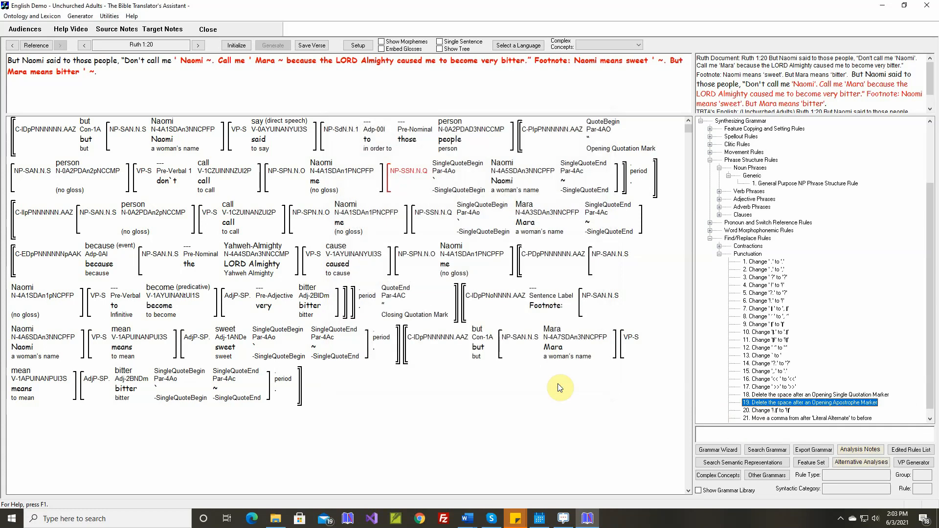
# Make a copy of the rule "Delete the space after an Opening Apostrophe Marker" for handling the tilde after Naomi.
pyautogui.click(208, 61)
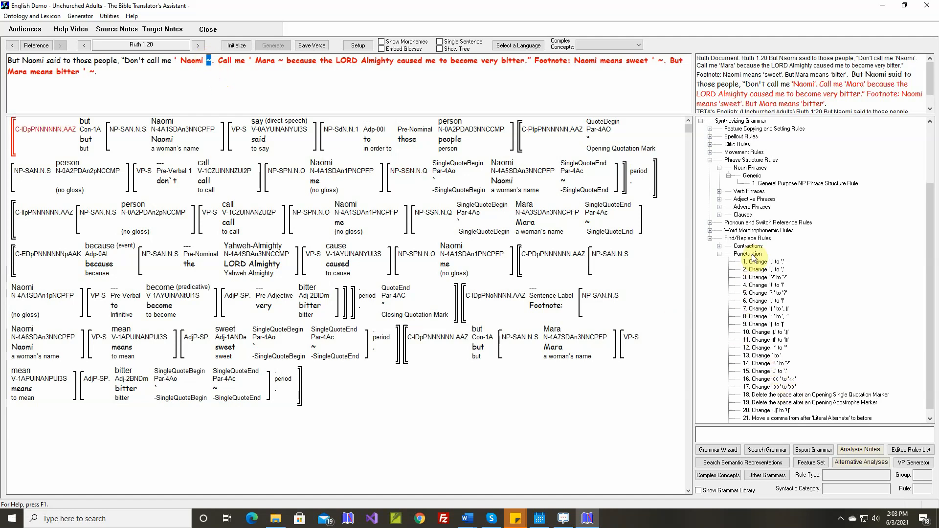
pyautogui.click(778, 402)
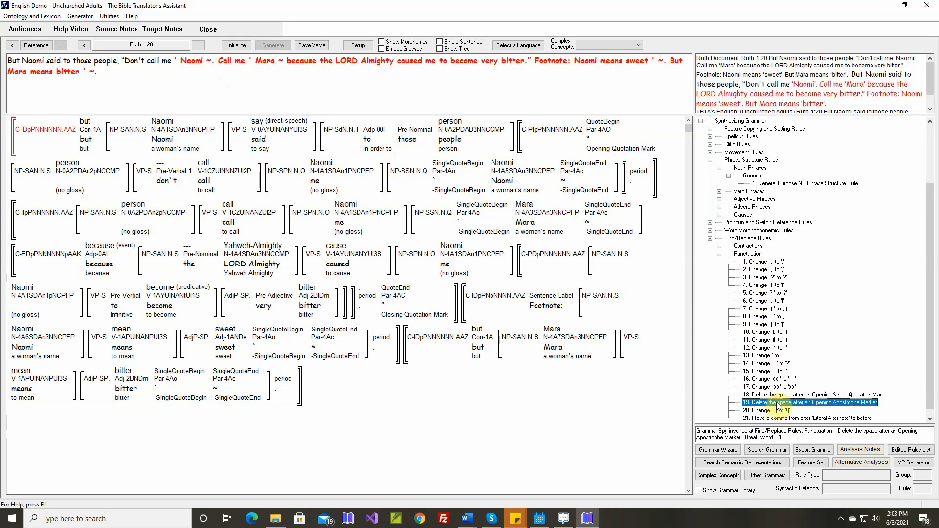
pyautogui.hotkey('ctrl', 'c')
pyautogui.click(506, 279)
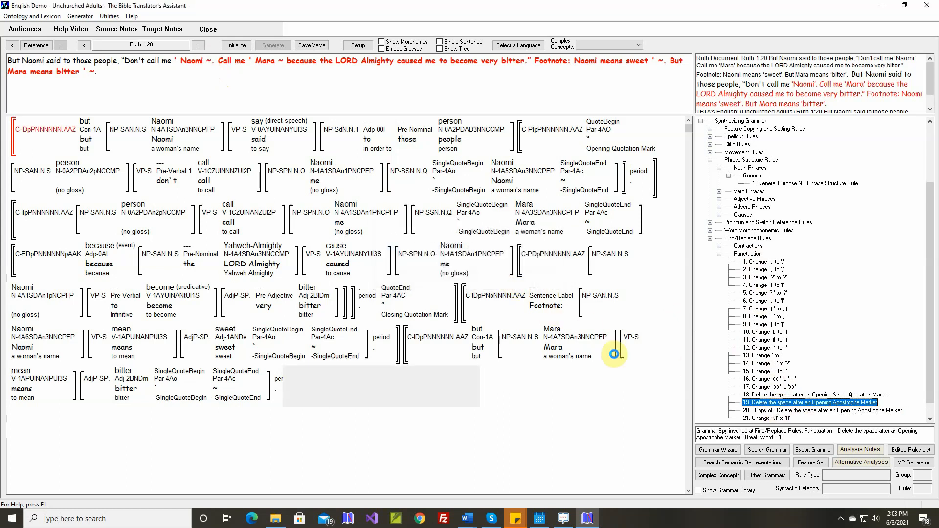
# Rename the copy of the Opening Apostrophe rule "Delete the space before a Closing Apostrophe Marker".
pyautogui.doubleClick(781, 410)
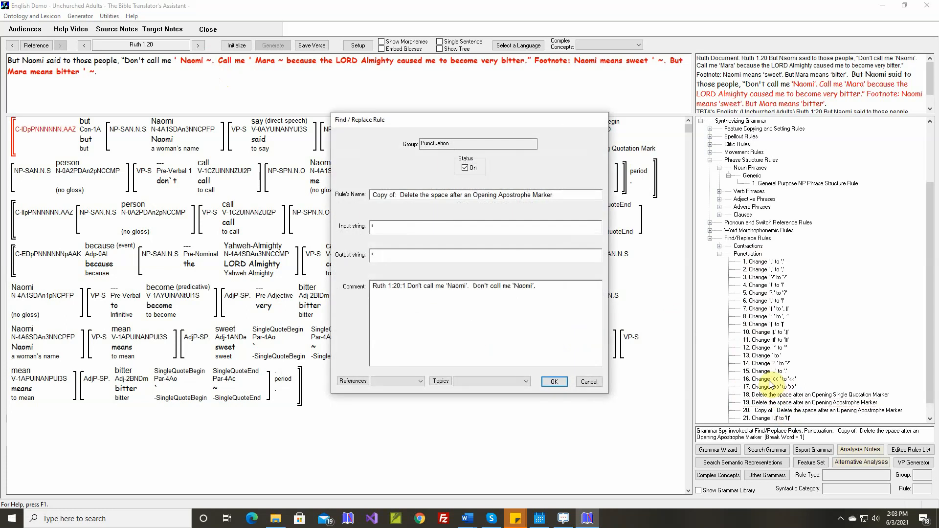
pyautogui.press('Delete')
pyautogui.press('Delete')
pyautogui.press('Delete')
pyautogui.press('Delete')
pyautogui.press('Delete')
pyautogui.press('Delete')
pyautogui.press('Delete')
pyautogui.press('Delete')
pyautogui.press('Delete')
pyautogui.press('Delete')
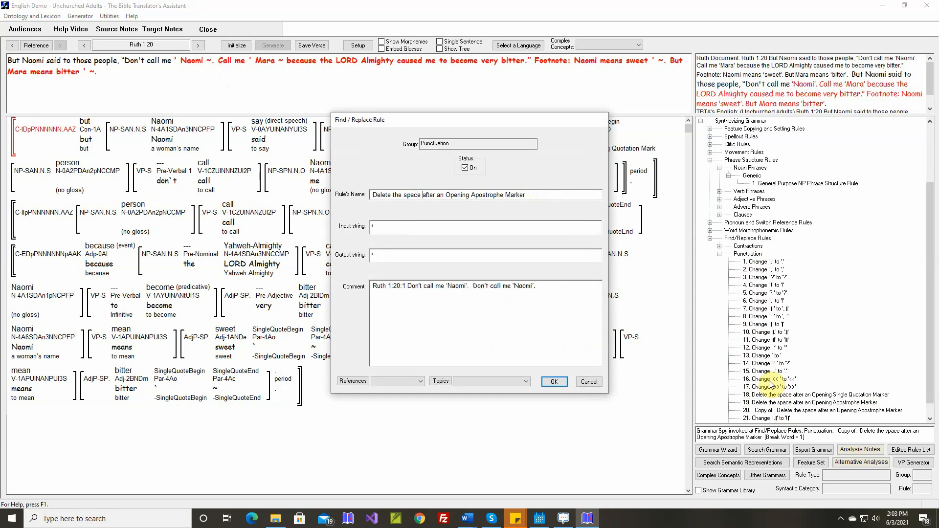
pyautogui.press('Delete')
pyautogui.press('Delete')
pyautogui.press('Delete')
pyautogui.press('Delete')
pyautogui.press('Delete')
pyautogui.write('bef')
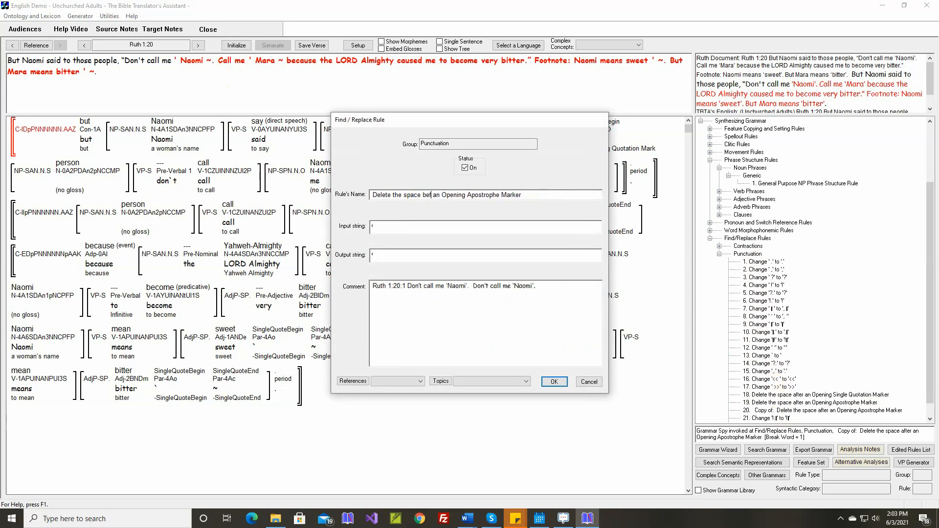
pyautogui.write('ore')
pyautogui.press('Delete')
pyautogui.press('Delete')
pyautogui.press('Delete')
pyautogui.press('Delete')
pyautogui.press('Delete')
pyautogui.press('Delete')
pyautogui.press('Delete')
pyautogui.press('Delete')
pyautogui.press('Delete')
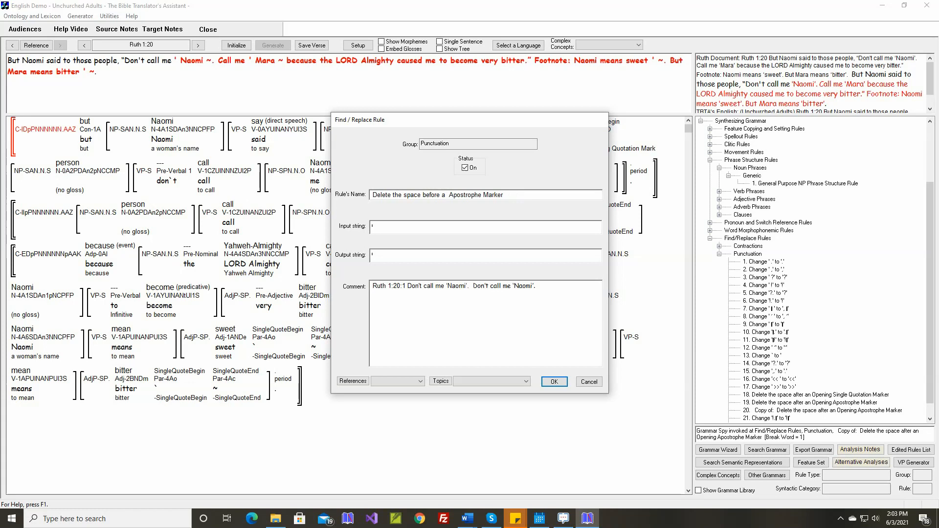
pyautogui.write('Closing')
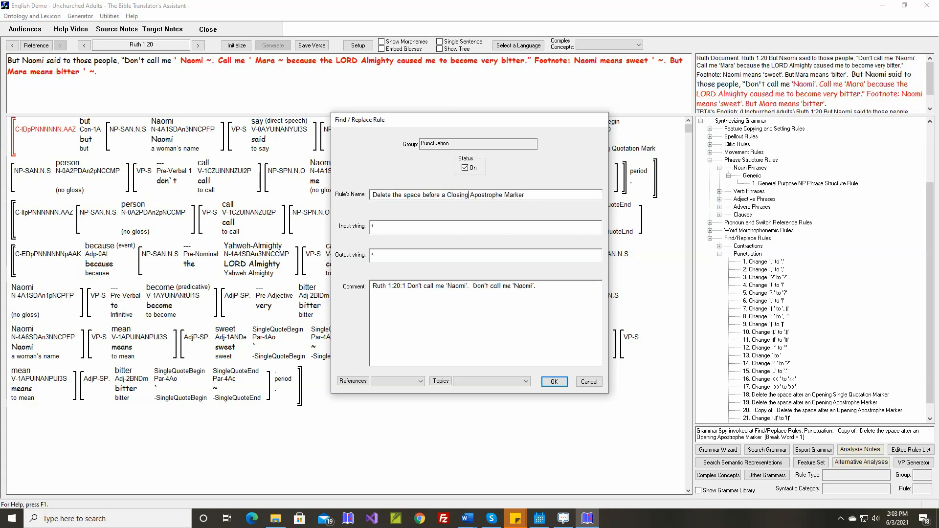
# Set the closing apostrophe rule's input string to a space plus ~ and its output string to an apostrophe, and save the rule.
pyautogui.click(450, 232)
pyautogui.click(405, 254)
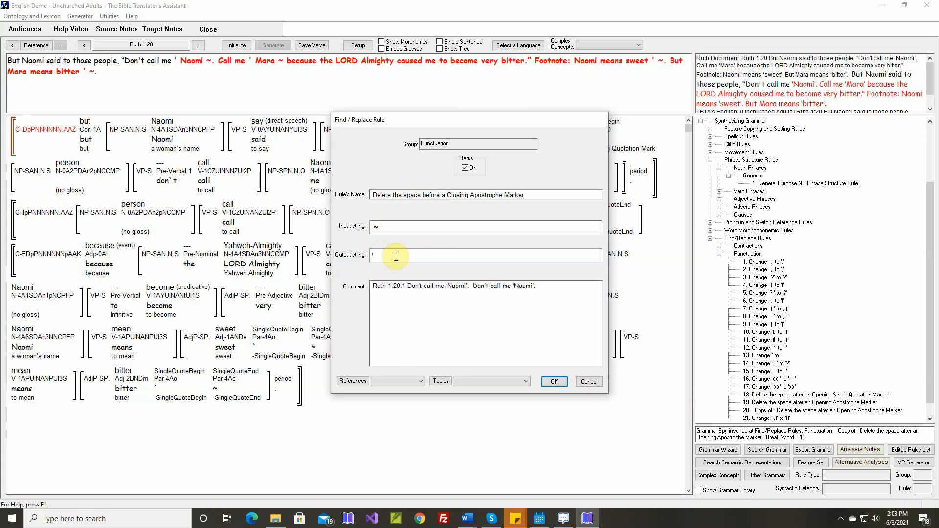
pyautogui.click(555, 382)
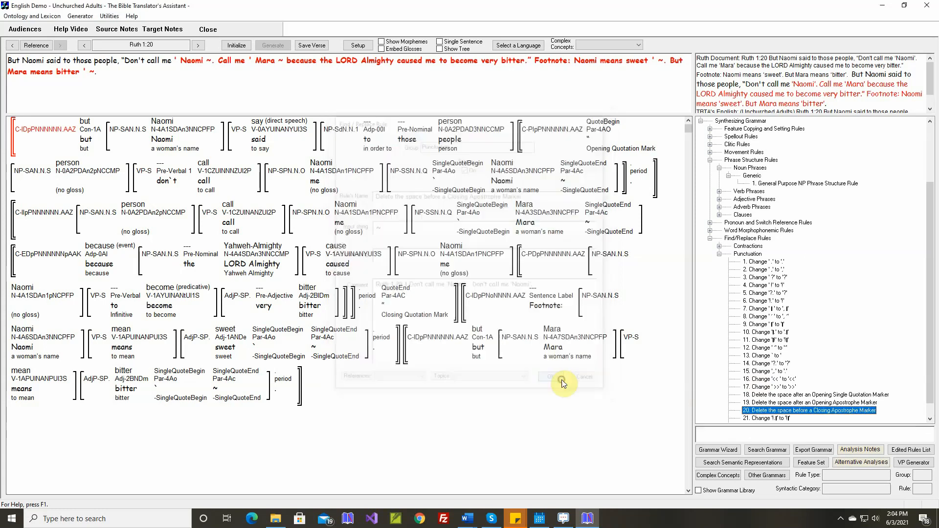
# Reinitialize and regenerate Ruth 1:20, and compare the quoted names with the saved text.
pyautogui.click(237, 46)
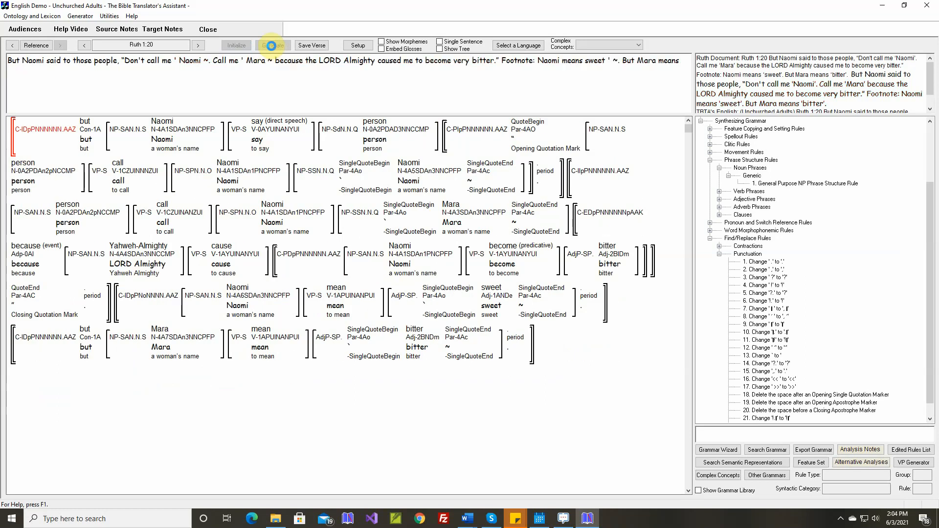
pyautogui.click(272, 46)
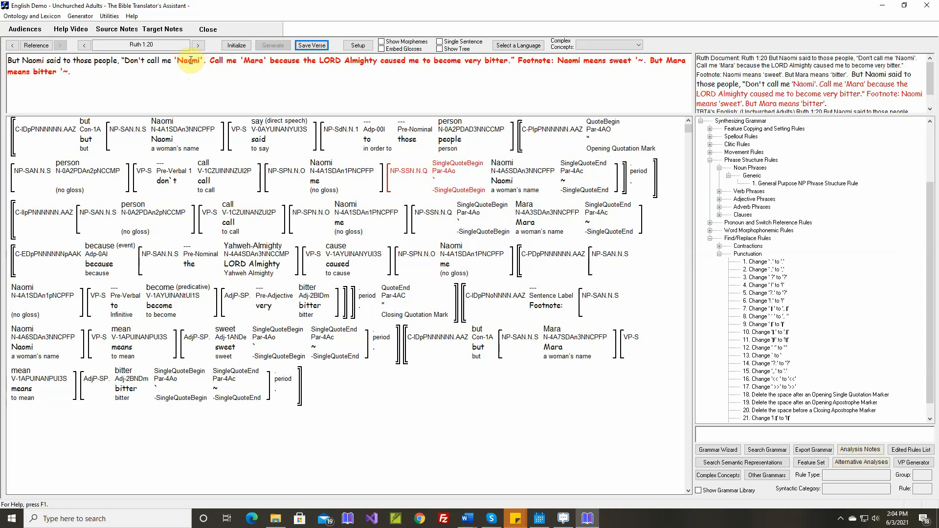
pyautogui.click(793, 84)
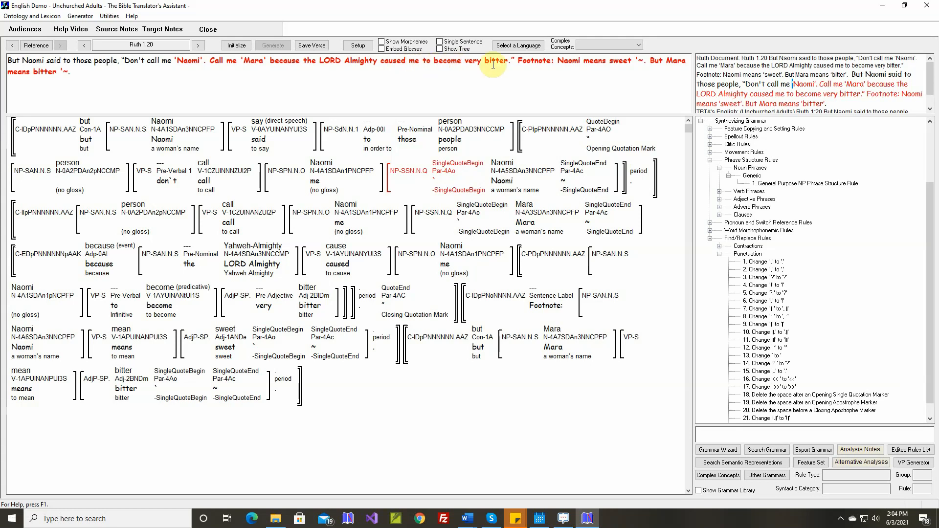
# Check which phrase contains "sweet" in the footnote and open the General Purpose AdjP Phrase Structure Rule.
pyautogui.doubleClick(620, 60)
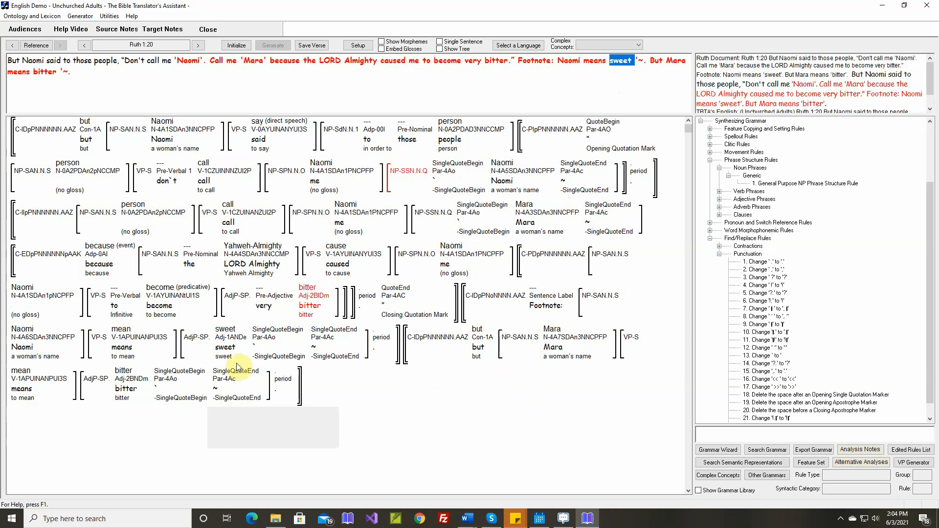
pyautogui.moveTo(224, 352)
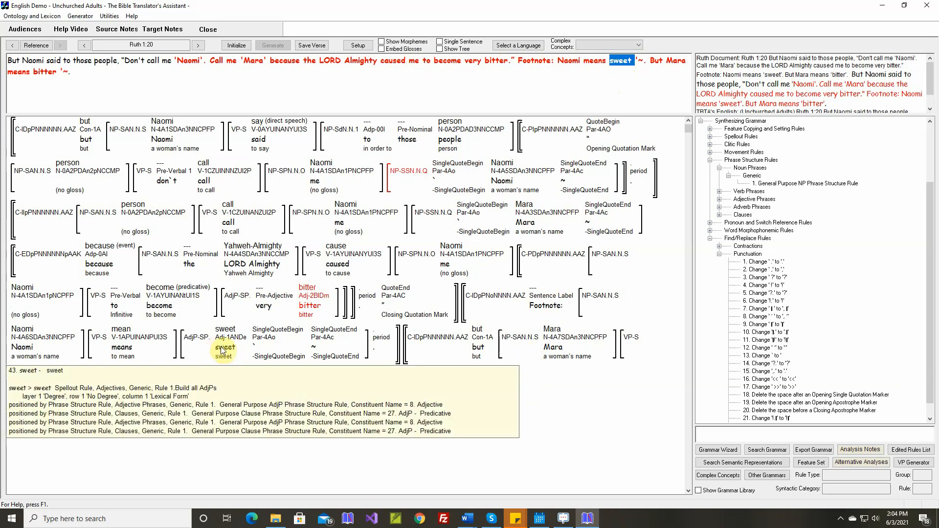
pyautogui.moveTo(199, 341)
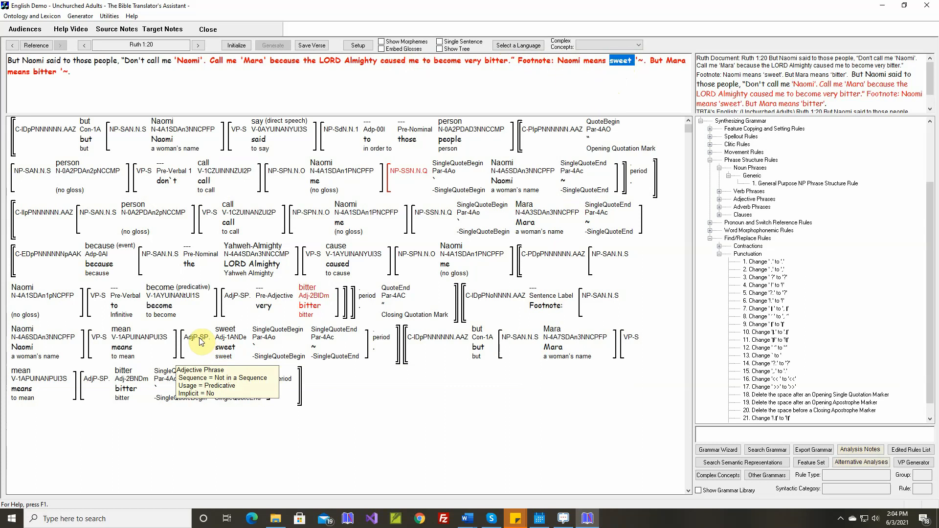
pyautogui.moveTo(258, 347)
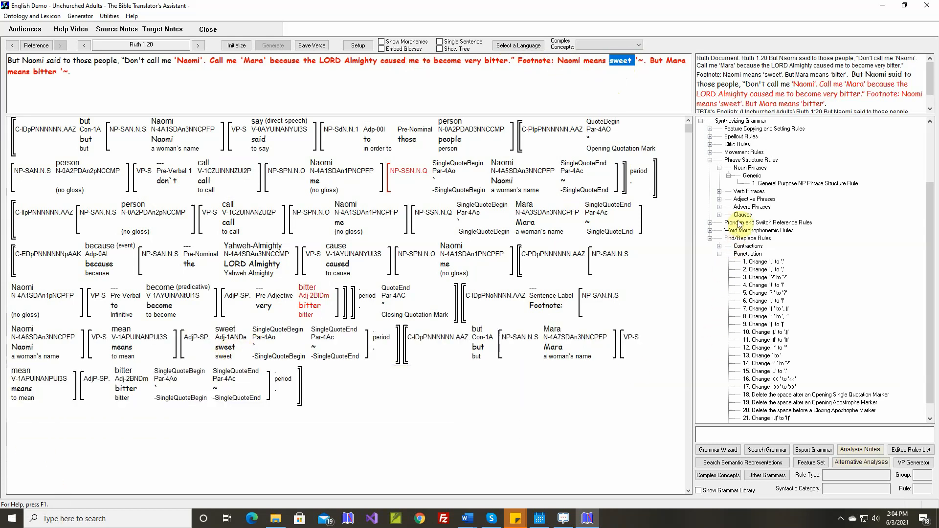
pyautogui.click(719, 199)
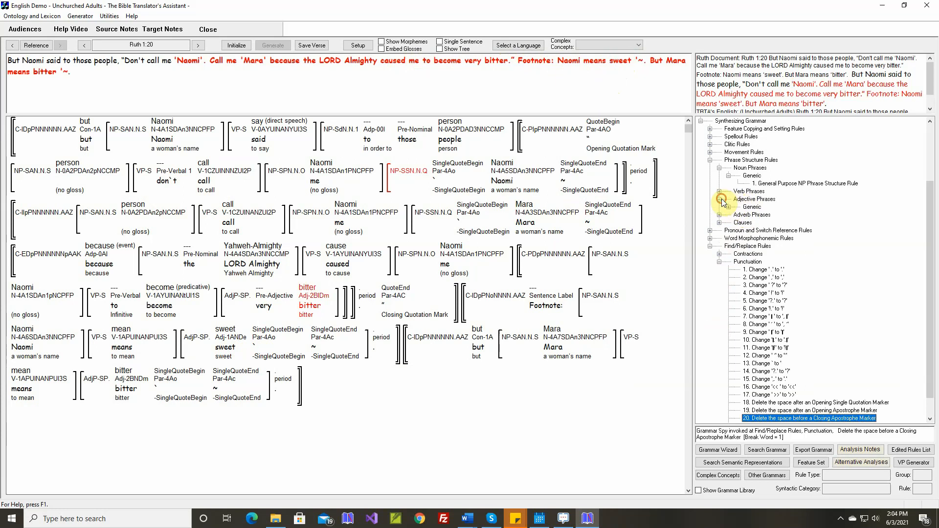
pyautogui.click(728, 207)
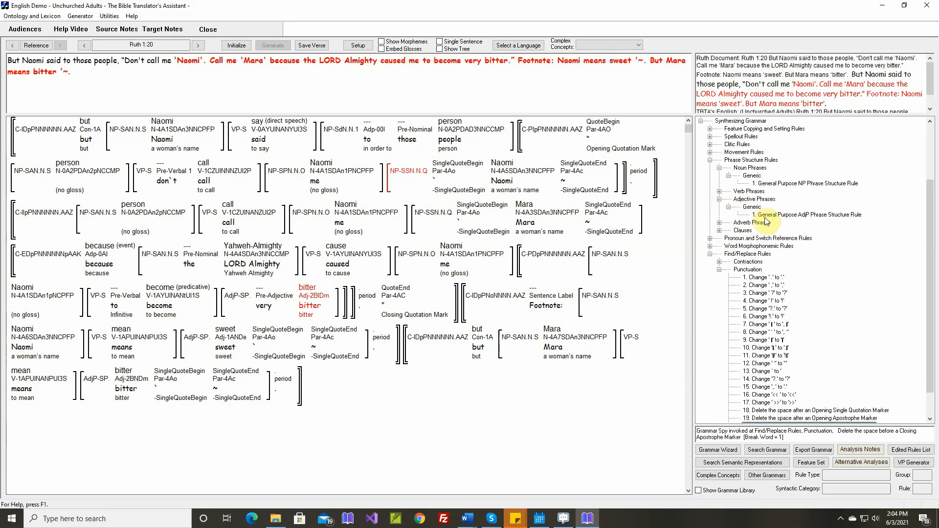
pyautogui.doubleClick(766, 220)
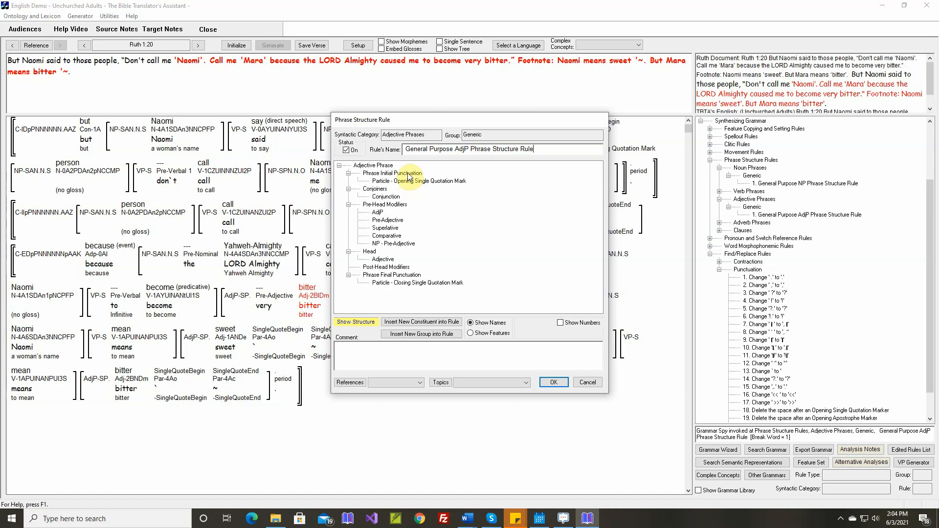
# Insert an Opening Apostrophe particle constituent under Phrase Initial Punctuation in the adjective phrase structure rule.
pyautogui.click(409, 175)
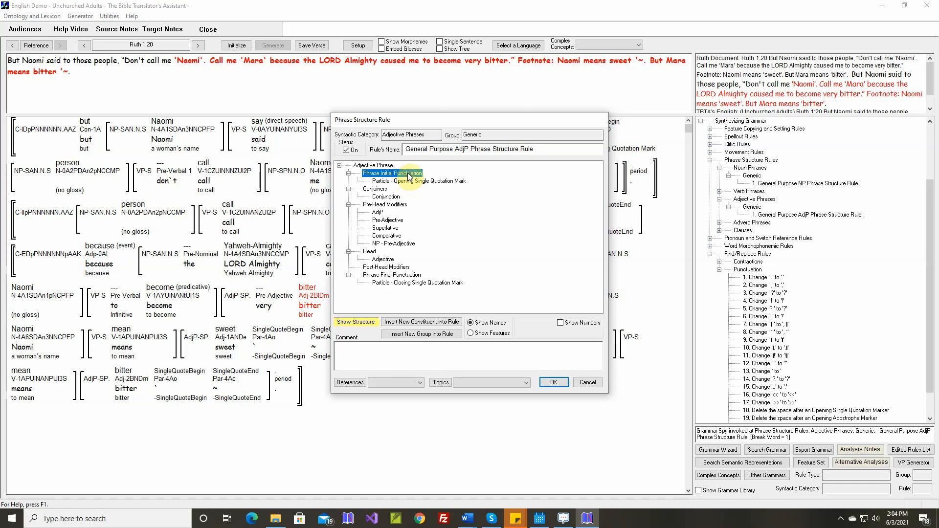
pyautogui.click(422, 322)
pyautogui.click(350, 213)
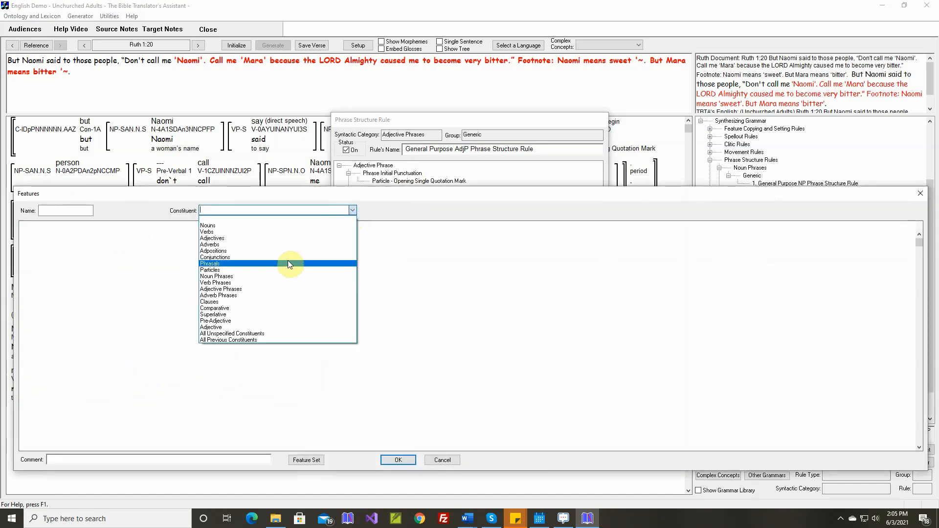
pyautogui.click(281, 271)
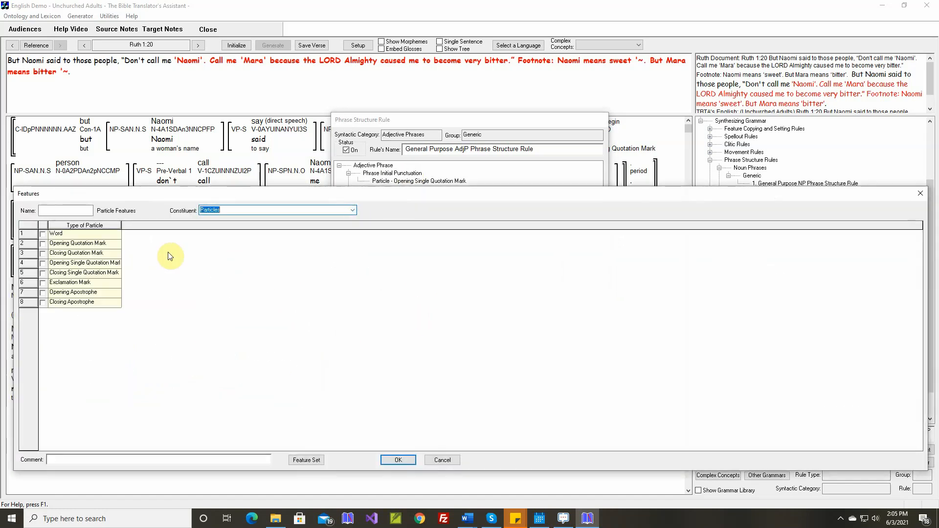
pyautogui.click(43, 292)
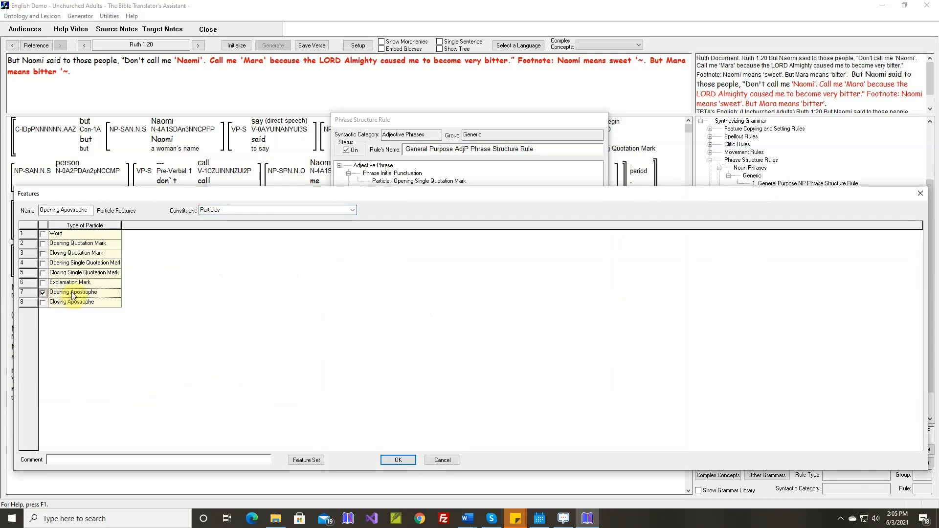
# Give the opening apostrophe constituent a comment beginning "Ruth 1:20 Naomi" and place it below the Opening Single Quotation Mark particle.
pyautogui.click(91, 457)
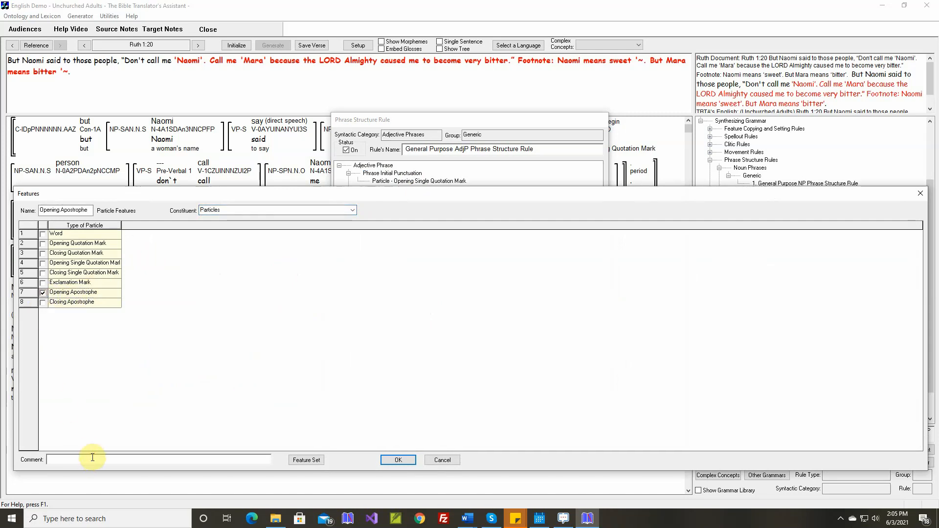
pyautogui.write('Ruth')
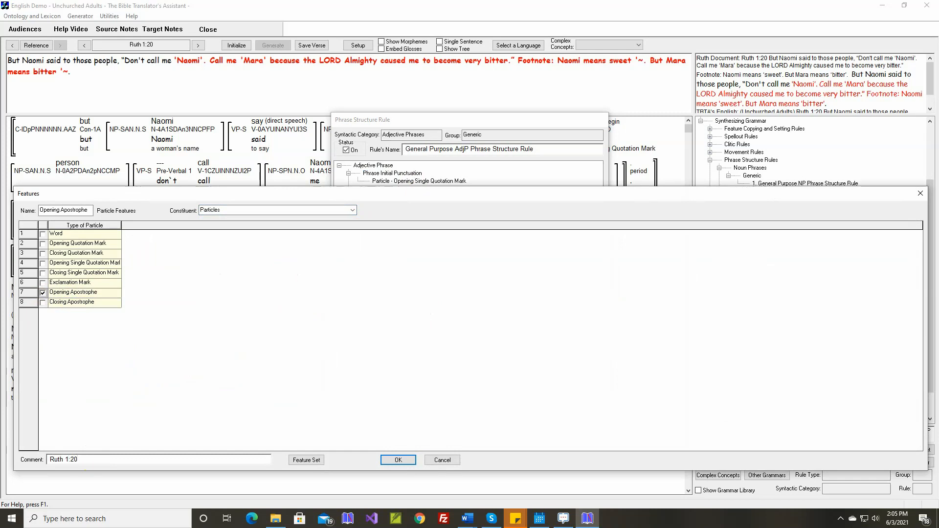
pyautogui.write('1:20 N')
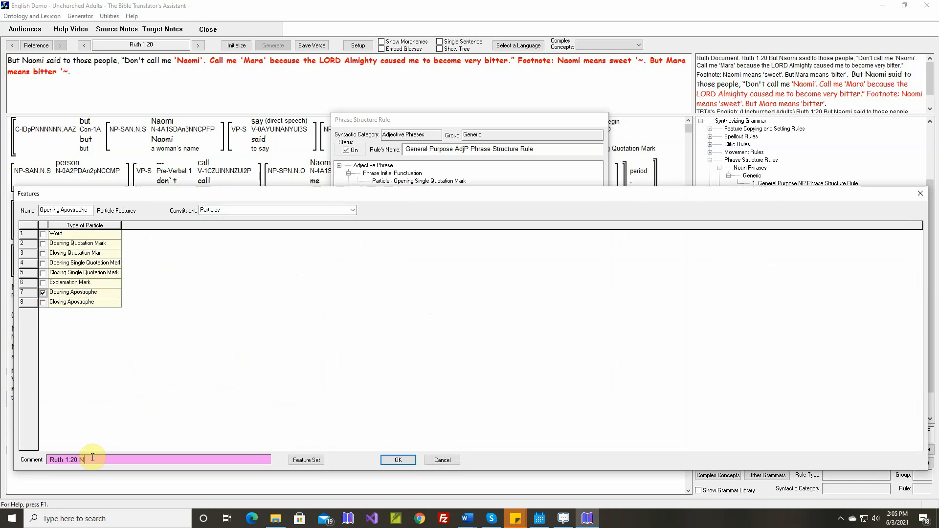
pyautogui.write("aomi means 'sweet'.")
pyautogui.click(400, 462)
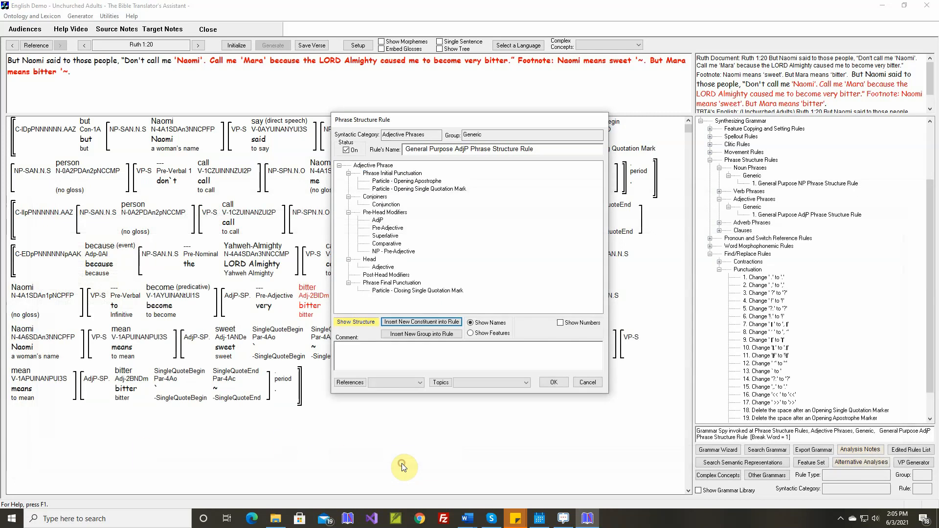
pyautogui.moveTo(420, 182); pyautogui.dragTo(420, 196)
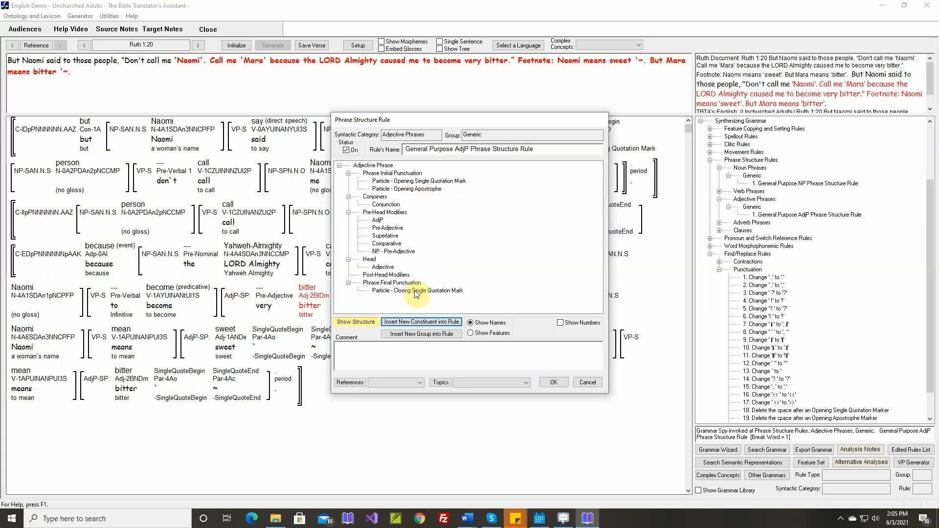
# Insert a Closing Apostrophe particle constituent under Phrase Final Punctuation in the adjective phrase structure rule.
pyautogui.click(401, 283)
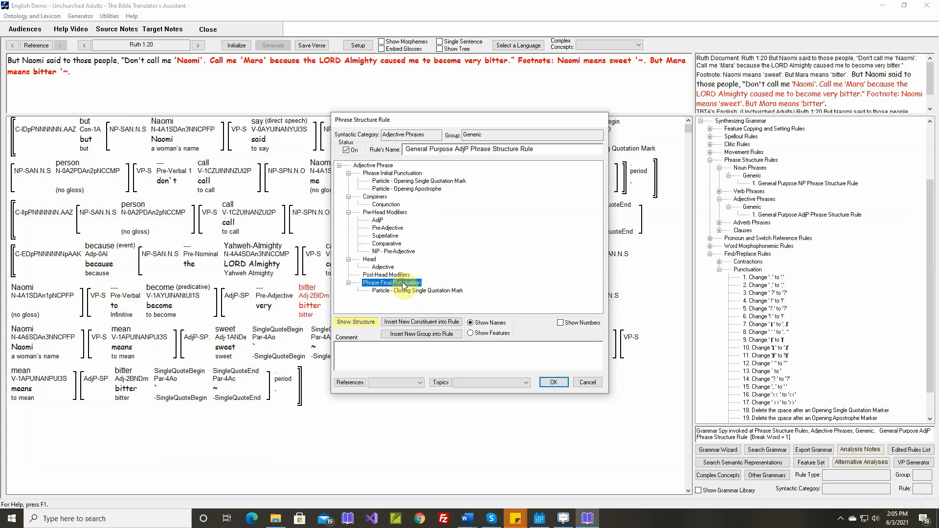
pyautogui.click(422, 322)
pyautogui.click(353, 210)
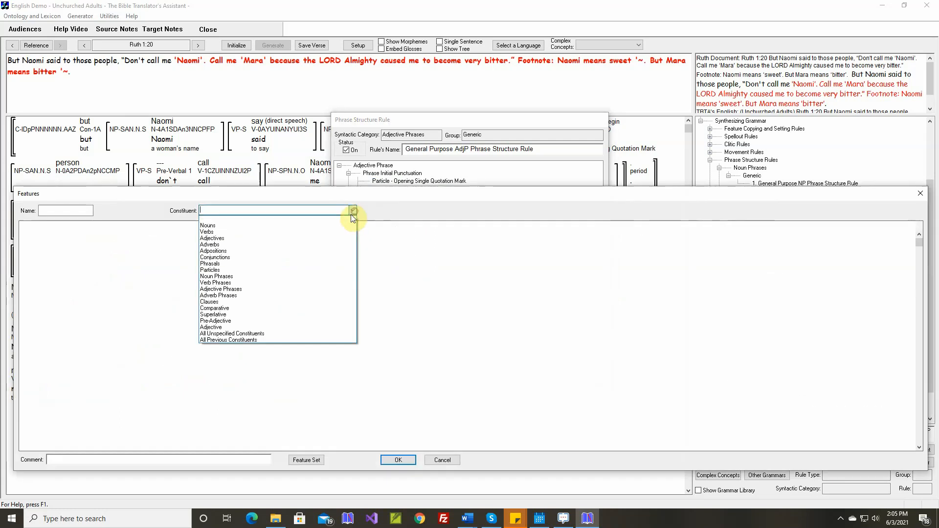
pyautogui.click(287, 270)
pyautogui.click(67, 302)
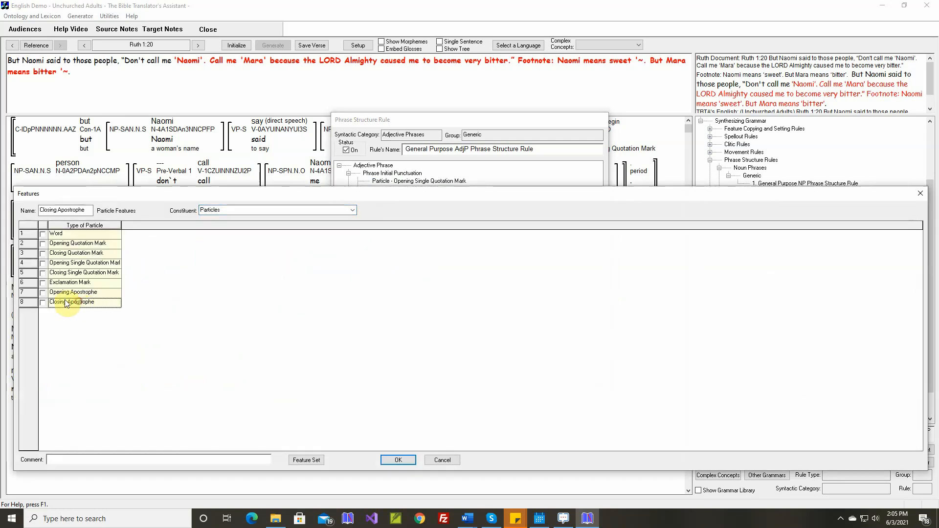
pyautogui.click(42, 302)
# Add the comment "Ruth 1:20 Naomi means 'sweet'." to the closing apostrophe constituent and save the phrase structure rule.
pyautogui.click(116, 460)
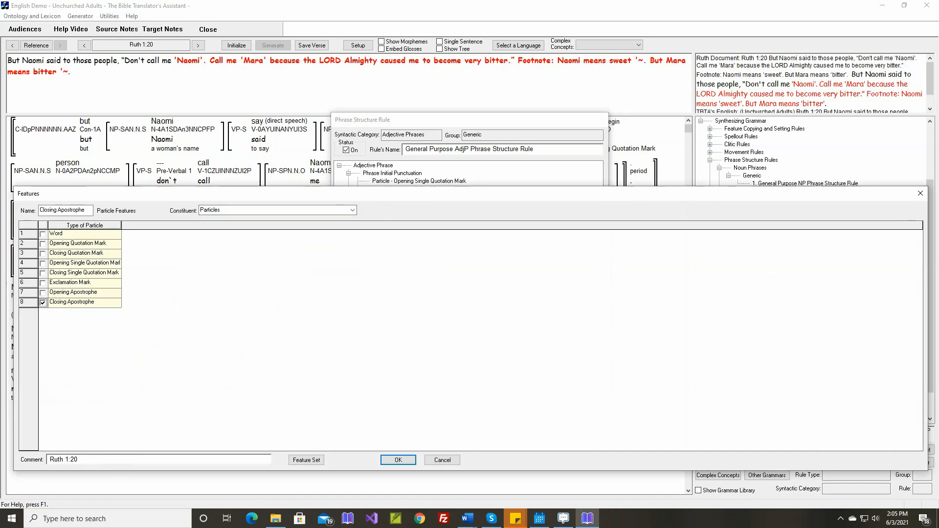
pyautogui.write('Ruth 1:20 ')
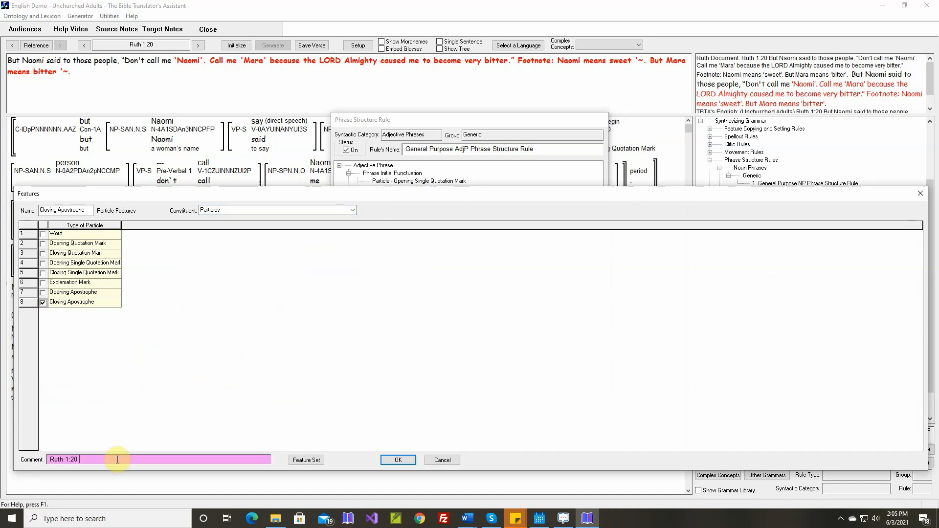
pyautogui.write("Naomi means 'sweet'.")
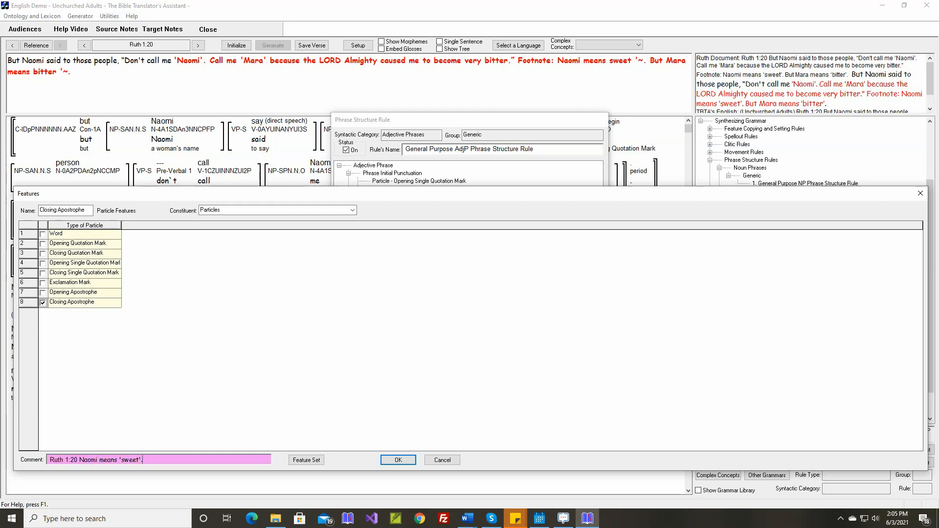
pyautogui.click(391, 460)
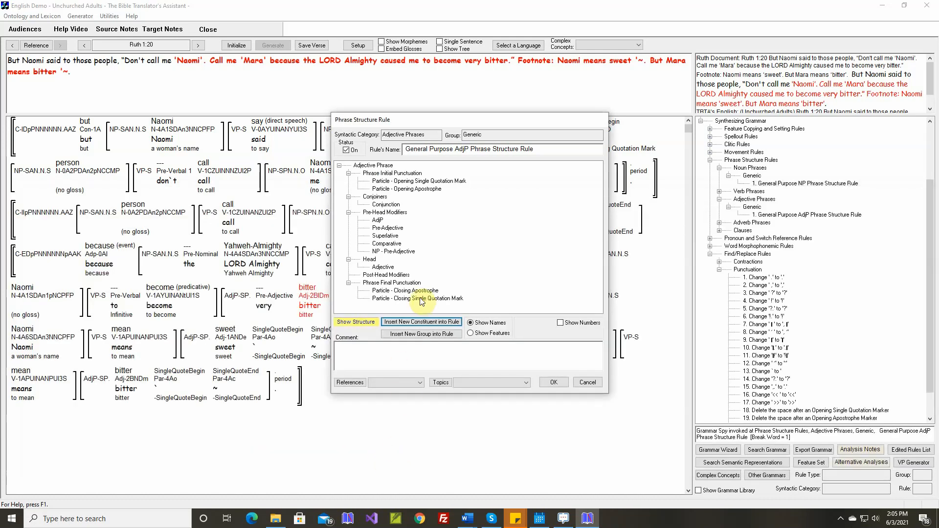
pyautogui.click(419, 292)
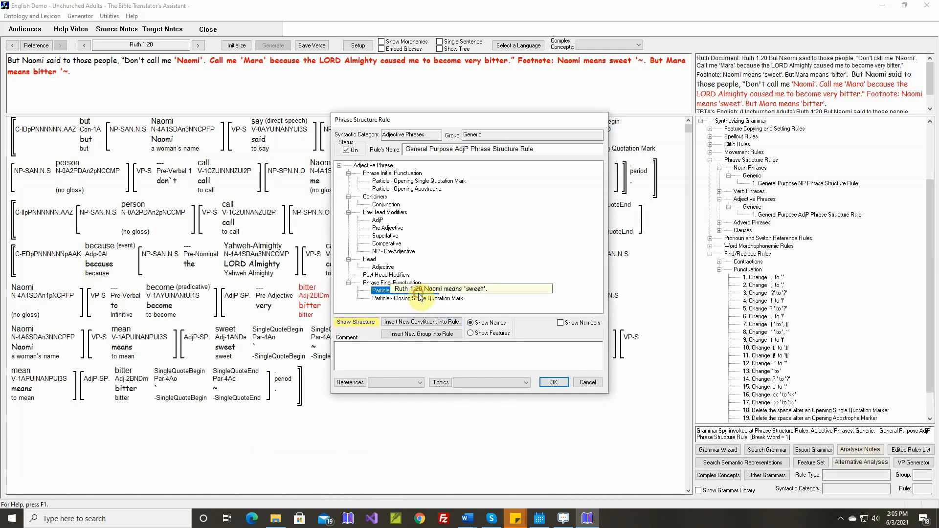
pyautogui.click(553, 381)
# Regenerate Ruth 1:20, compare it again with the document text ignoring the opening mark before "Naomi", and save the verse.
pyautogui.click(239, 46)
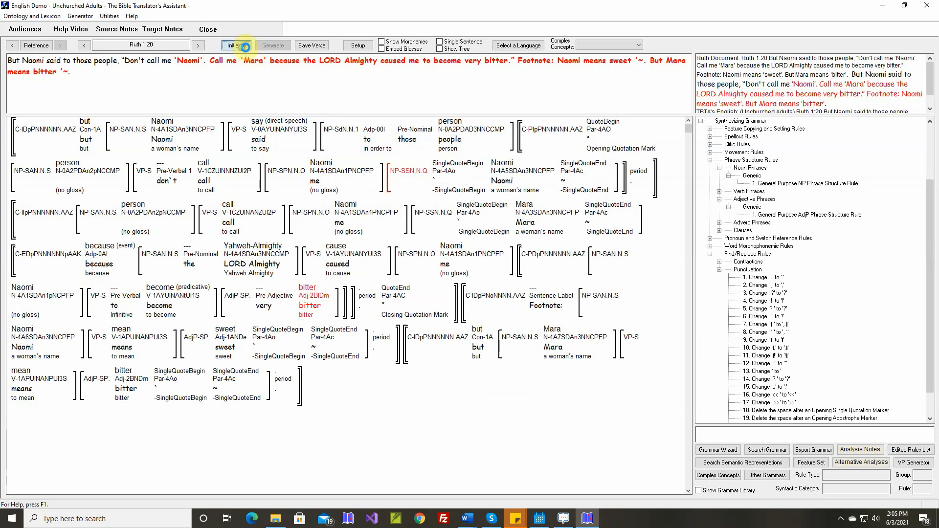
pyautogui.click(273, 45)
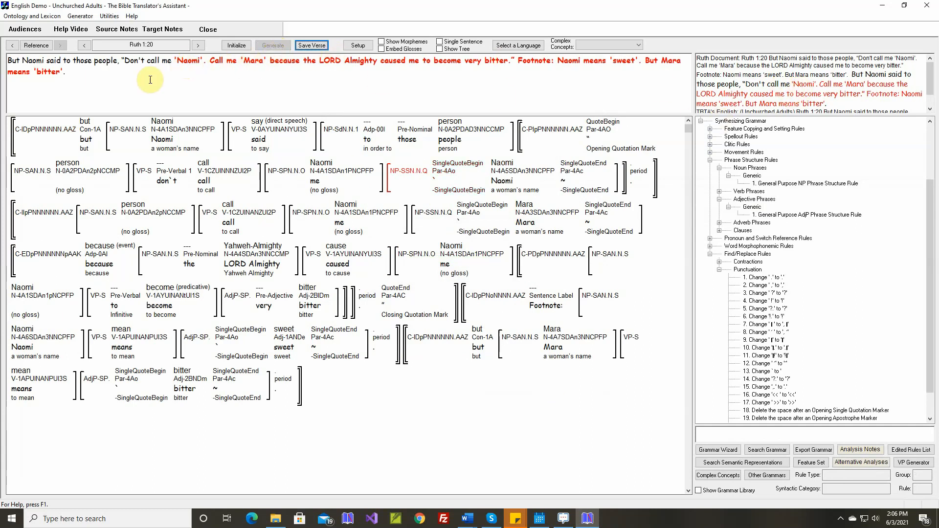
pyautogui.click(176, 61)
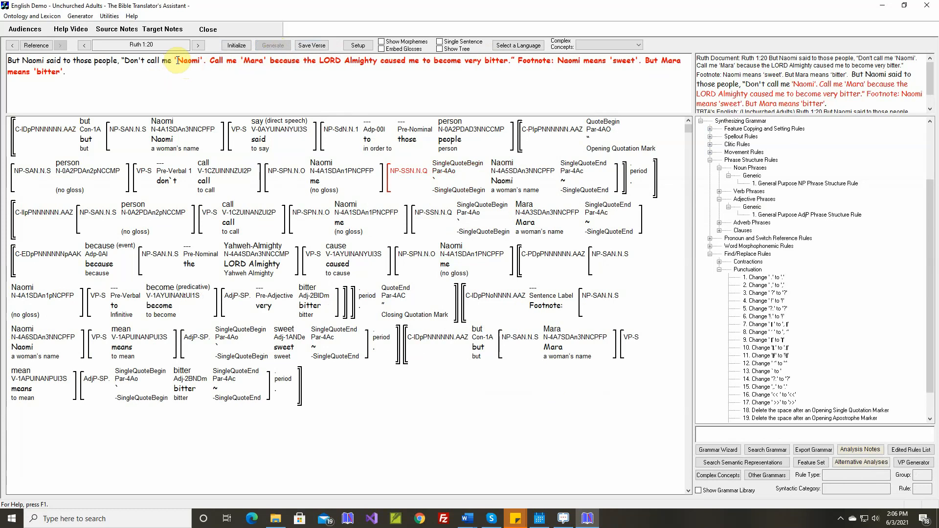
pyautogui.rightClick(196, 72)
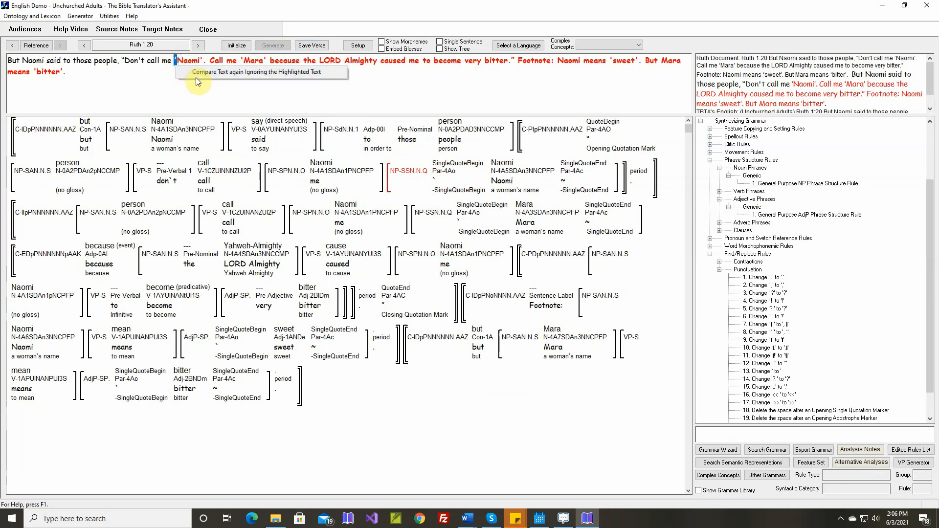
pyautogui.click(197, 74)
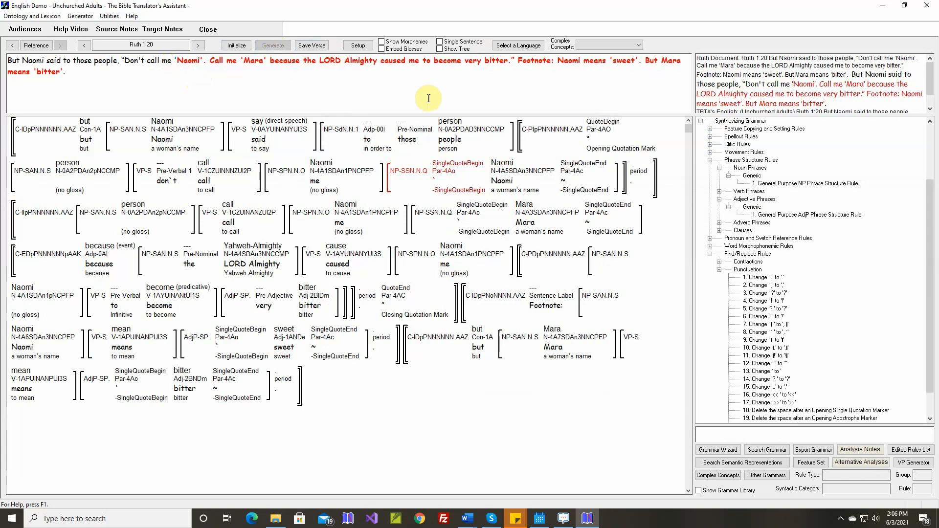
pyautogui.rightClick(793, 86)
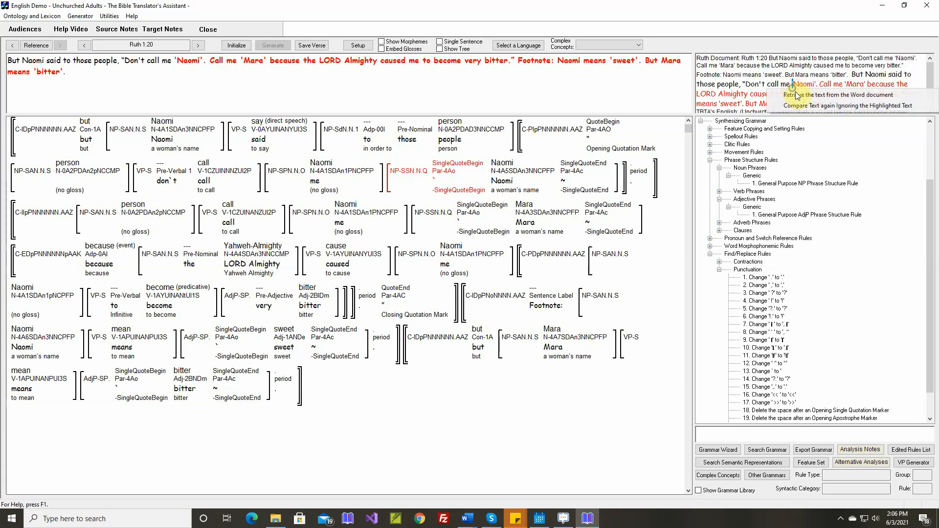
pyautogui.click(801, 106)
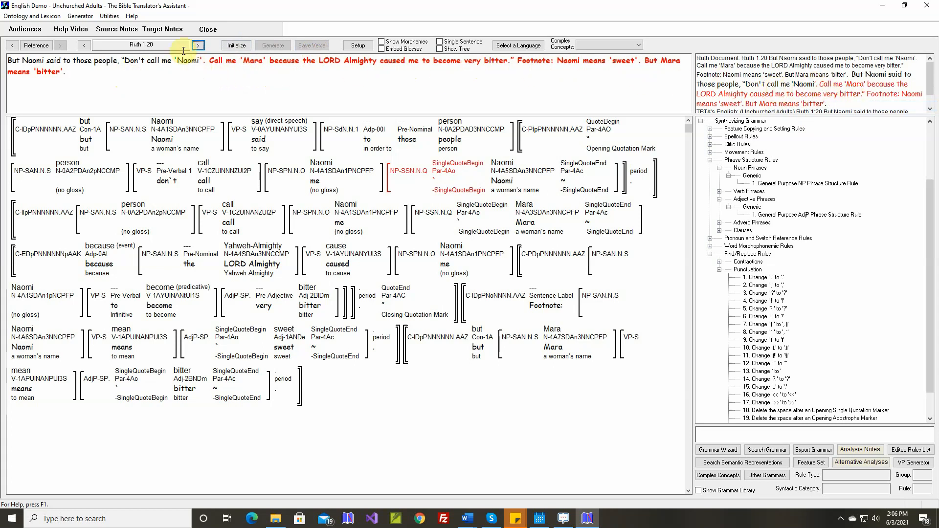
# Open the Generate Text screen and load the verses that have differences.
pyautogui.click(80, 16)
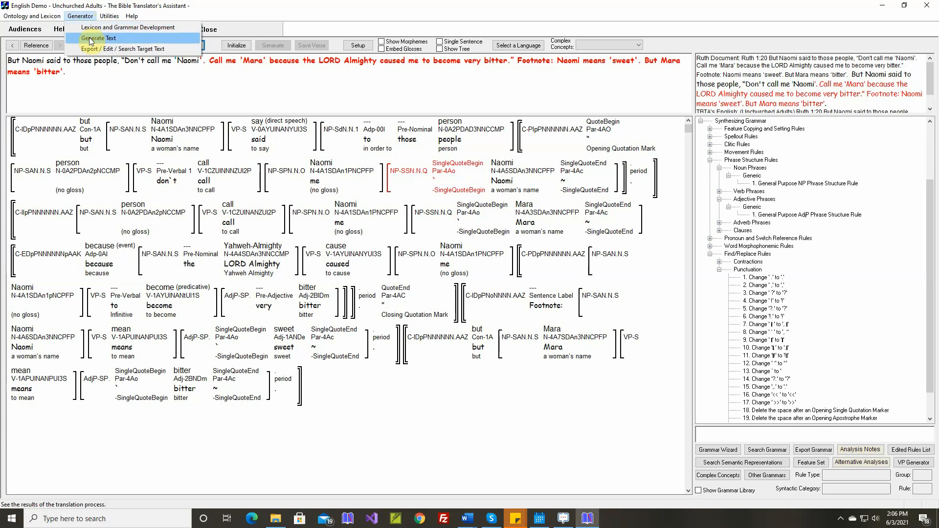
pyautogui.click(91, 32)
pyautogui.click(270, 61)
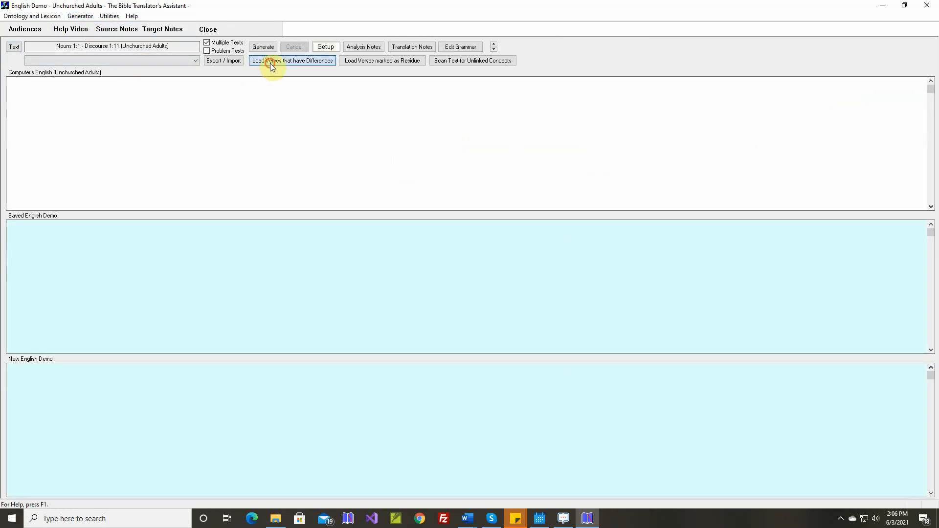
# Regenerate Ruth 1:20 to check it against the saved text and remove its reference from the list with differences.
pyautogui.rightClick(290, 371)
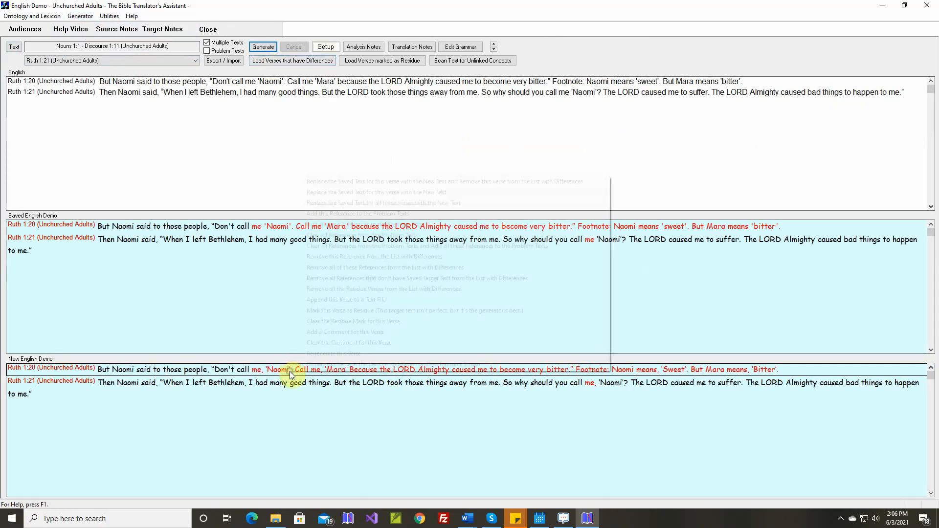
pyautogui.click(323, 354)
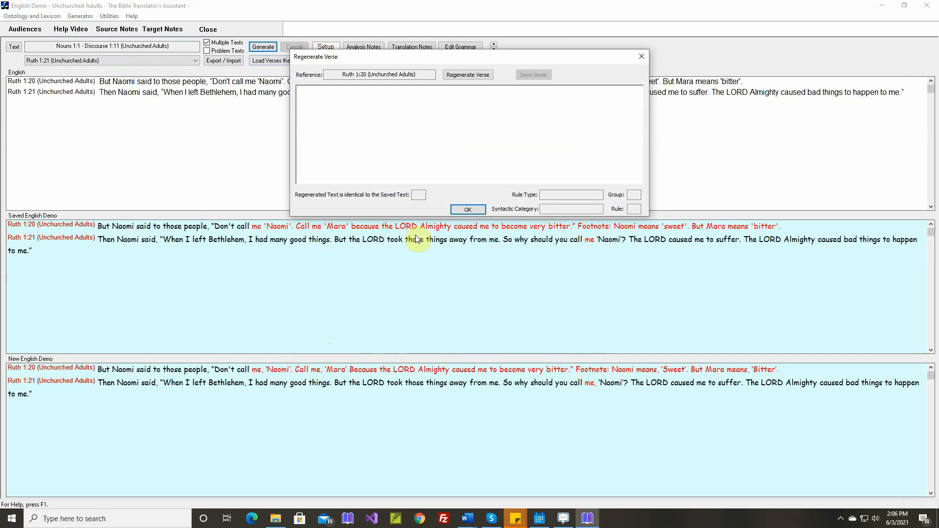
pyautogui.click(470, 78)
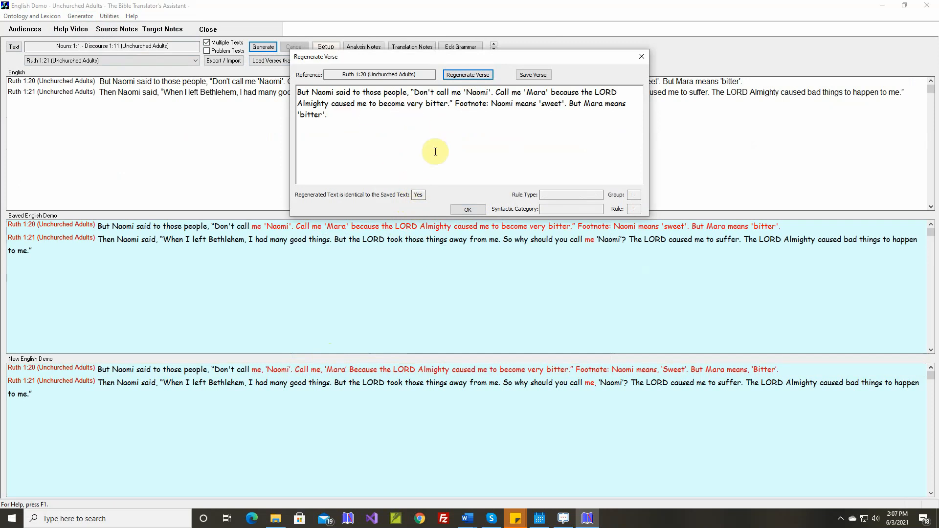
pyautogui.click(468, 210)
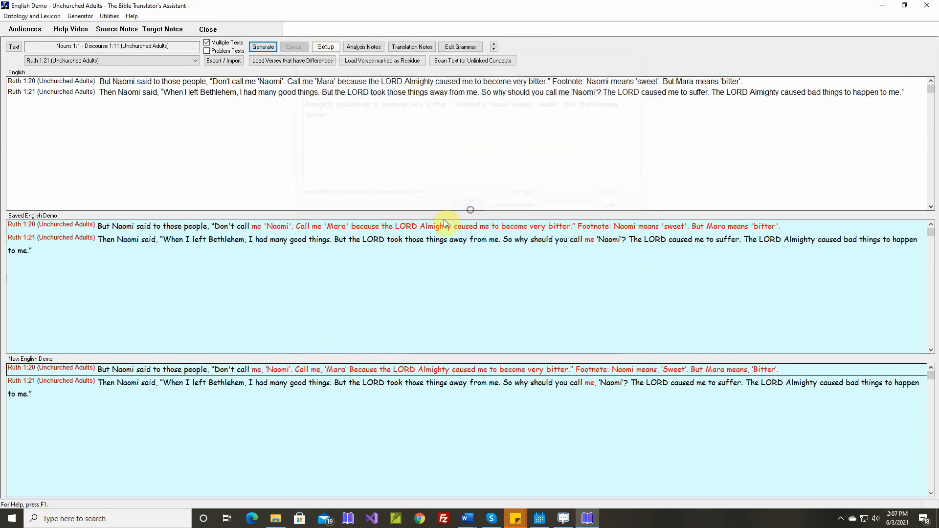
pyautogui.rightClick(359, 370)
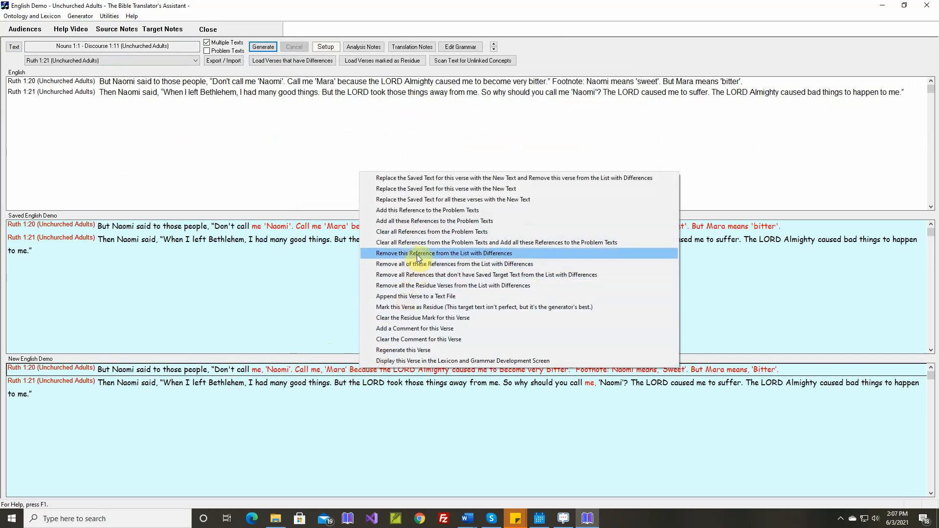
pyautogui.click(417, 254)
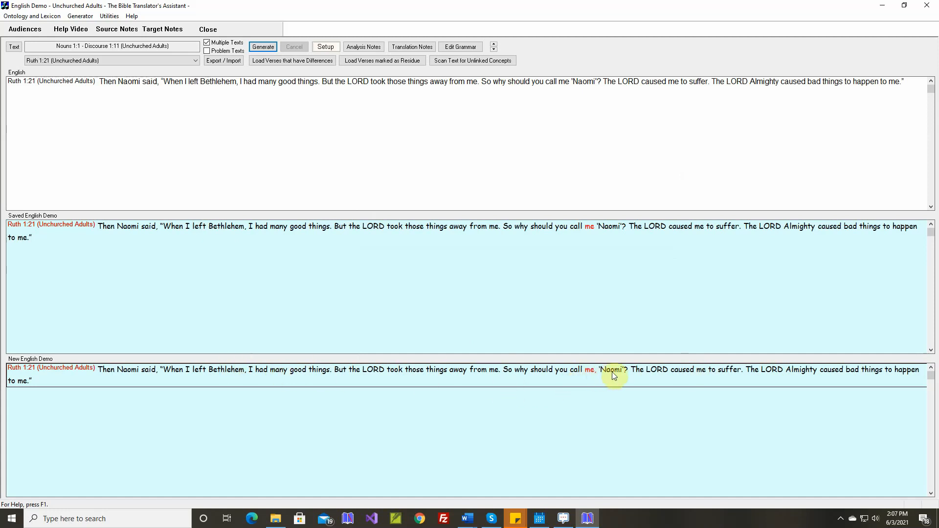
# Regenerate Ruth 1:21 and examine the opening and closing marks around "Naomi" against the saved text.
pyautogui.rightClick(576, 374)
pyautogui.click(605, 354)
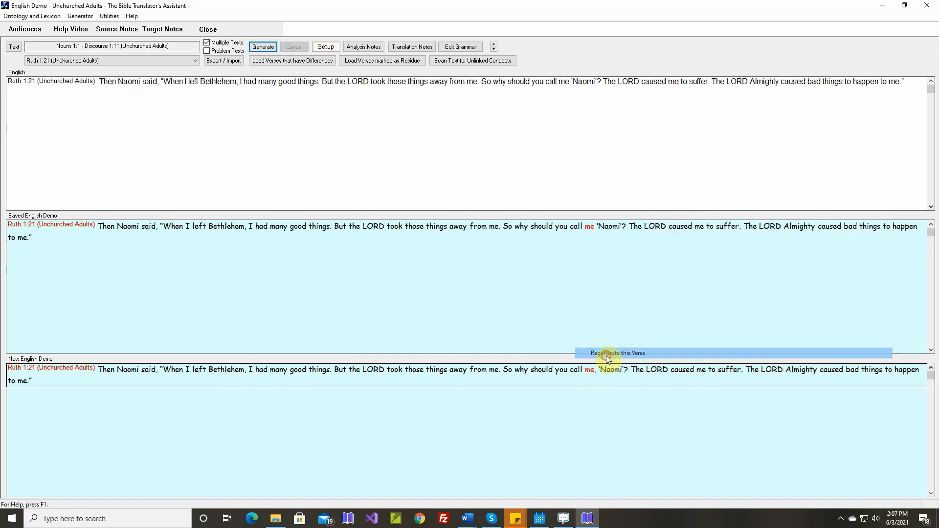
pyautogui.click(468, 74)
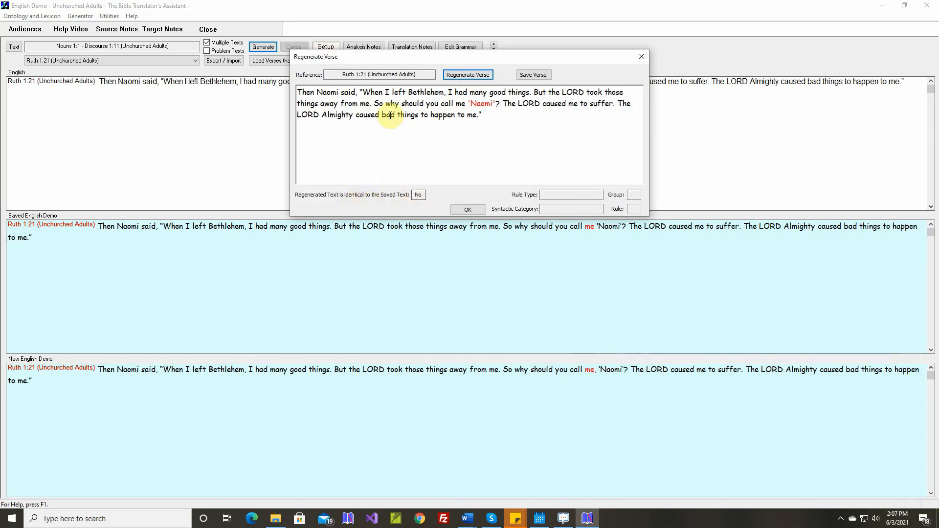
pyautogui.click(468, 103)
pyautogui.moveTo(468, 103); pyautogui.dragTo(471, 103)
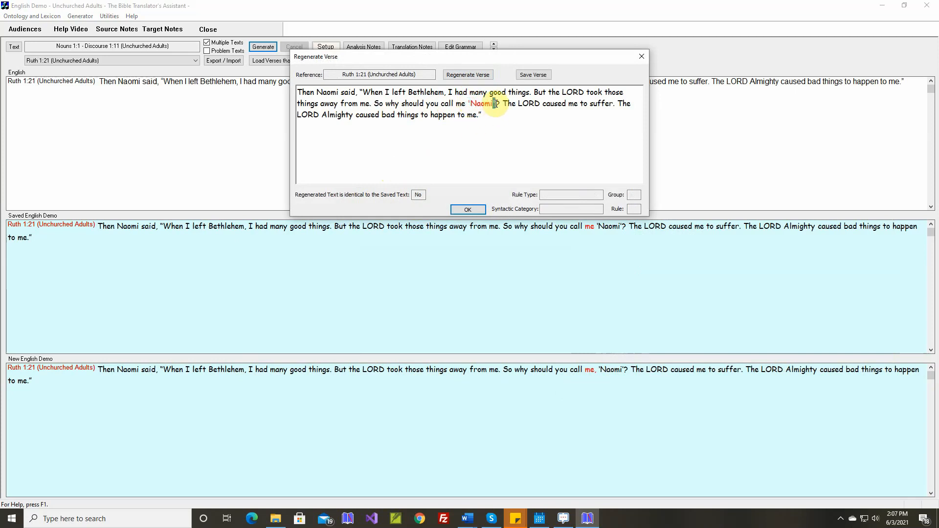
# Save the regenerated text of Ruth 1:21 and remove its reference from the list with differences.
pyautogui.moveTo(492, 103); pyautogui.dragTo(496, 103)
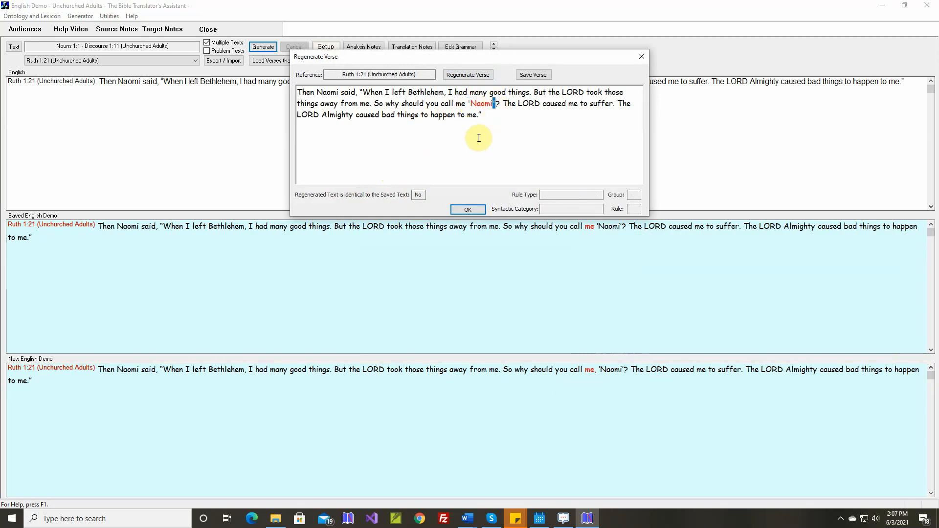
pyautogui.click(532, 76)
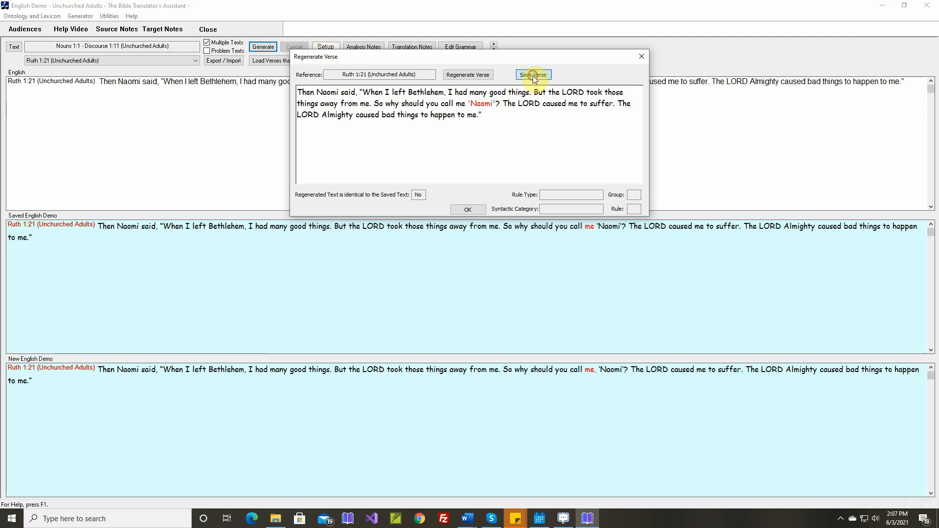
pyautogui.click(471, 208)
pyautogui.rightClick(417, 375)
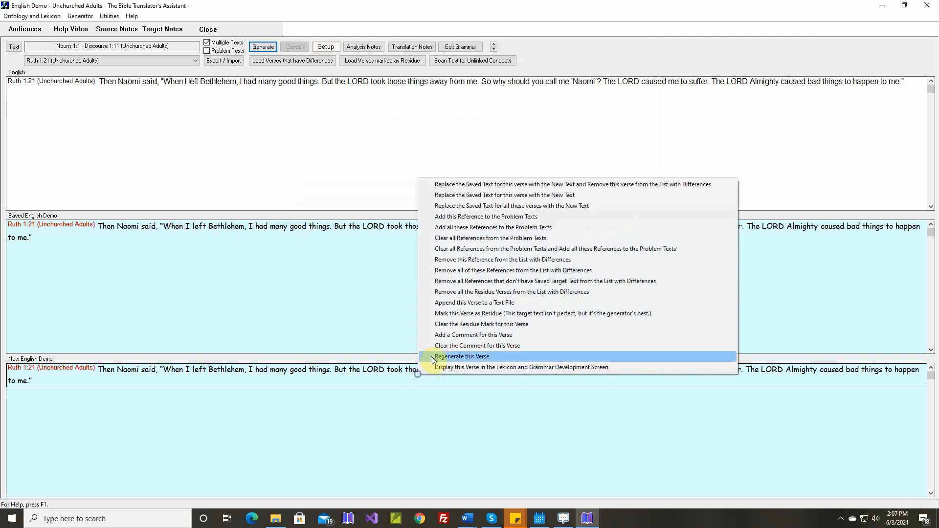
pyautogui.click(471, 260)
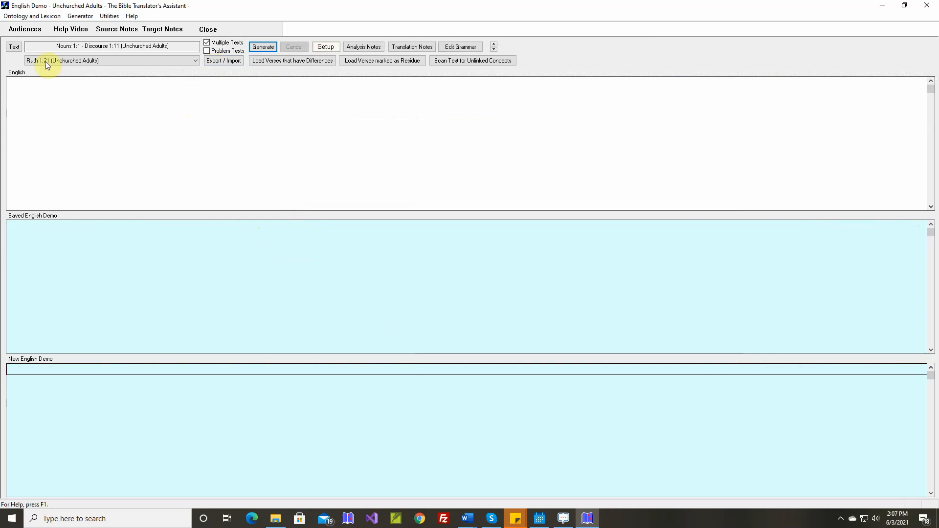
# Review which source texts and passages are specified for generation, leaving the list as it is.
pyautogui.click(14, 46)
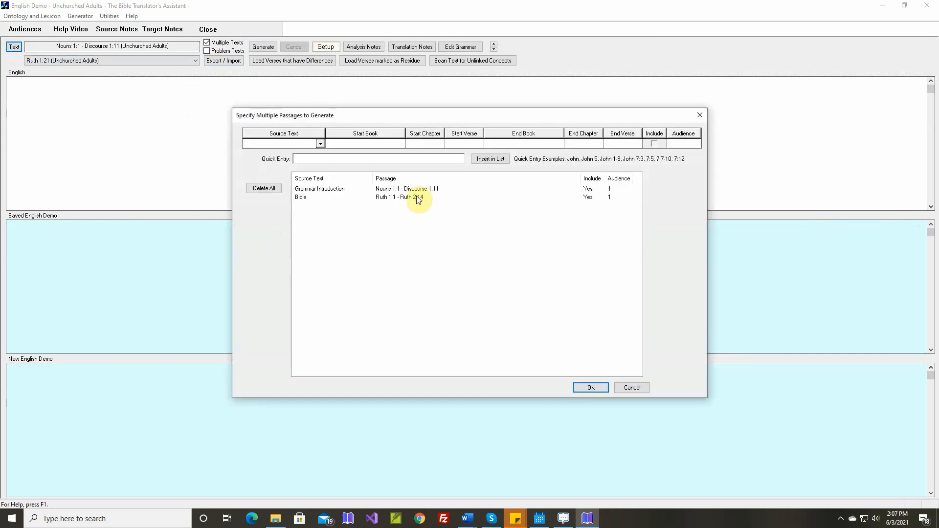
pyautogui.click(632, 387)
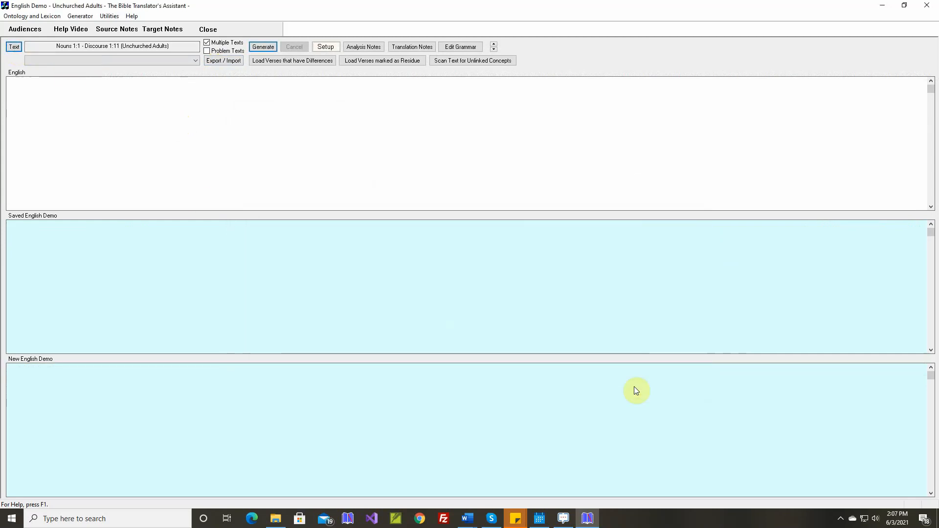